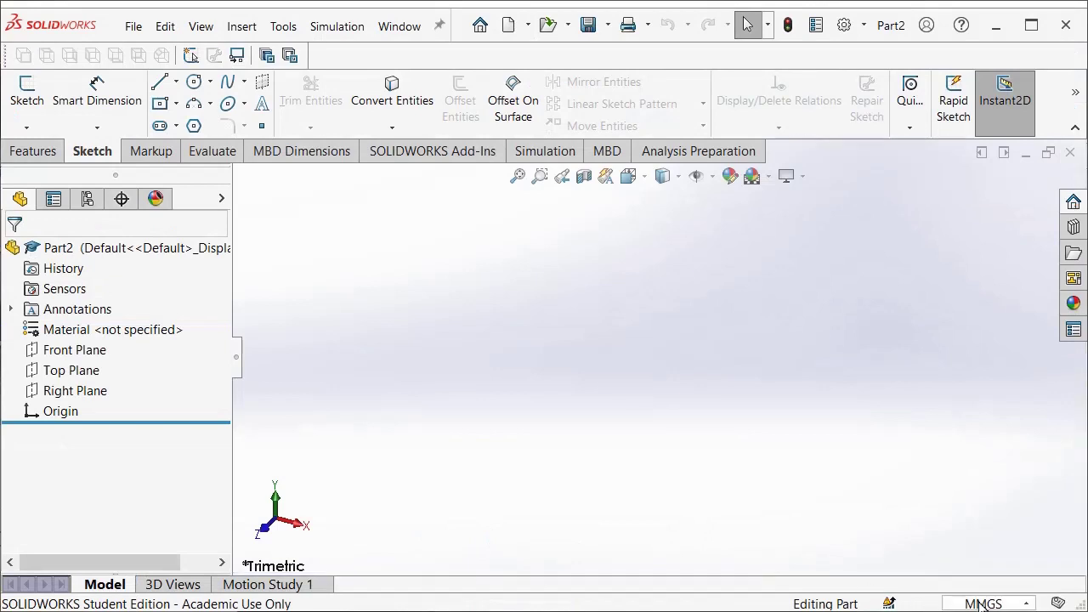
Keep the document units set to MMGS (millimeter, gram, second) and start a sketch on the Front Plane
left_click(982, 604)
left_click(899, 529)
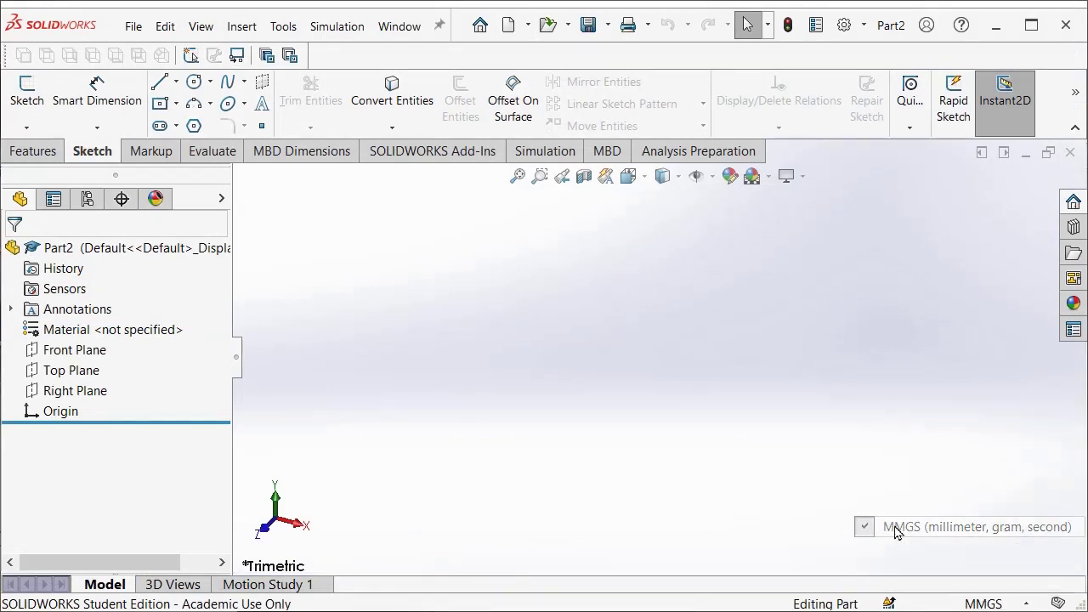
left_click(40, 99)
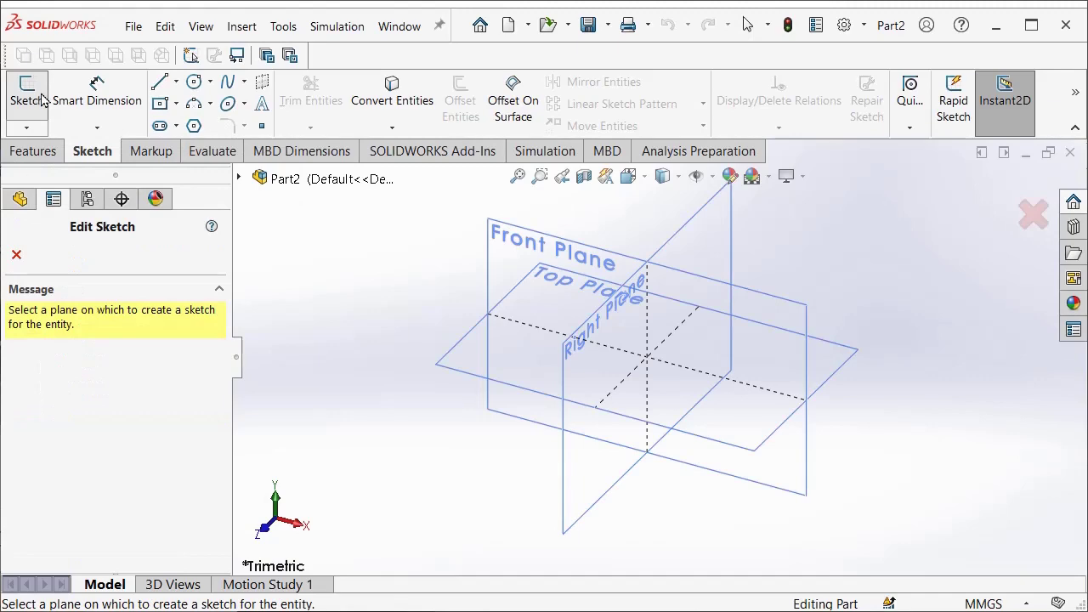
left_click(522, 251)
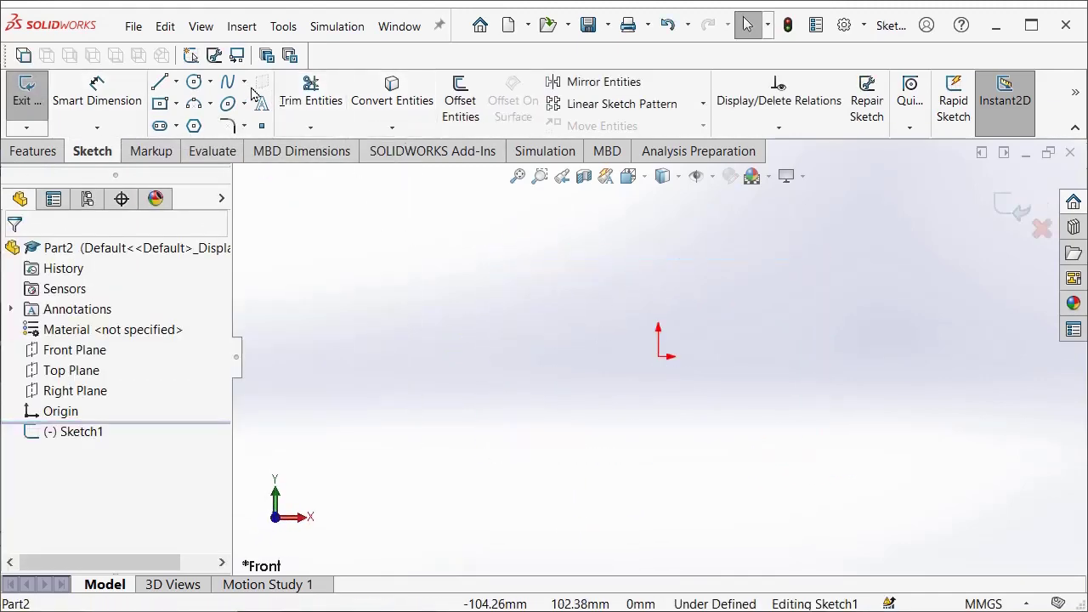
Sketch a vertical line about 46.5 mm long upward from the origin
left_click(169, 91)
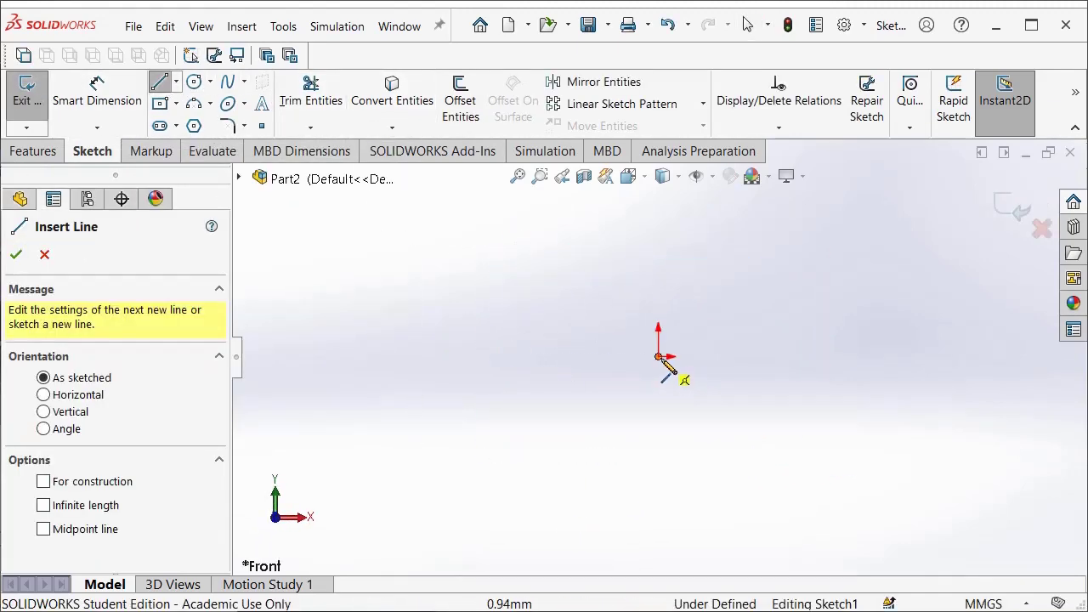
left_click(658, 357)
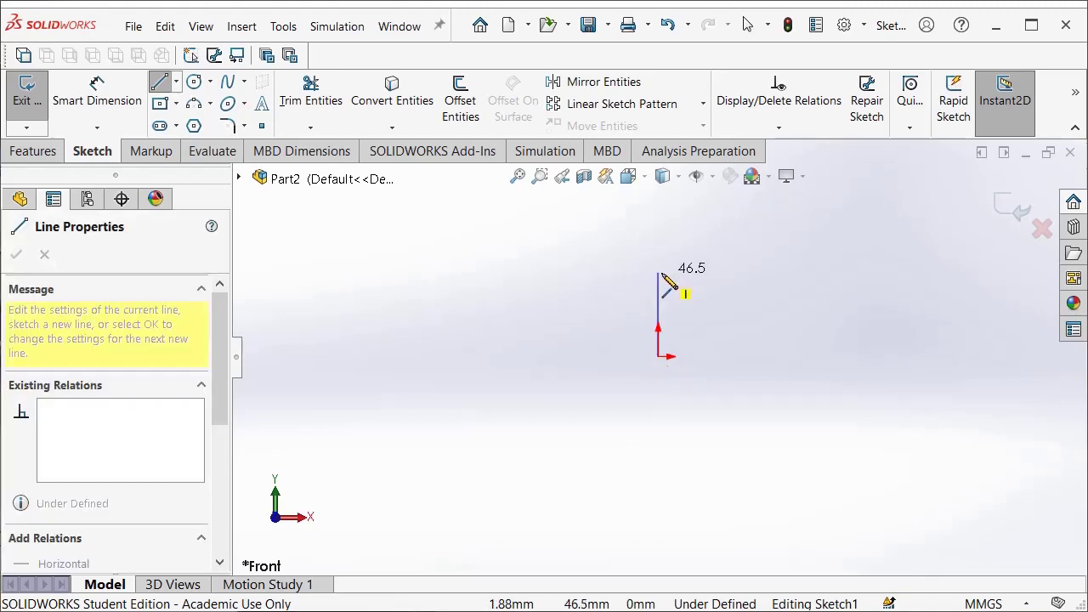
left_click(660, 274)
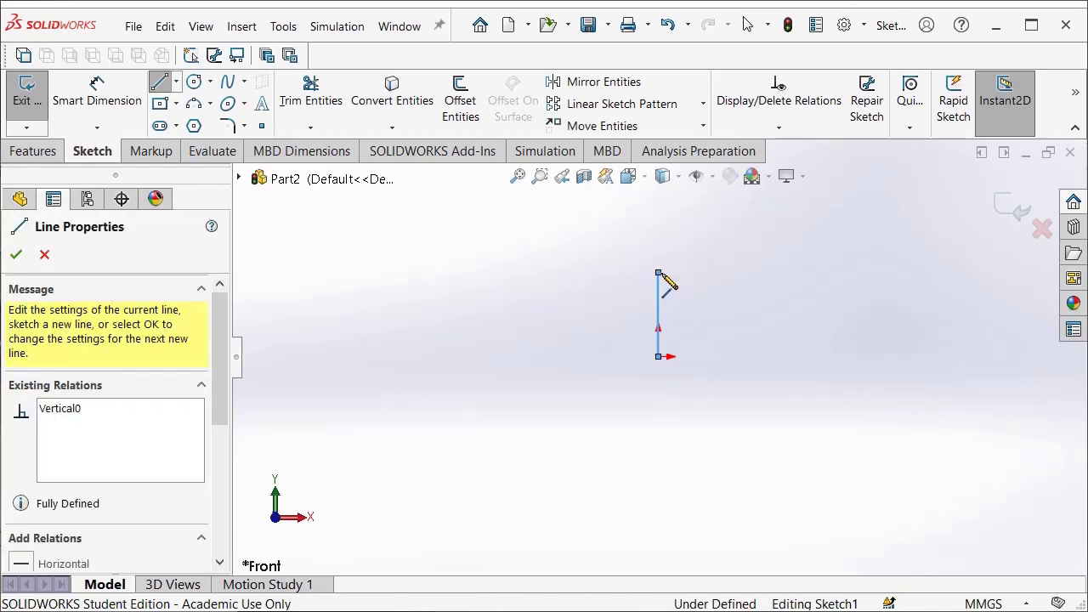
Dimension the vertical line at the origin and set its length to 54/2 mm
left_click(97, 94)
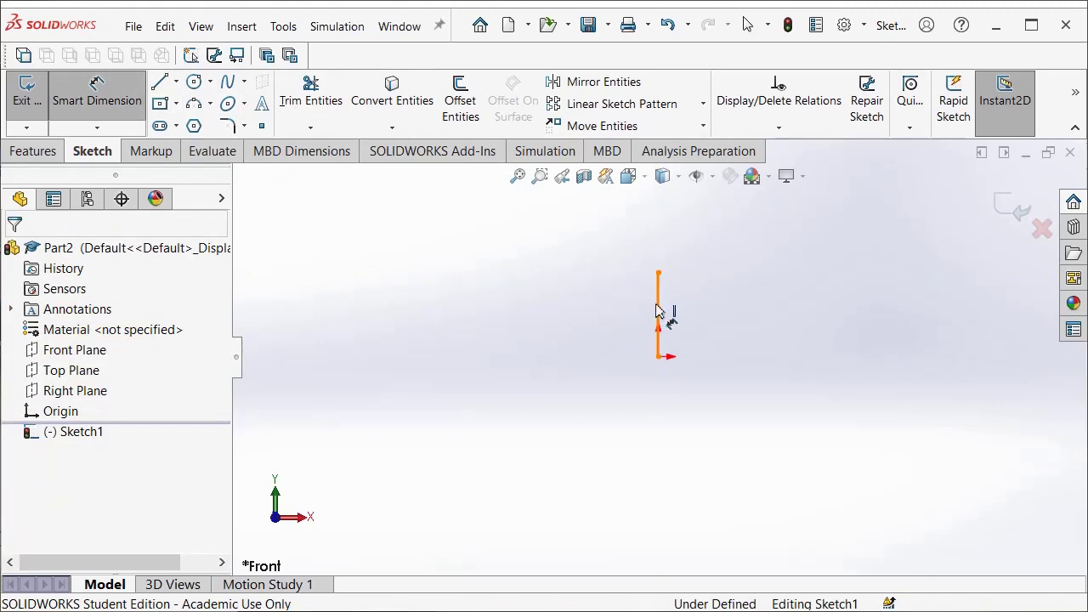
left_click(658, 311)
left_click(719, 332)
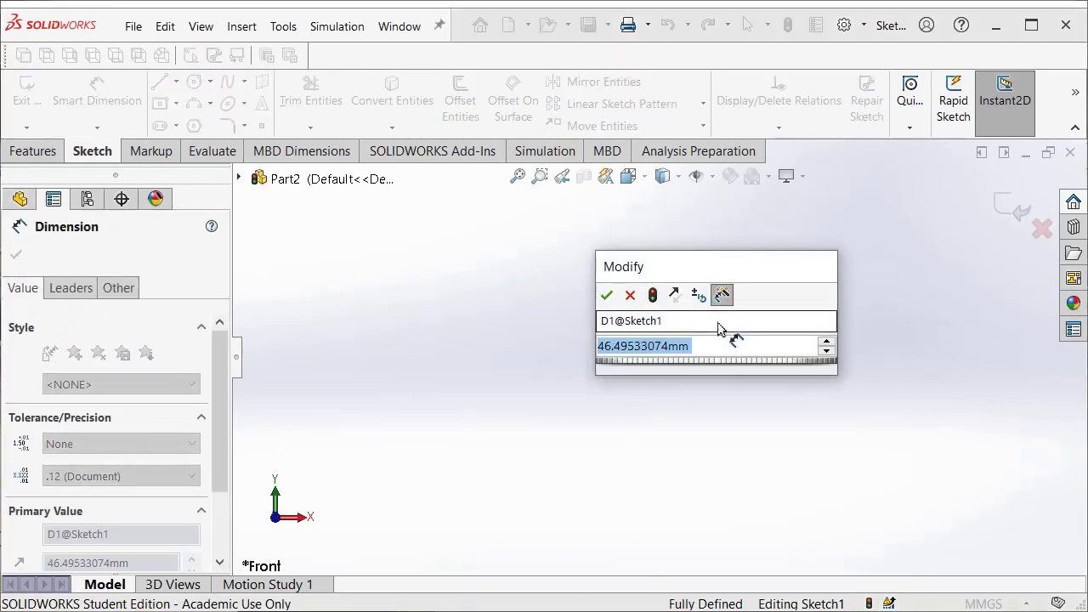
type("5")
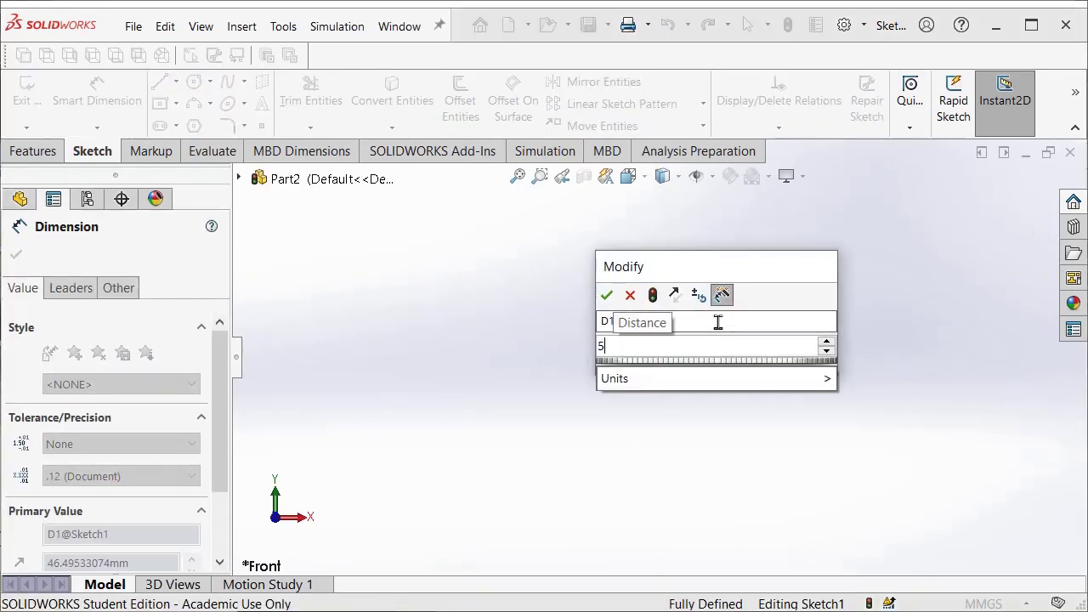
type("4")
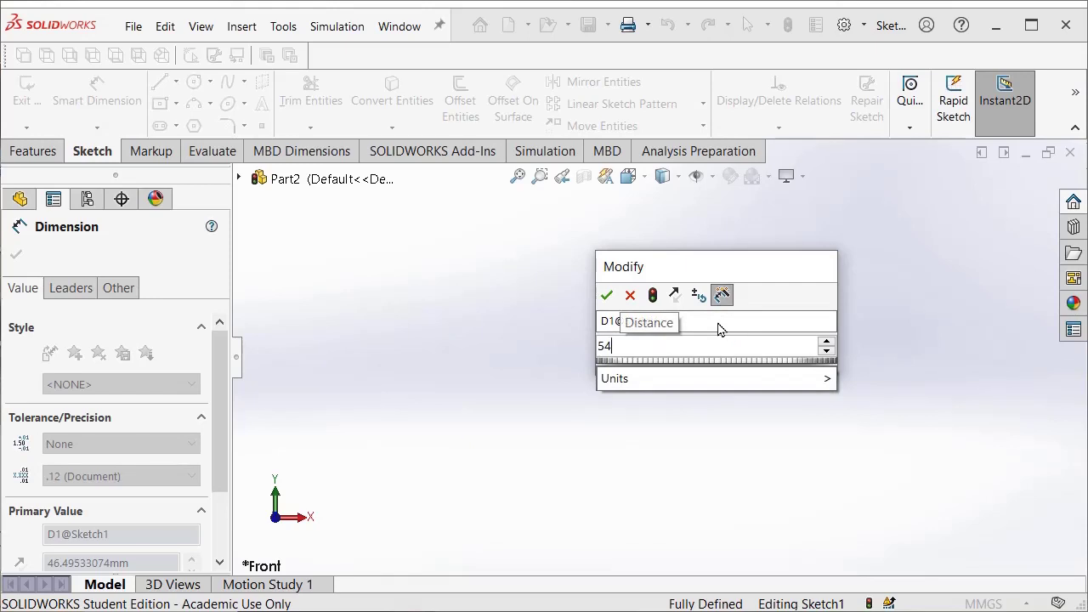
type("/2")
key("Return")
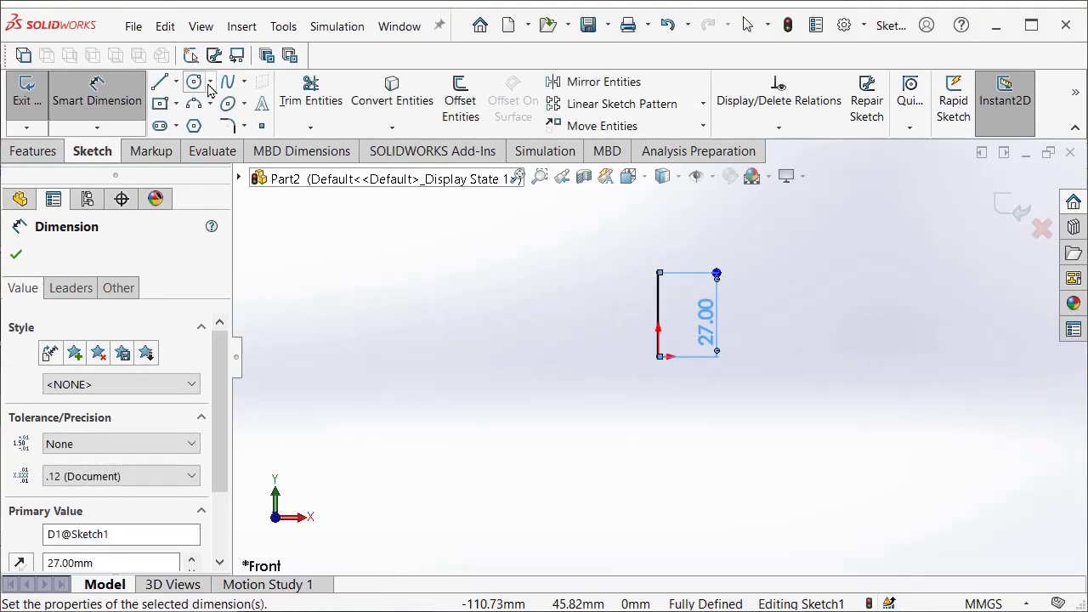
Sketch a horizontal line about 124 mm long from the origin toward the left
left_click(160, 82)
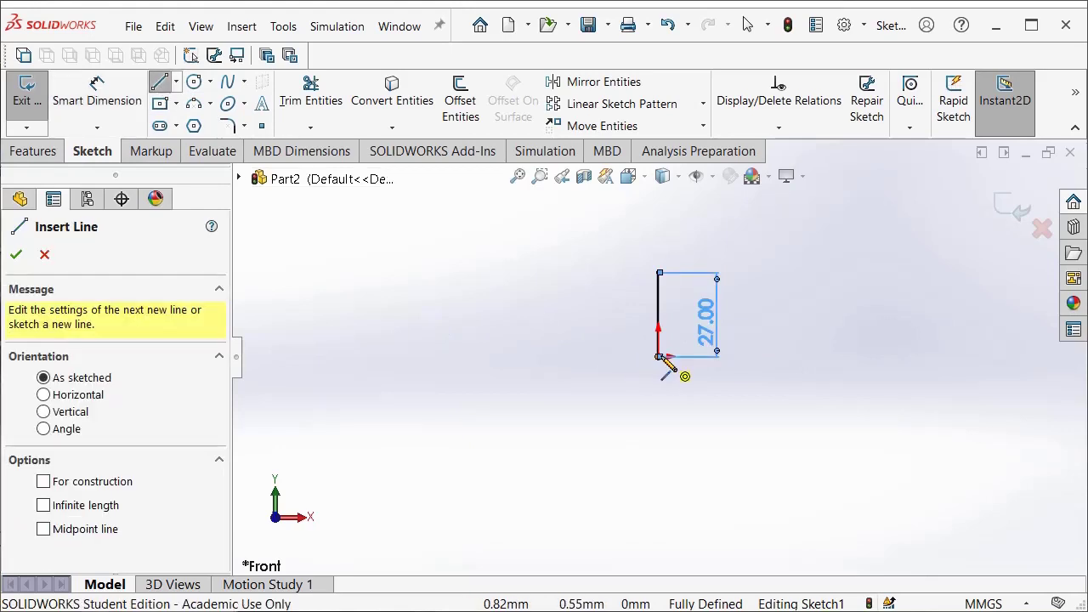
left_click(660, 356)
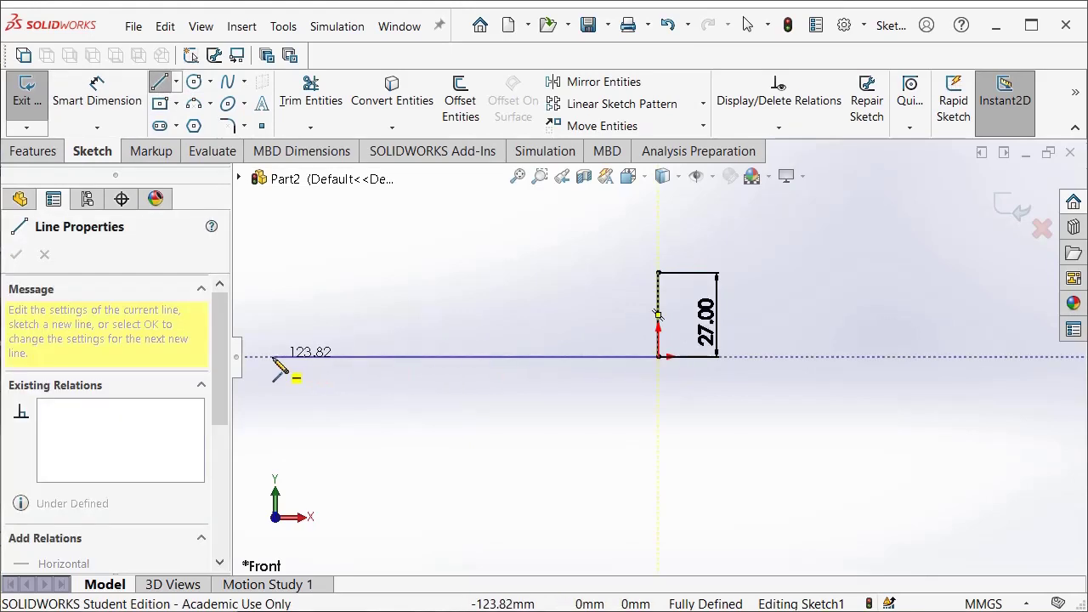
left_click(272, 358)
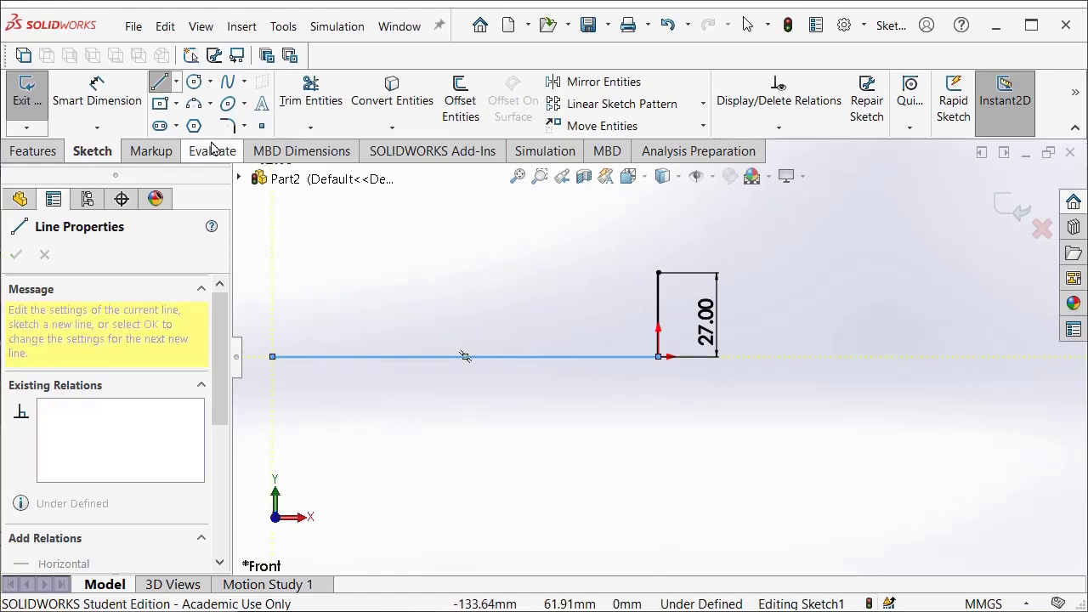
Dimension the horizontal base line and set its length to 76+105+25 mm
left_click(97, 101)
left_click(517, 357)
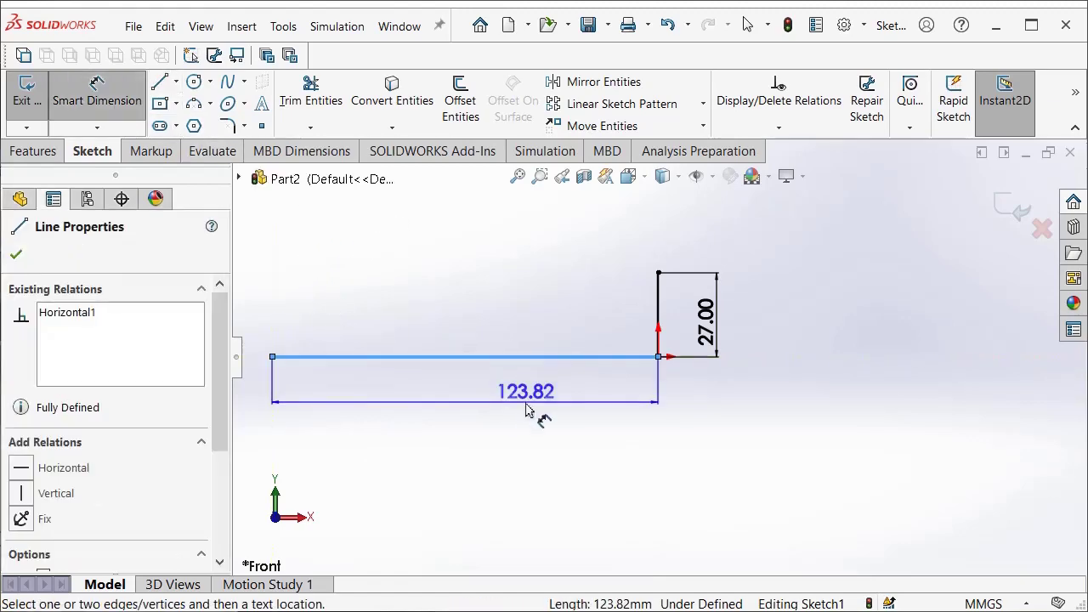
left_click(527, 405)
type("76")
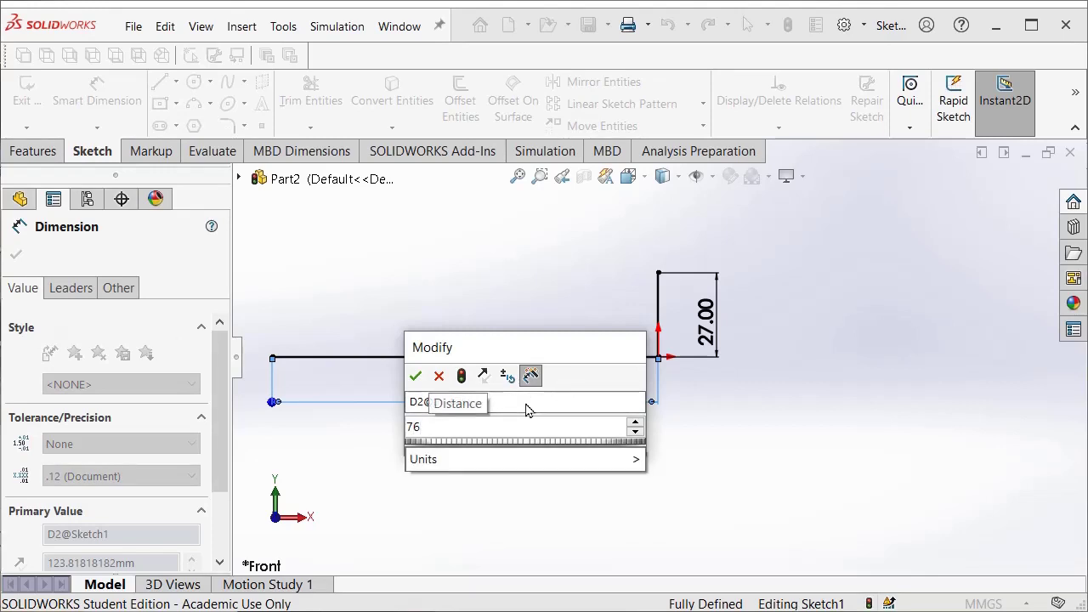
type("+10")
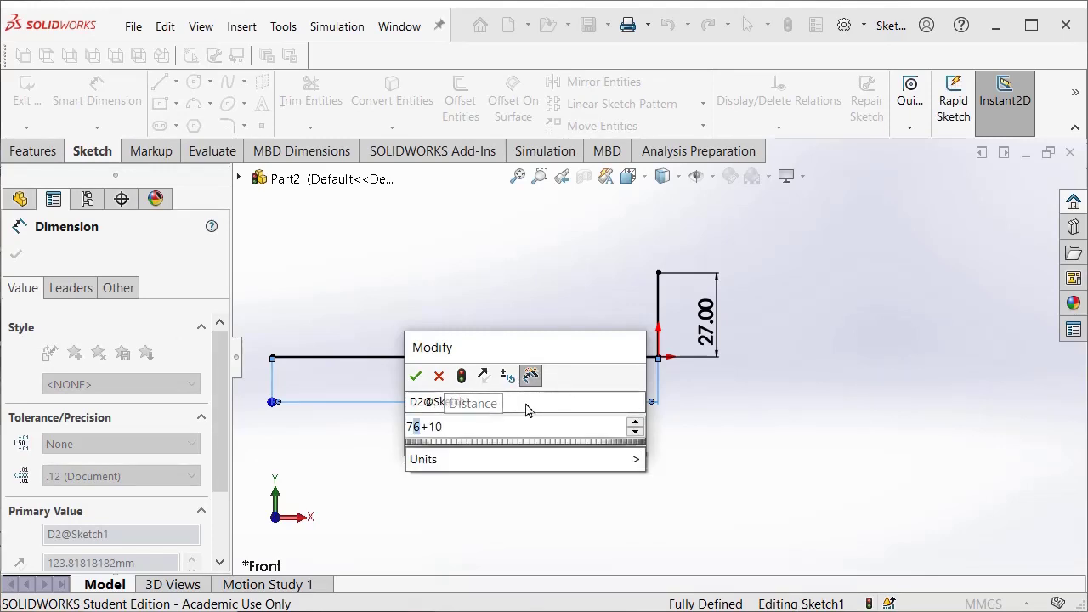
type("5+")
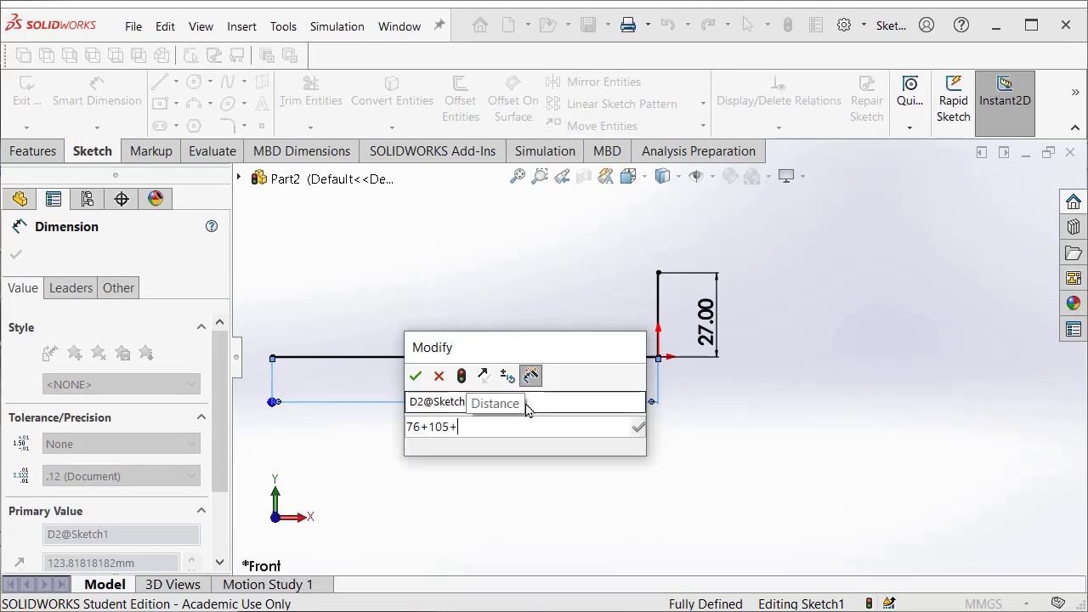
type("25")
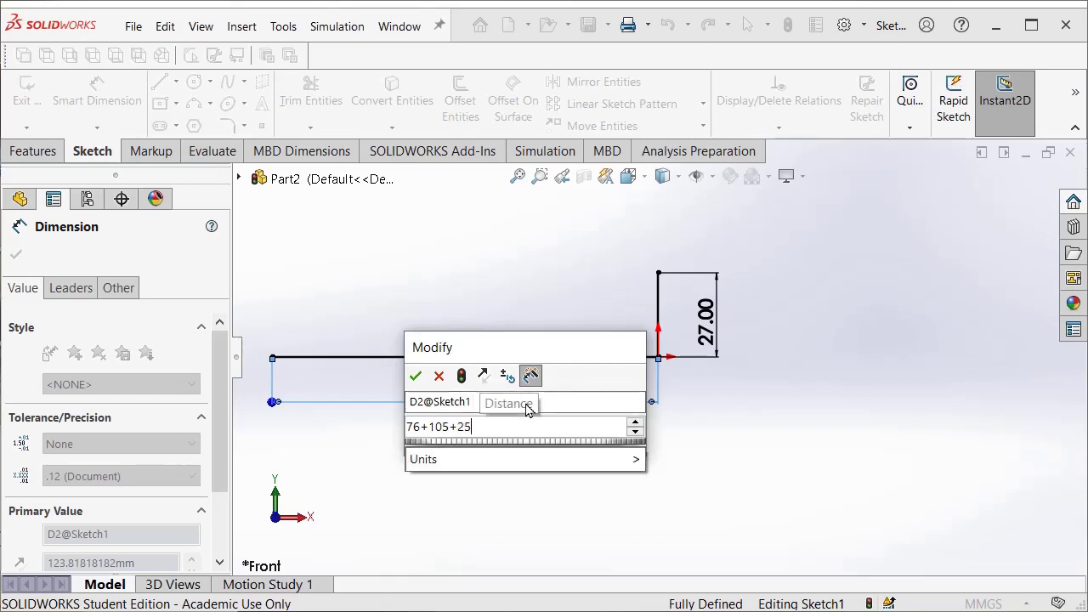
left_click(416, 376)
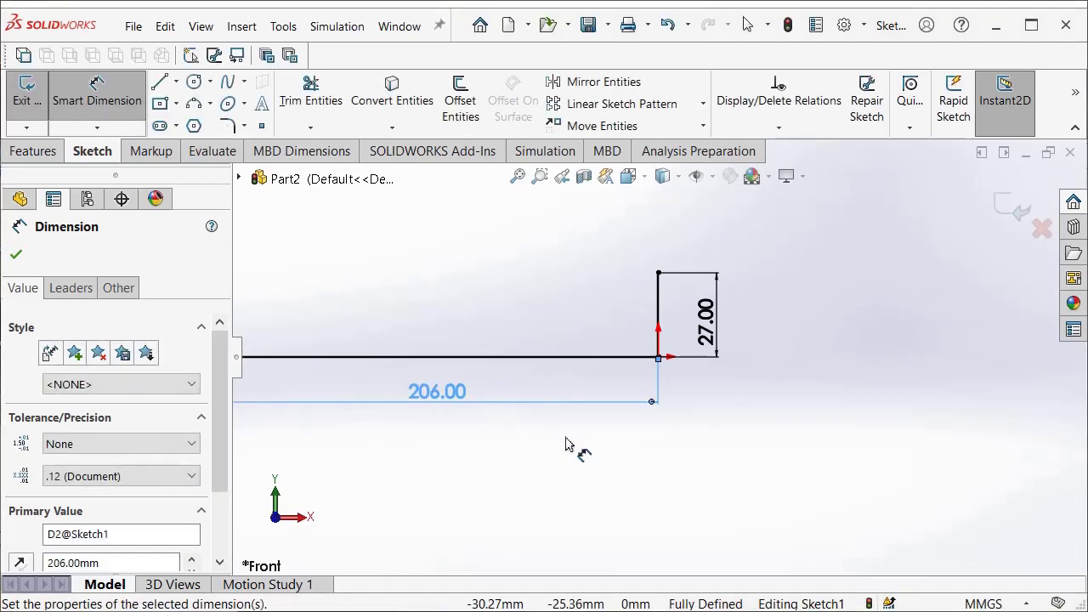
Sketch a vertical line about 17 mm long upward from the left end of the base line
key("f")
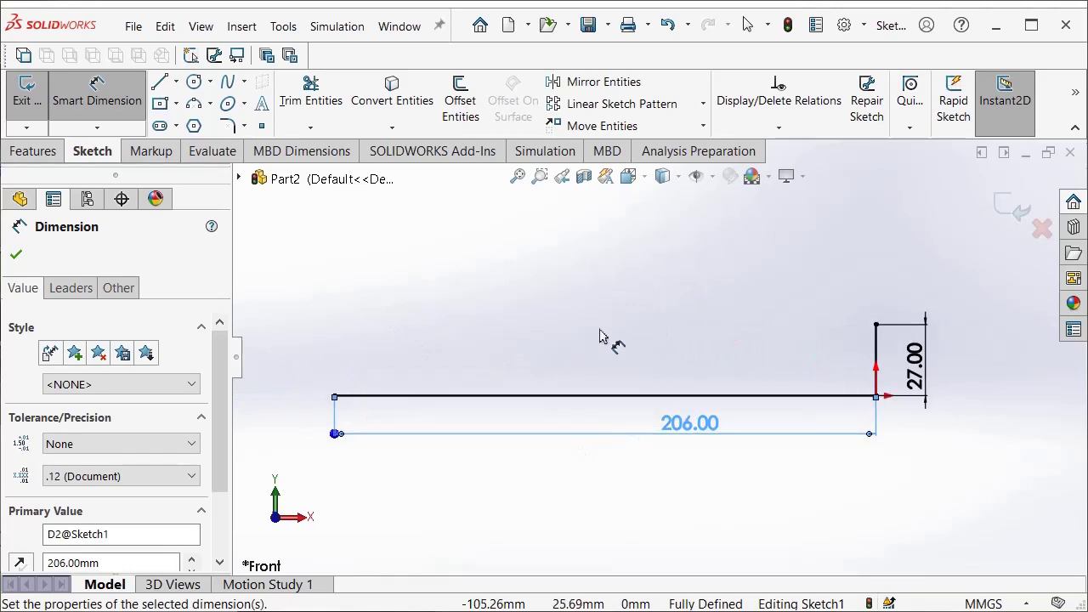
key("l")
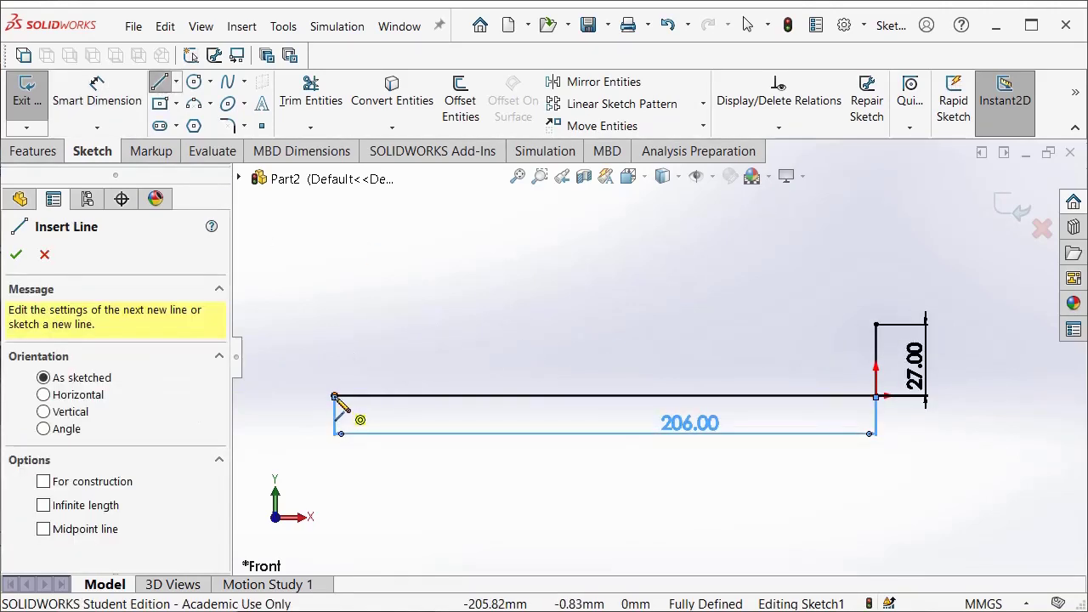
left_click(334, 395)
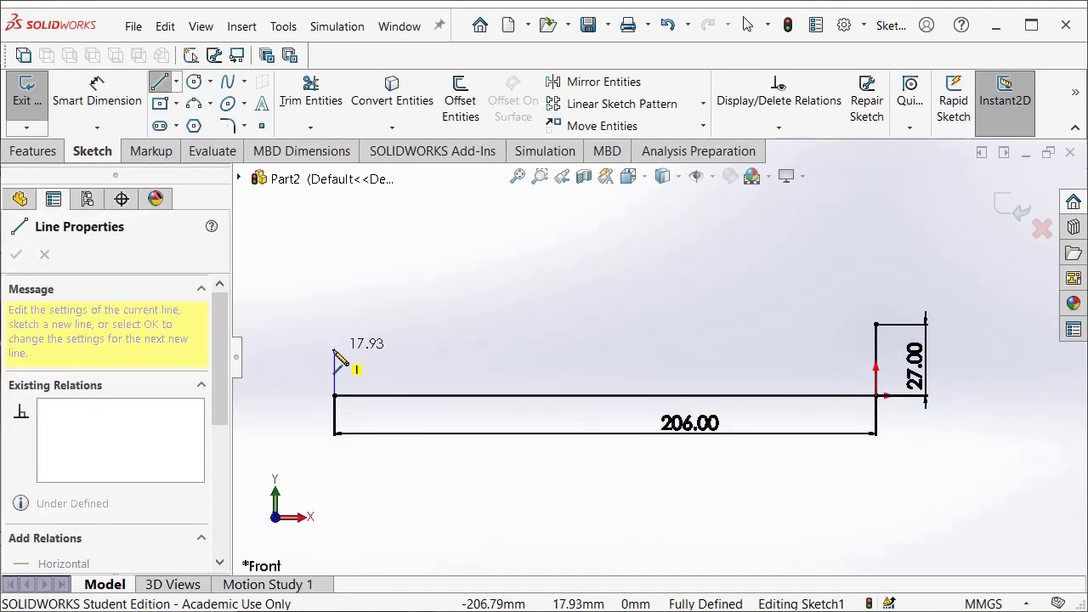
left_click(334, 350)
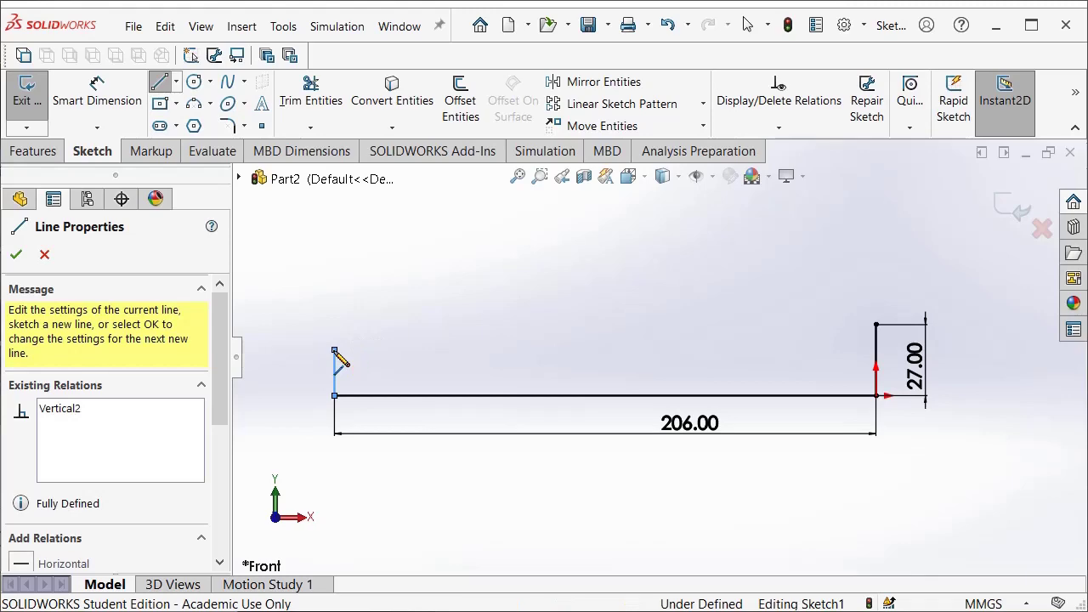
Dimension the left vertical line and set its length to 22 mm
key("d")
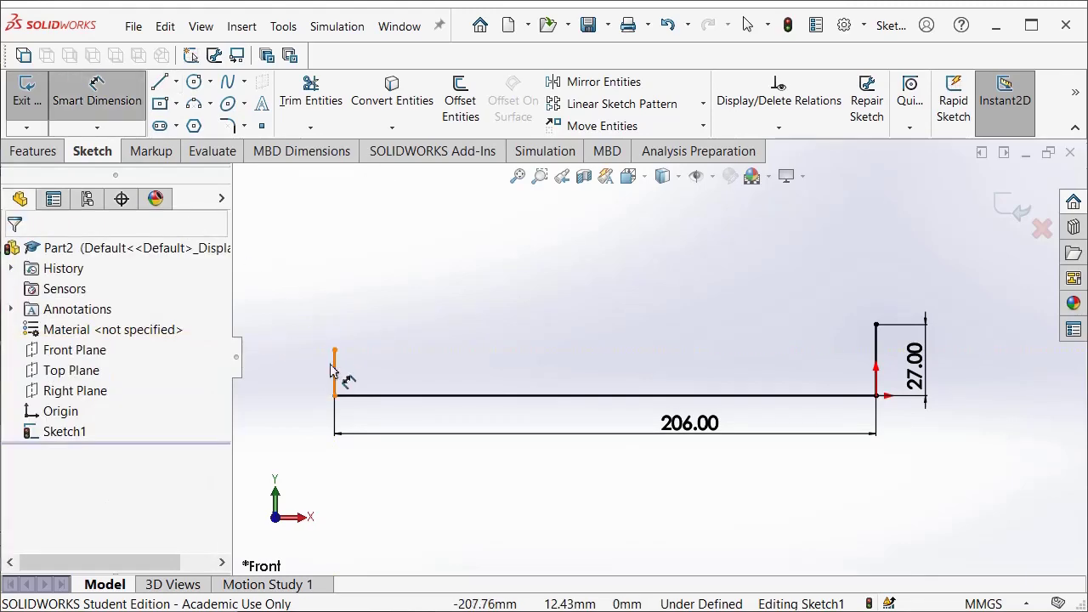
left_click(334, 370)
left_click(302, 374)
type("22")
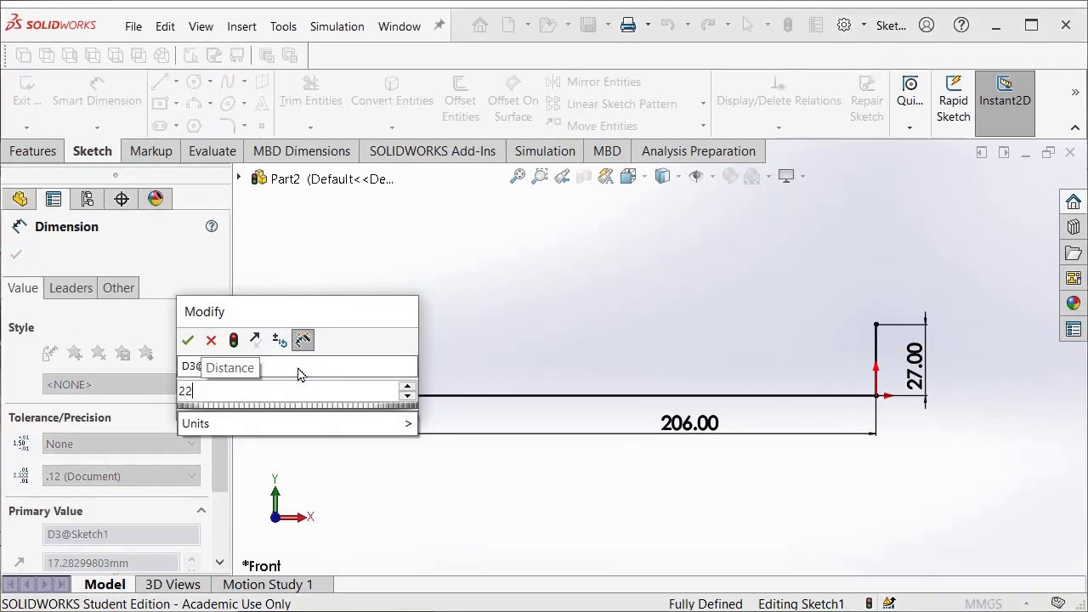
key("Return")
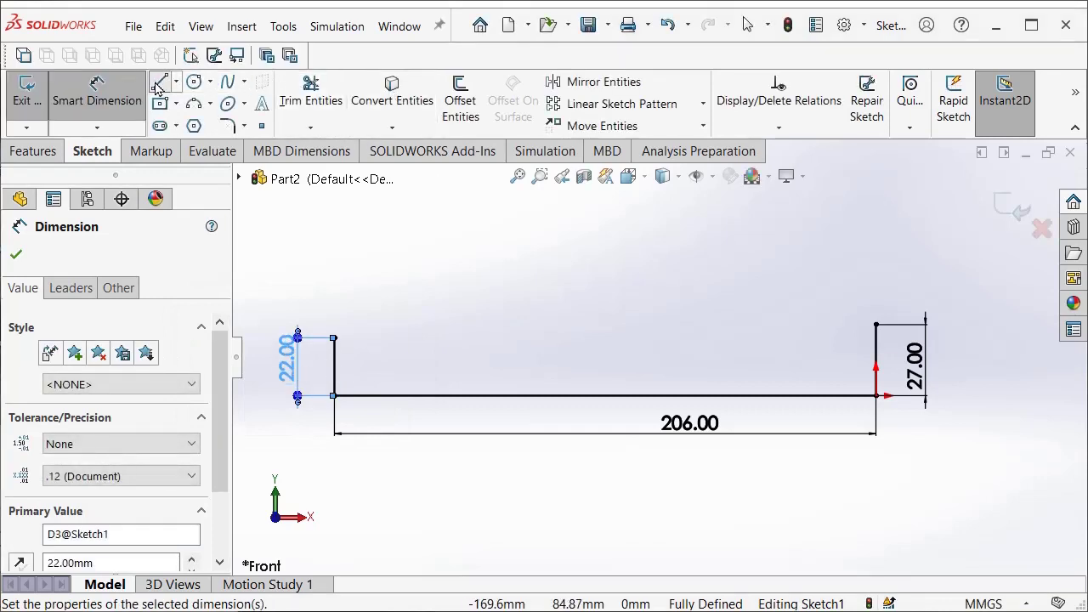
Sketch a horizontal line about 22 mm long to the right from the top of the left vertical line
left_click(157, 88)
left_click(334, 338)
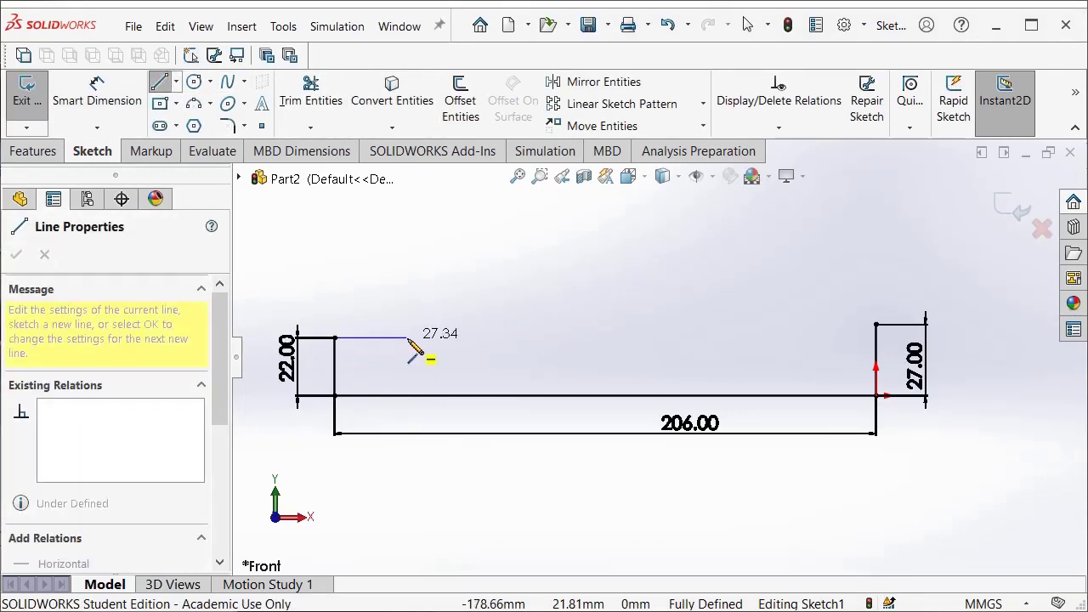
left_click(394, 337)
Dimension the short upper-left horizontal line and set its length to 25 mm
key("d")
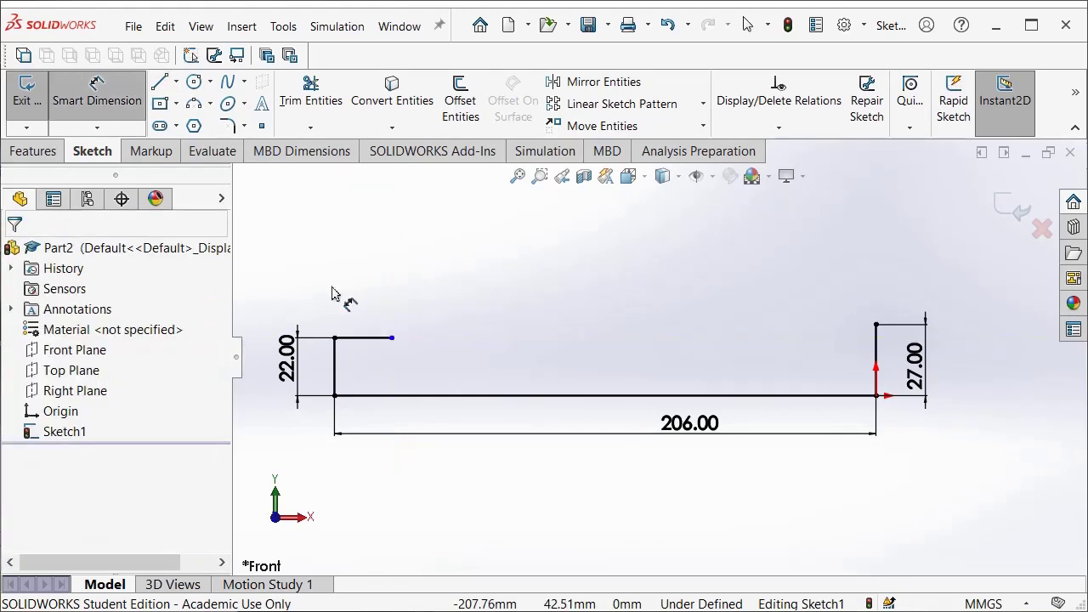
left_click(366, 337)
left_click(361, 308)
type("25")
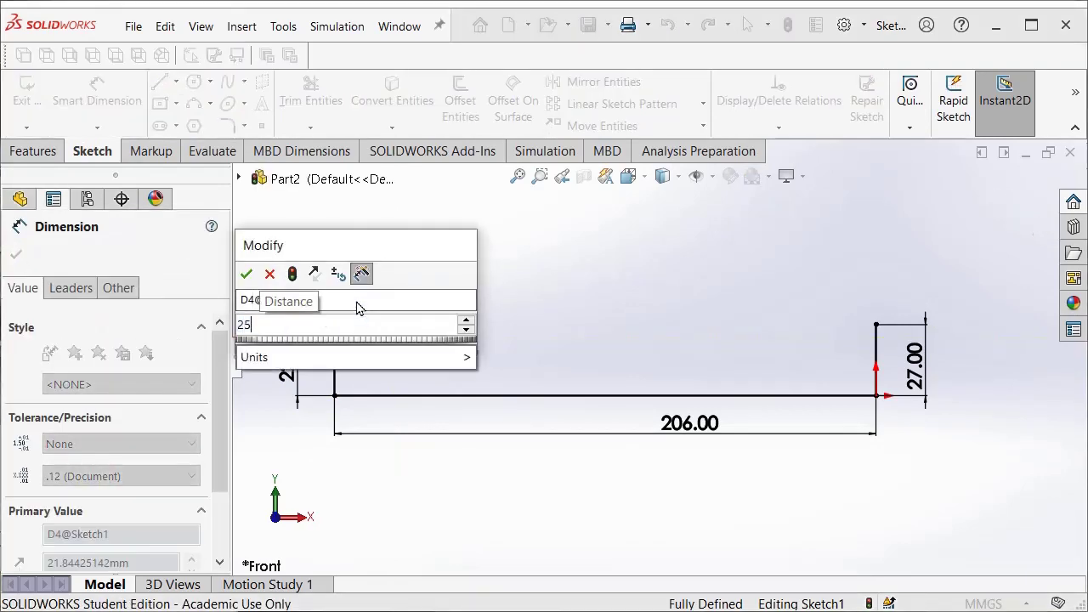
key("Return")
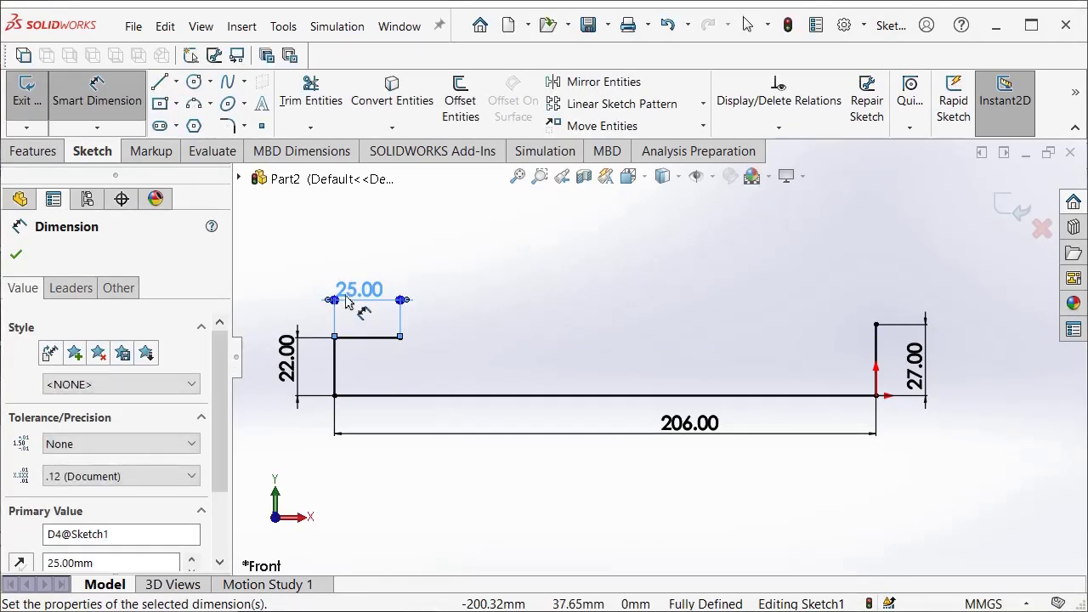
Sketch a horizontal line about 77 mm long to the left from the top of the right vertical line
left_click(161, 84)
left_click(875, 325)
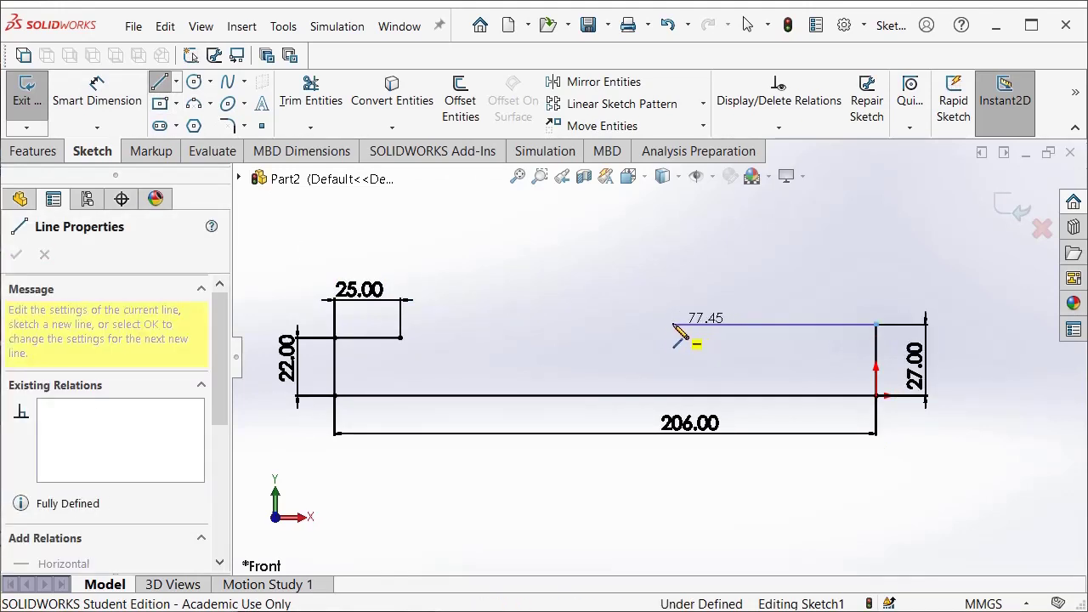
left_click(673, 324)
key("Escape")
Dimension the upper-right horizontal line and set its length to 76 mm
left_click(838, 332)
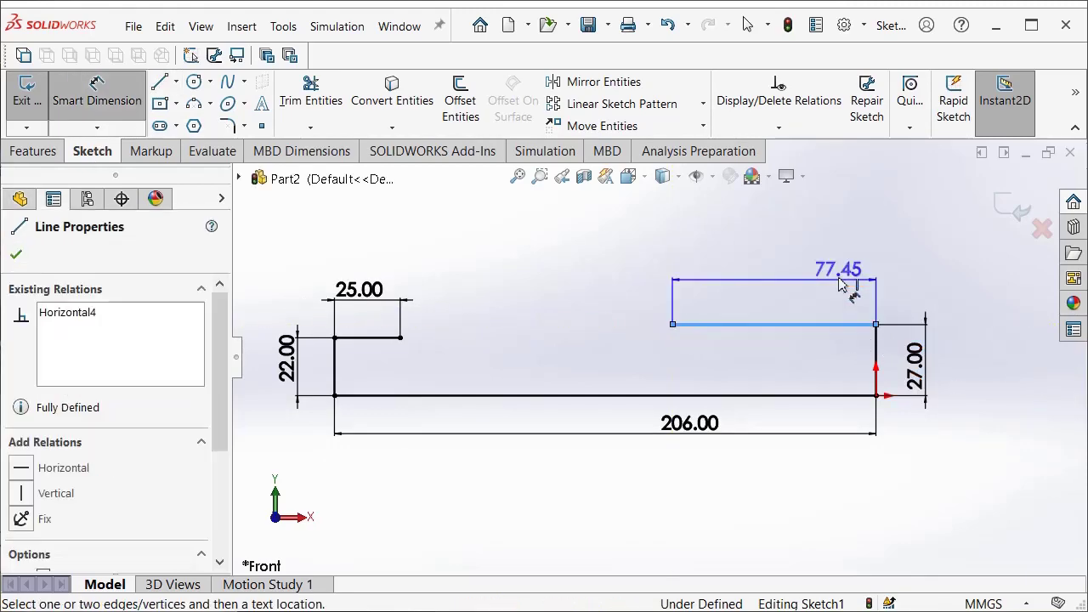
left_click(821, 284)
type("76")
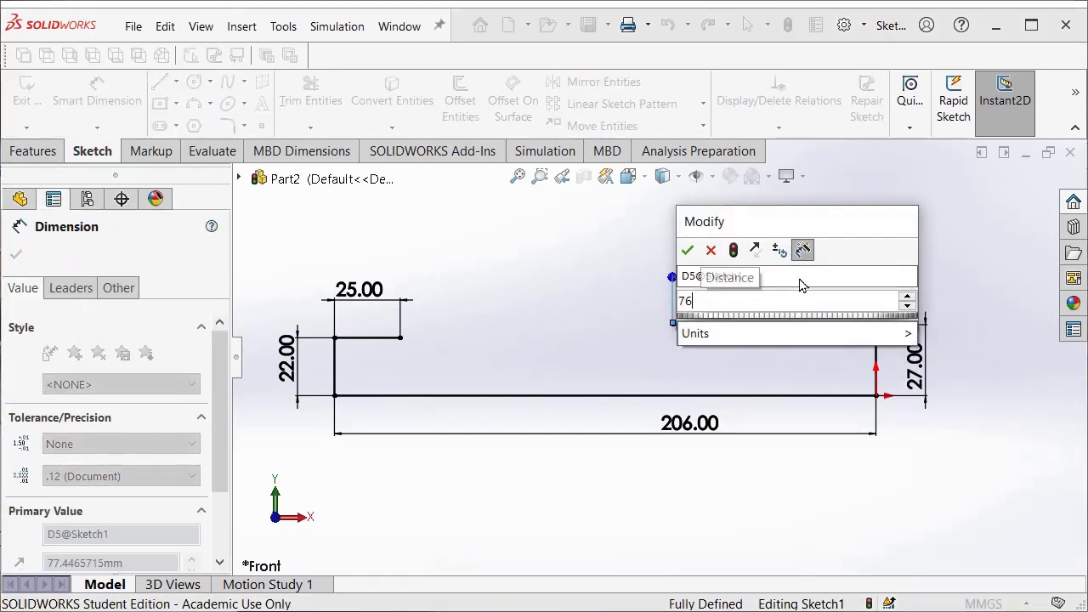
key("Return")
Close the profile with a sloped line joining the free ends of the 25 mm and 76 mm upper lines
left_click(159, 82)
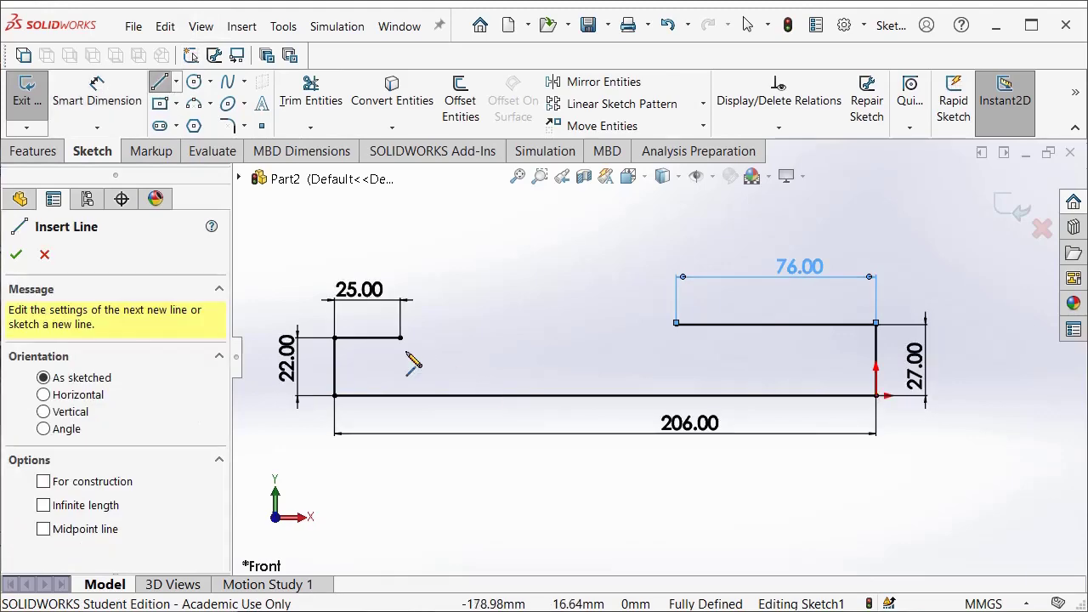
left_click(401, 338)
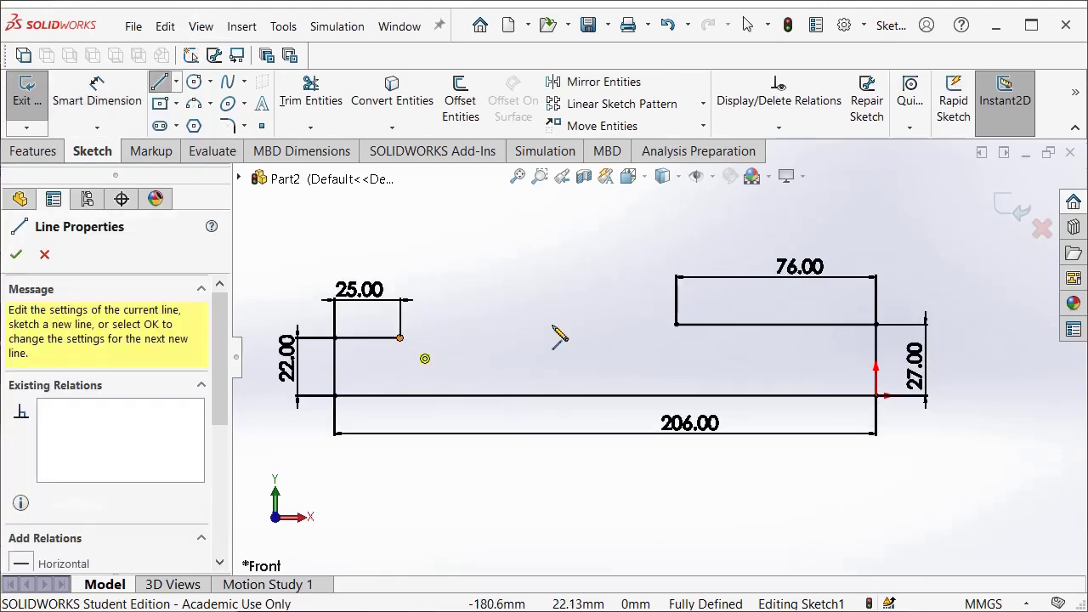
left_click(676, 325)
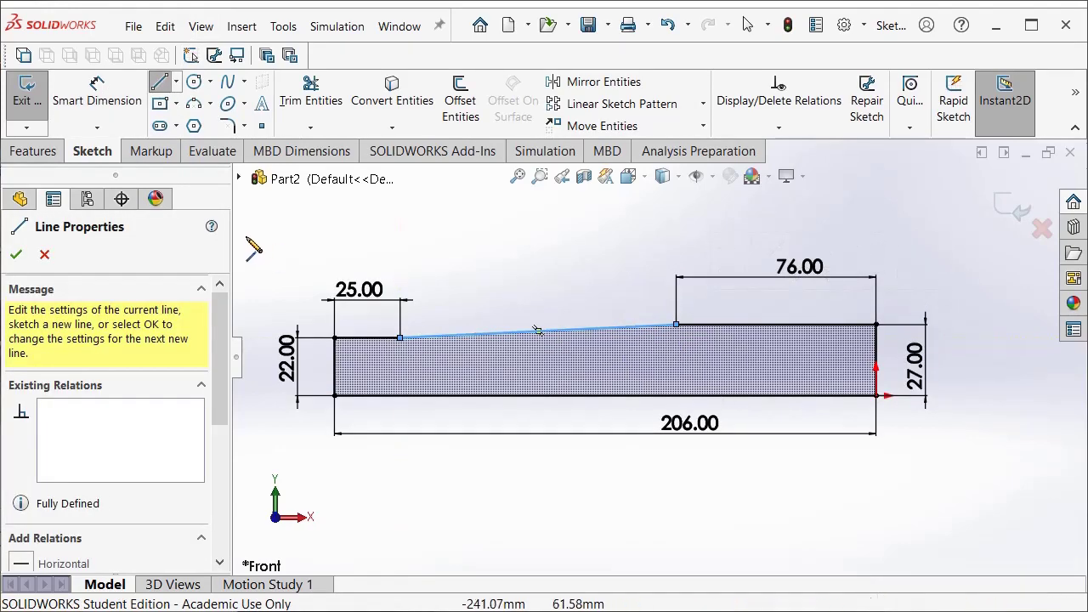
Add a 5 mm sketch fillet to the profile's upper-left corner, with the sloped line cleared from the fillet selection
left_click(227, 126)
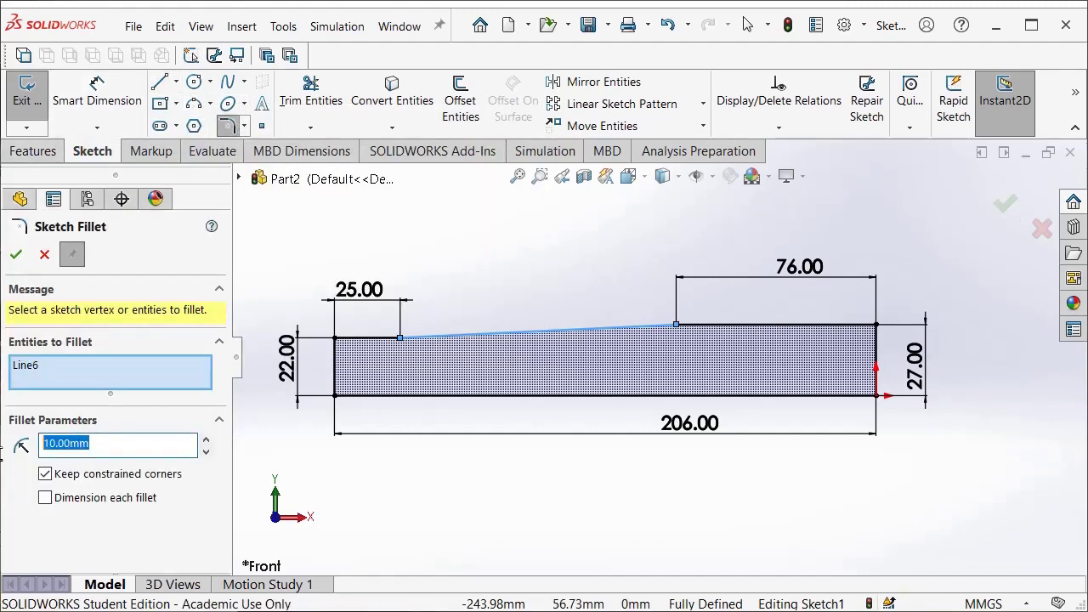
right_click(96, 374)
left_click(132, 385)
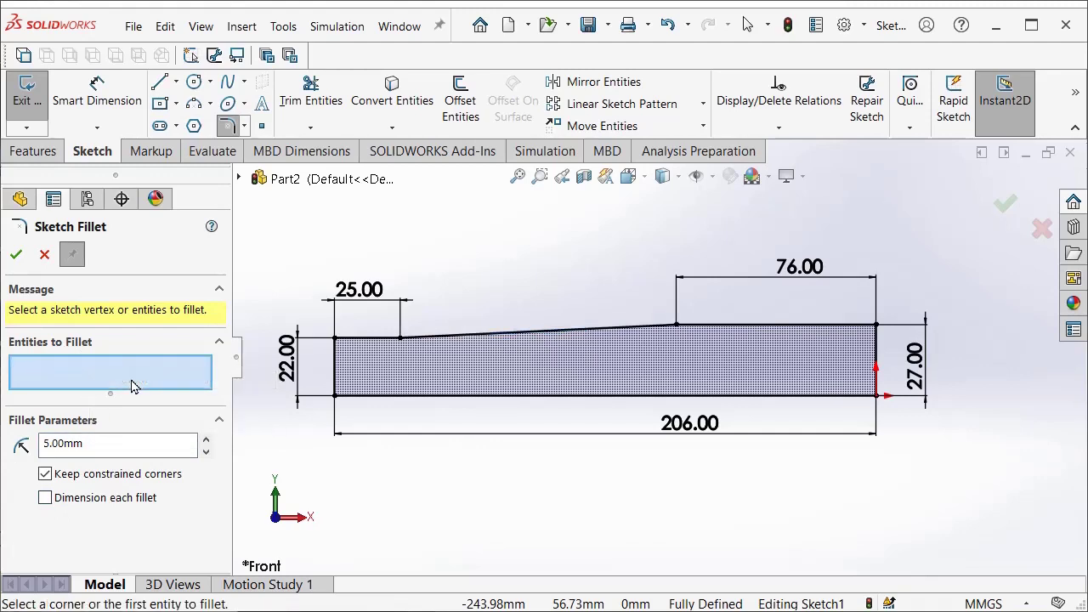
left_click(338, 356)
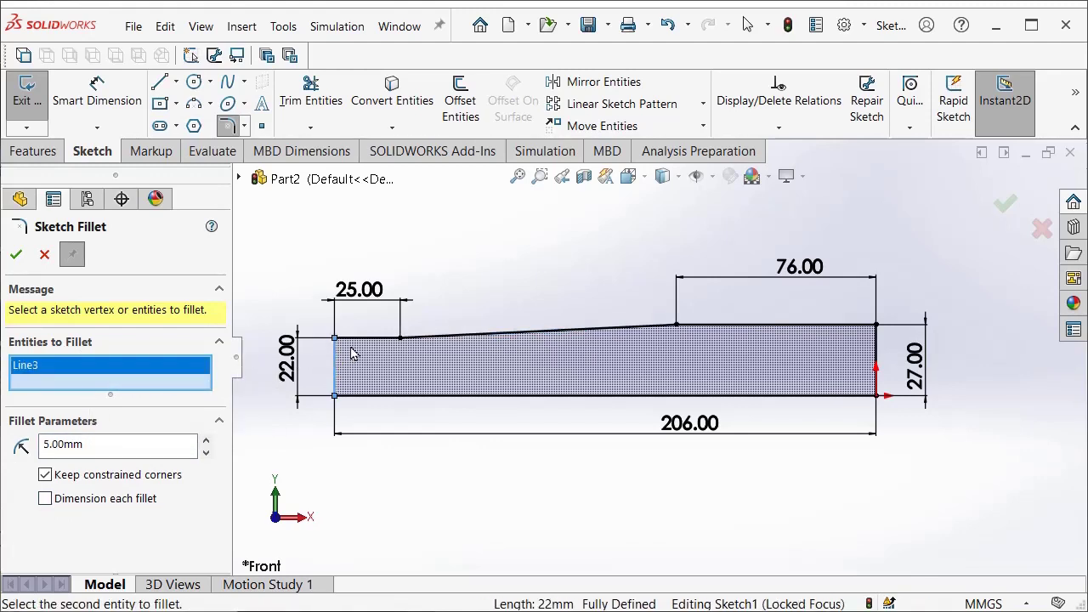
left_click(14, 256)
Add a 6 mm sketch fillet to the profile's upper-right corner and finish the Sketch Fillet command
left_click_drag(111, 444, 10, 447)
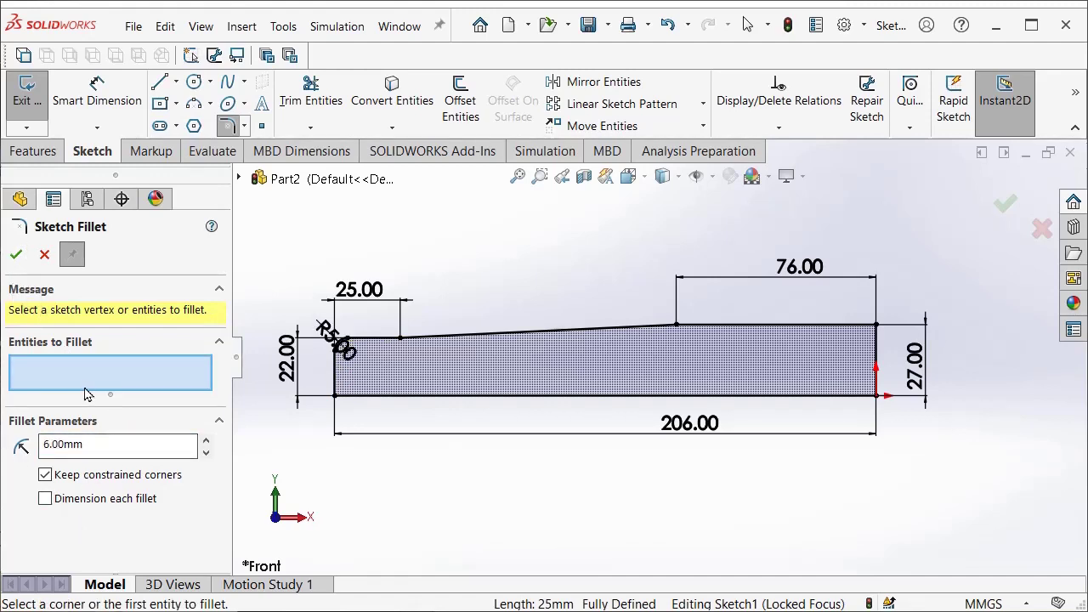
left_click(829, 325)
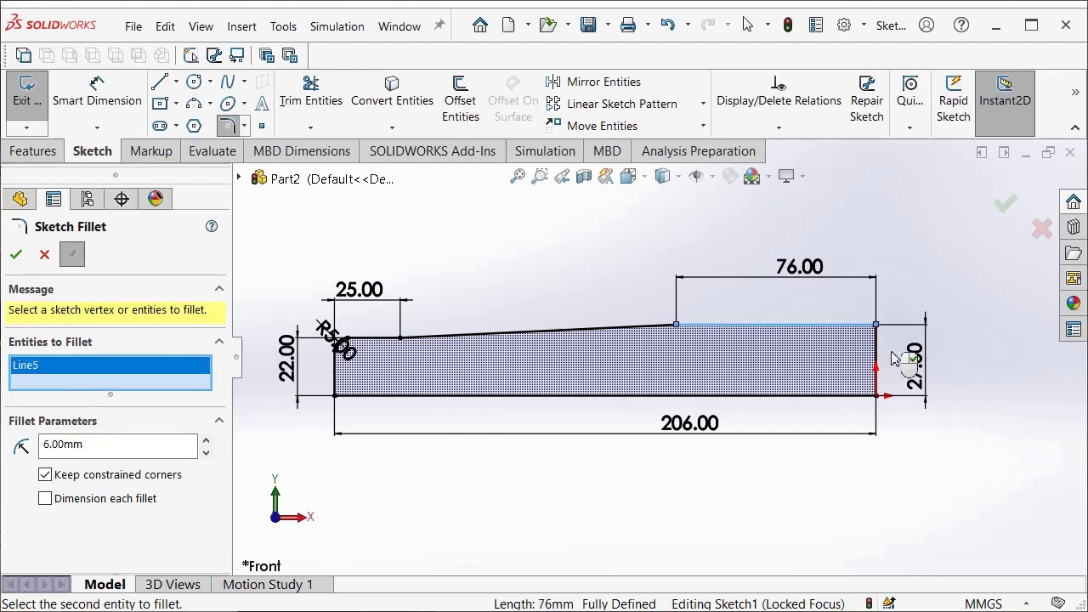
left_click(879, 349)
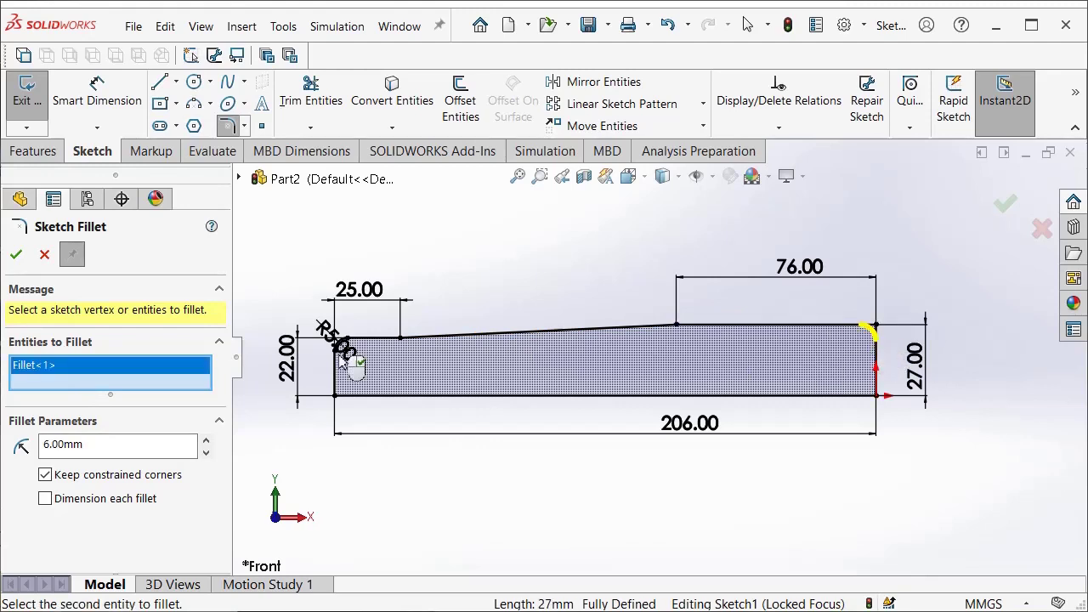
left_click(16, 255)
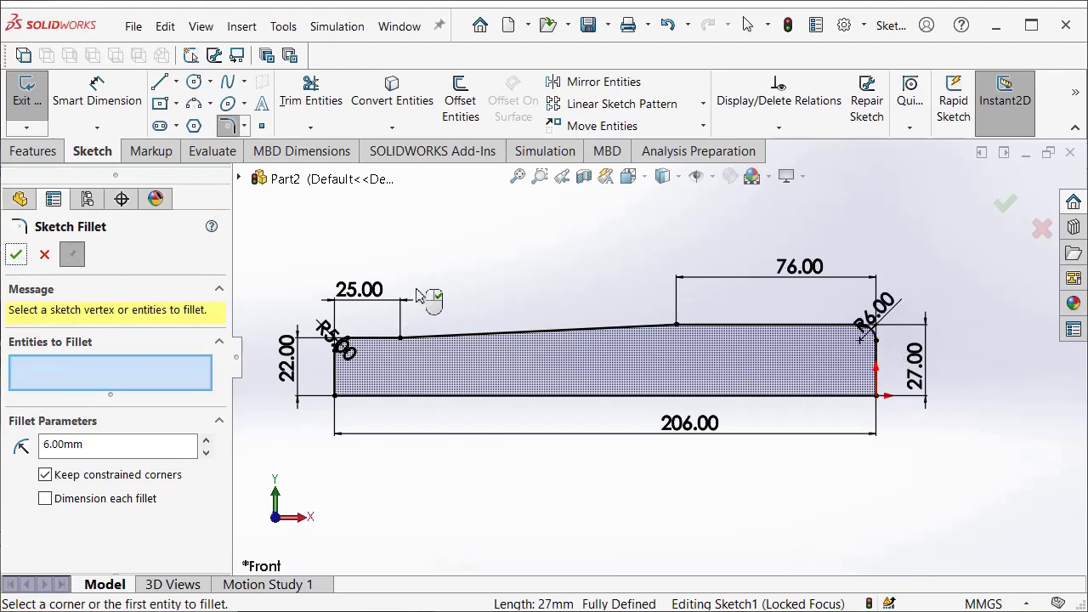
left_click(16, 257)
Revolve the profile 360 degrees around its 206 mm base line as a solid boss
left_click(44, 155)
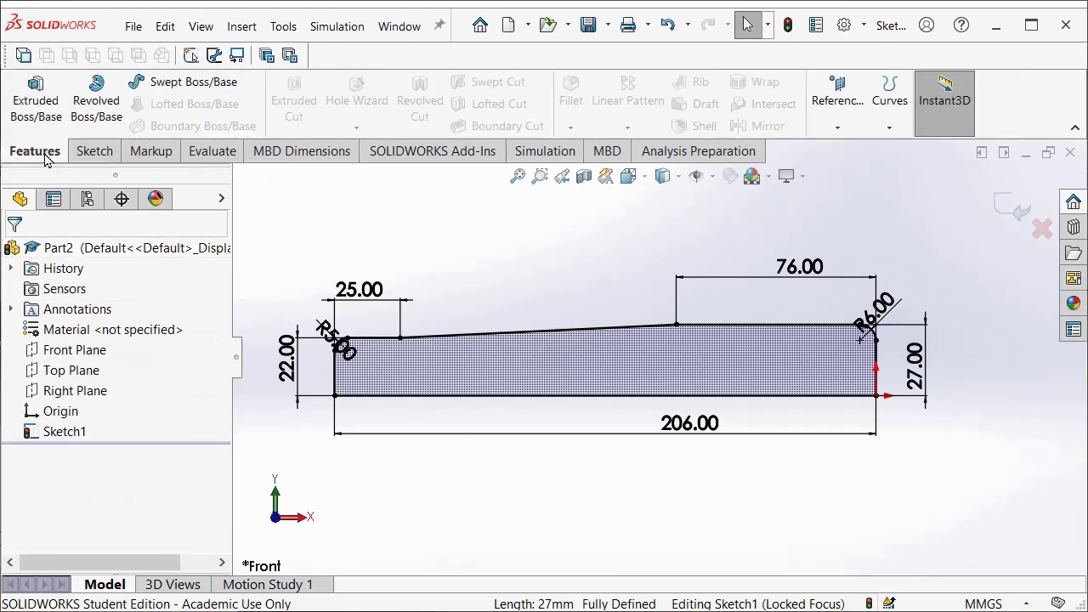
left_click(96, 104)
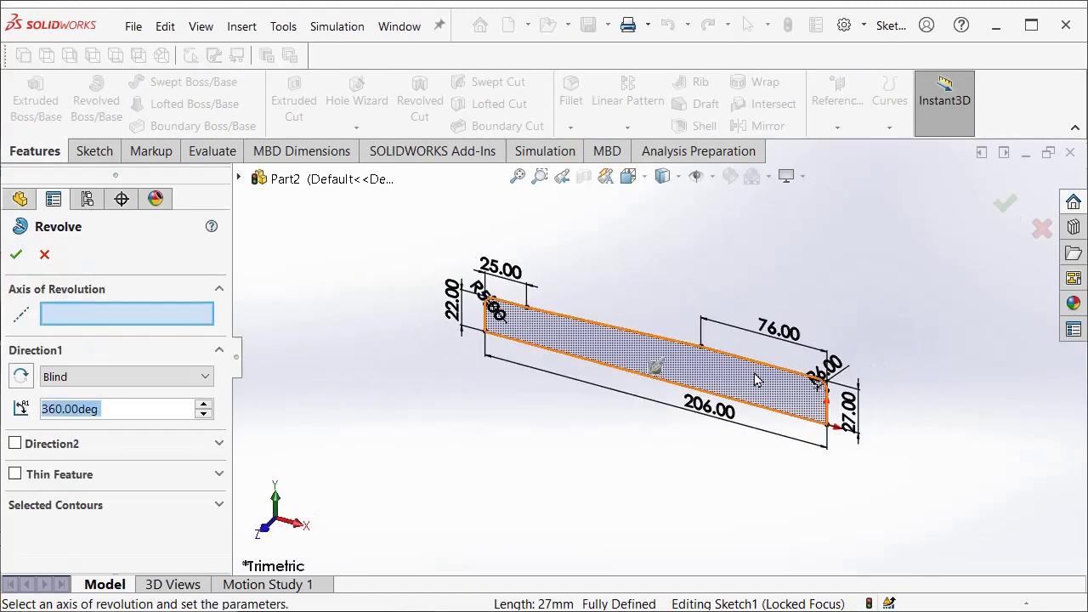
left_click(507, 302)
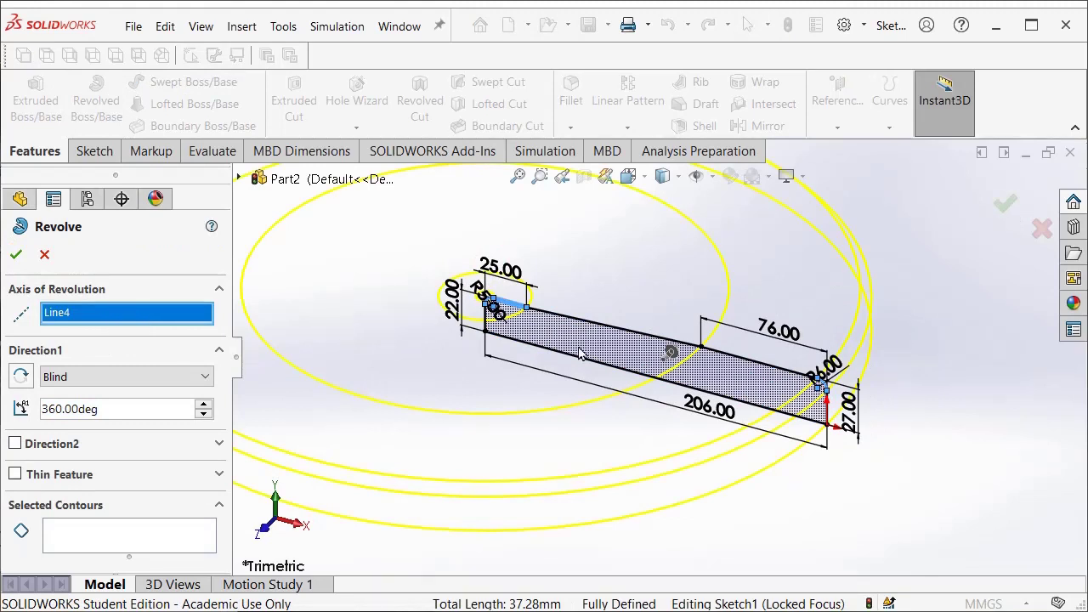
left_click(629, 379)
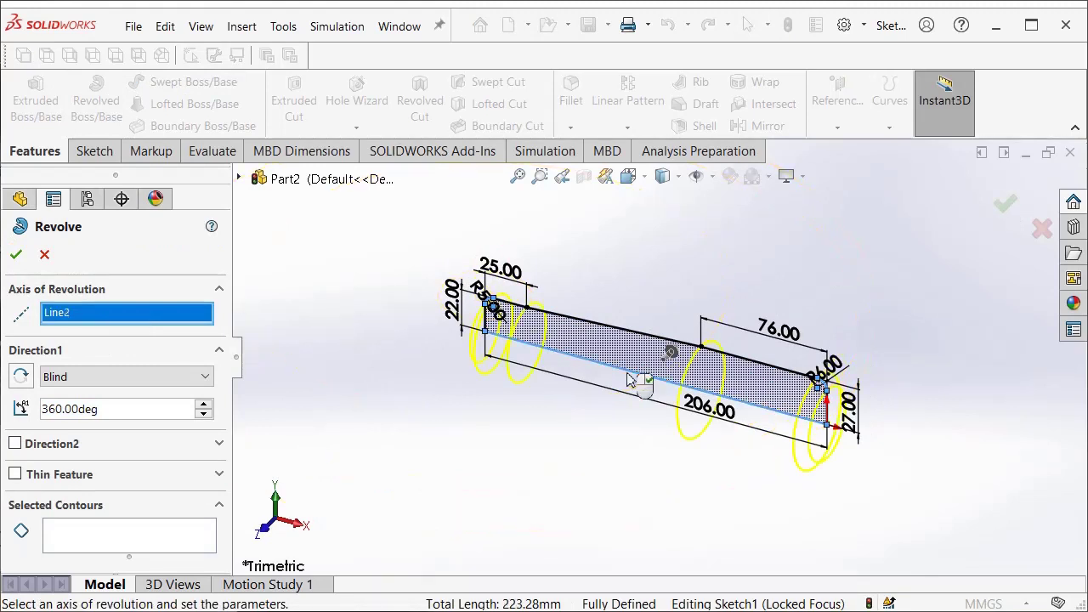
left_click(15, 255)
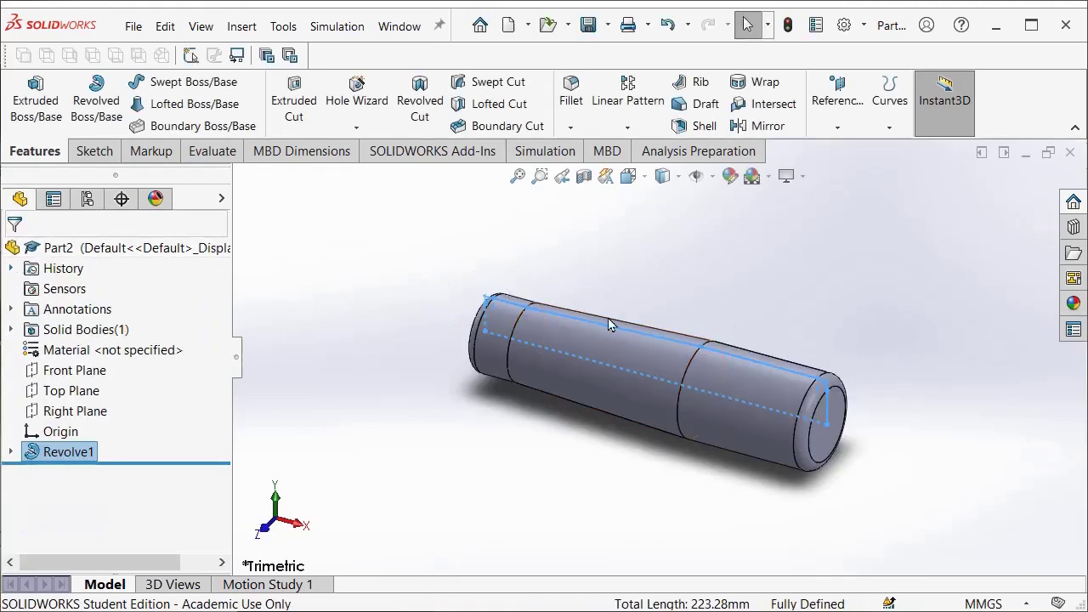
Start a new sketch on the Front Plane, seen from the front
key("space")
left_click(657, 417)
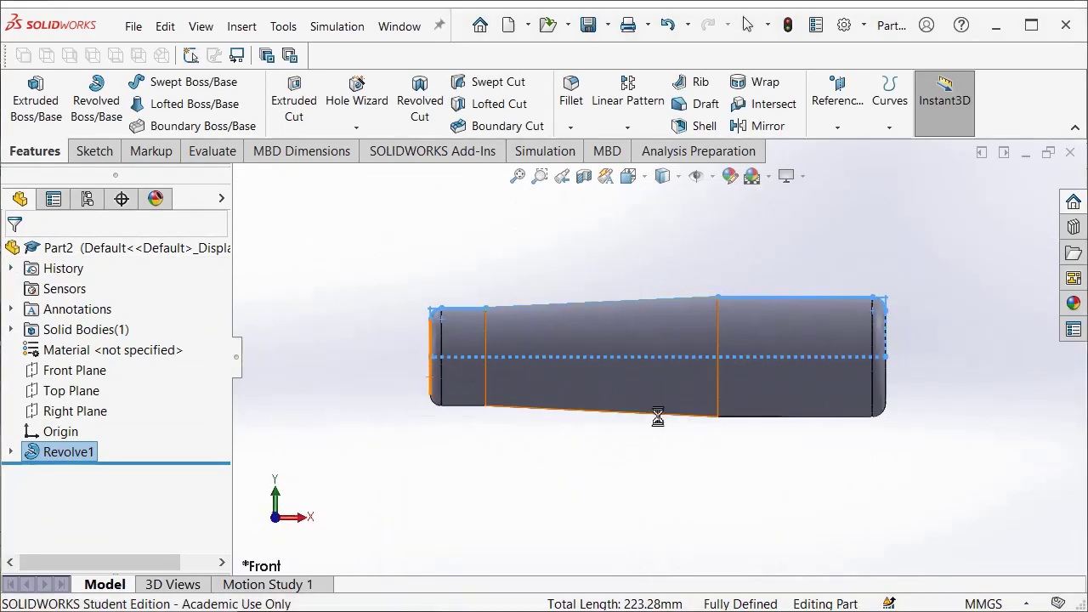
left_click(598, 491)
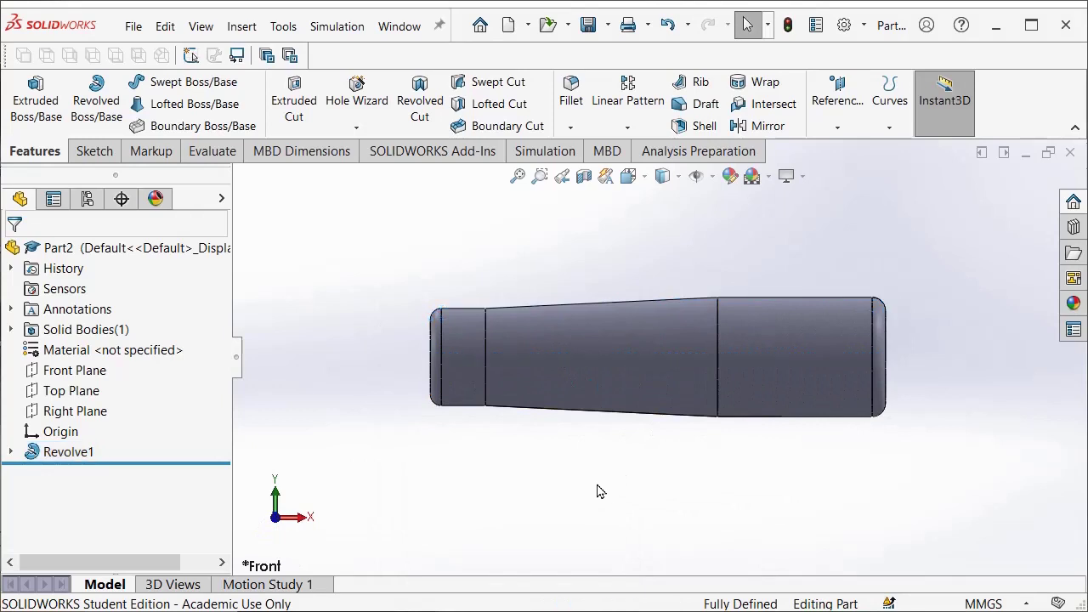
left_click(95, 151)
left_click(26, 95)
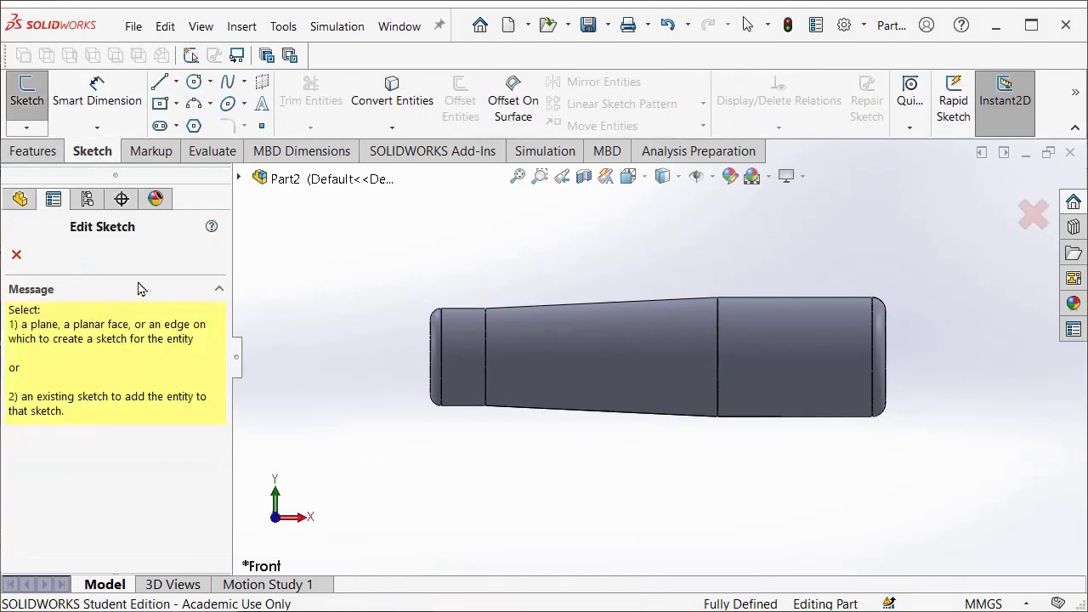
left_click(239, 179)
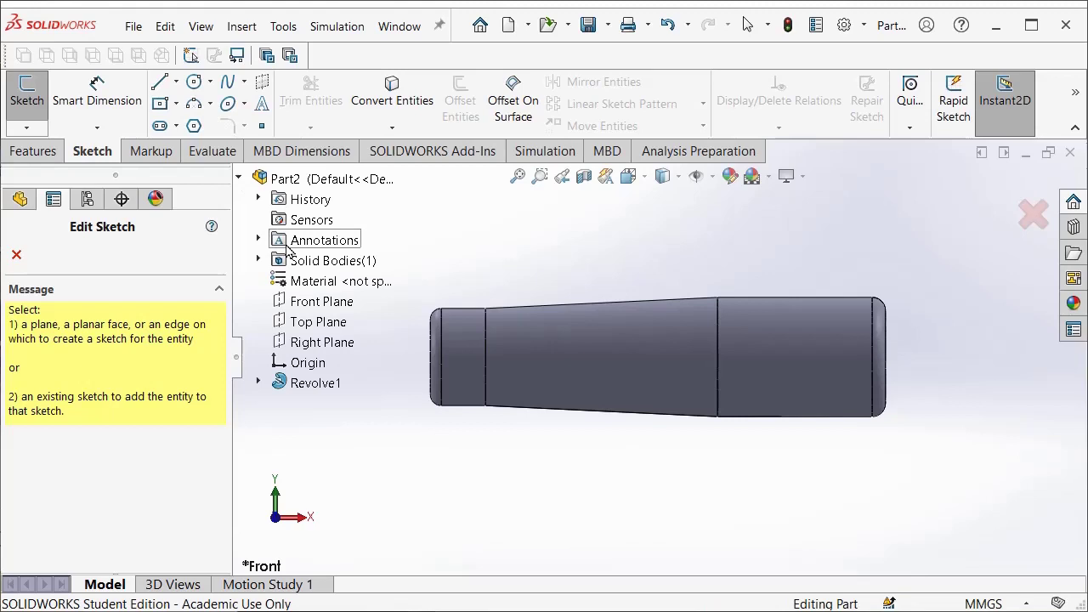
left_click(319, 302)
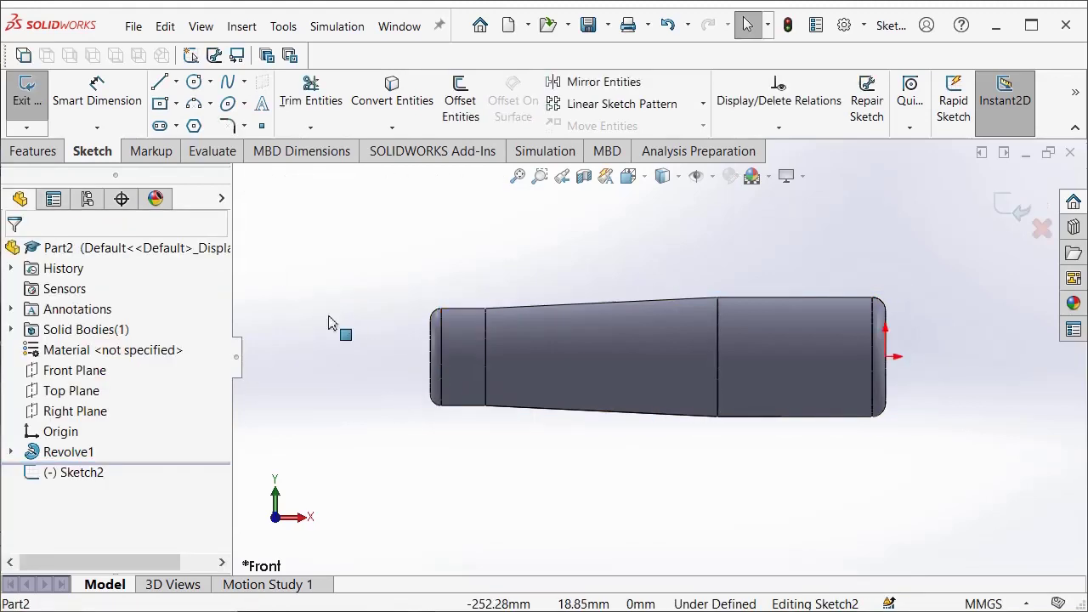
Sketch a 25 mm horizontal centerline along the axis from the middle of the narrow end face to the start of the taper
left_click(175, 83)
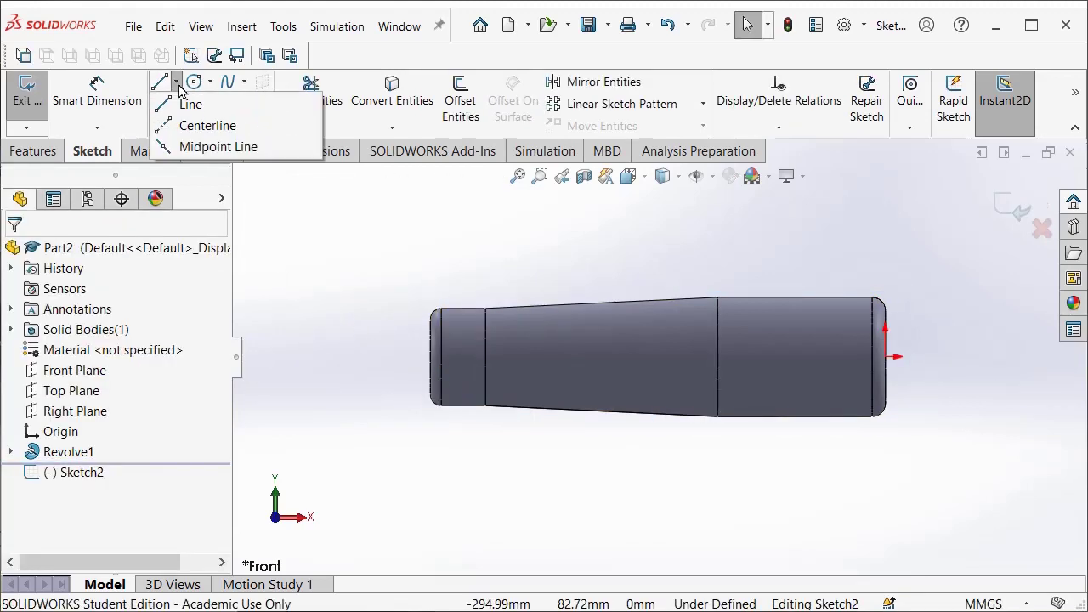
left_click(204, 121)
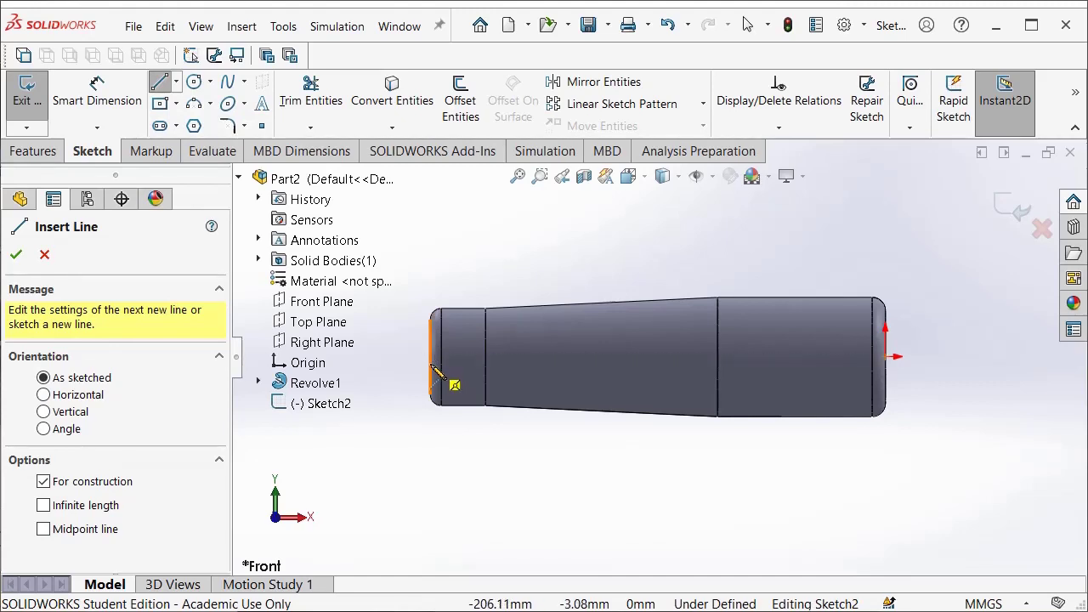
left_click(431, 357)
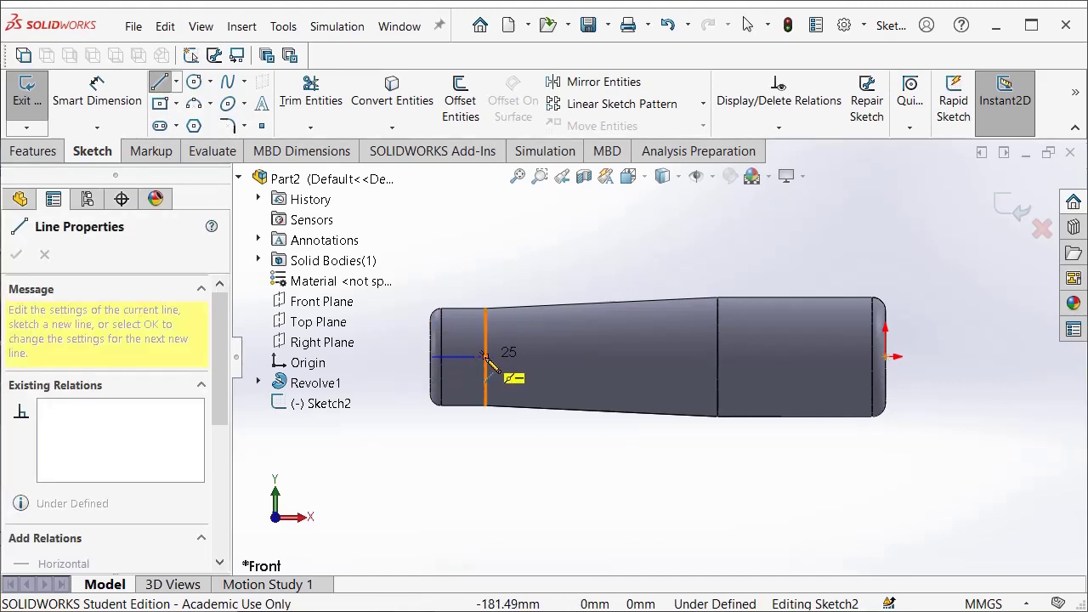
left_click(485, 357)
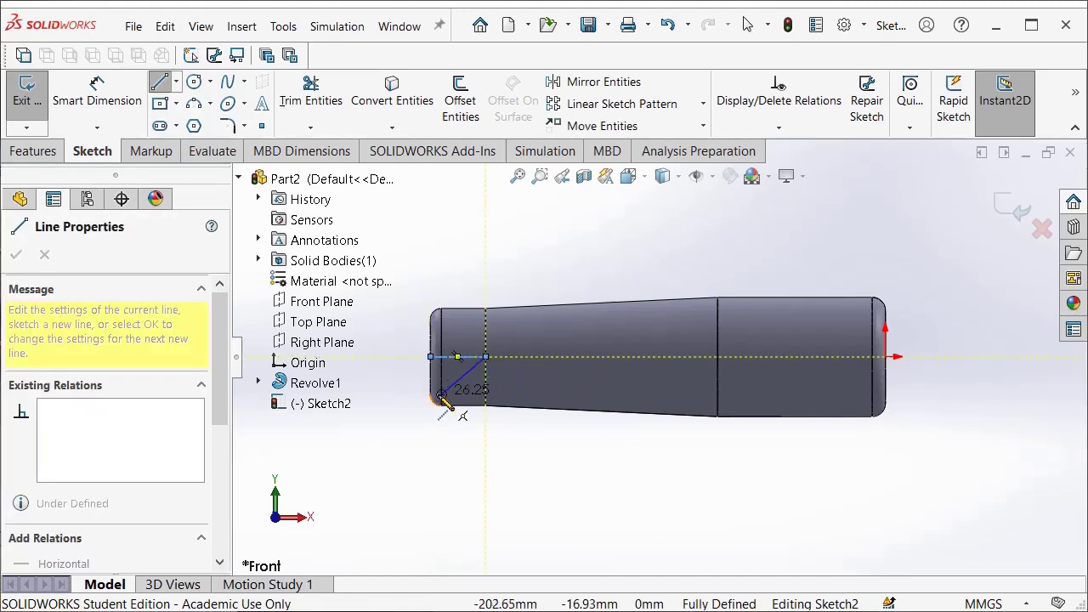
key("Escape")
Sketch a straight slot along the centerline near the narrow end, about 14 mm between its arc centres
scroll(489, 370, "down", 8)
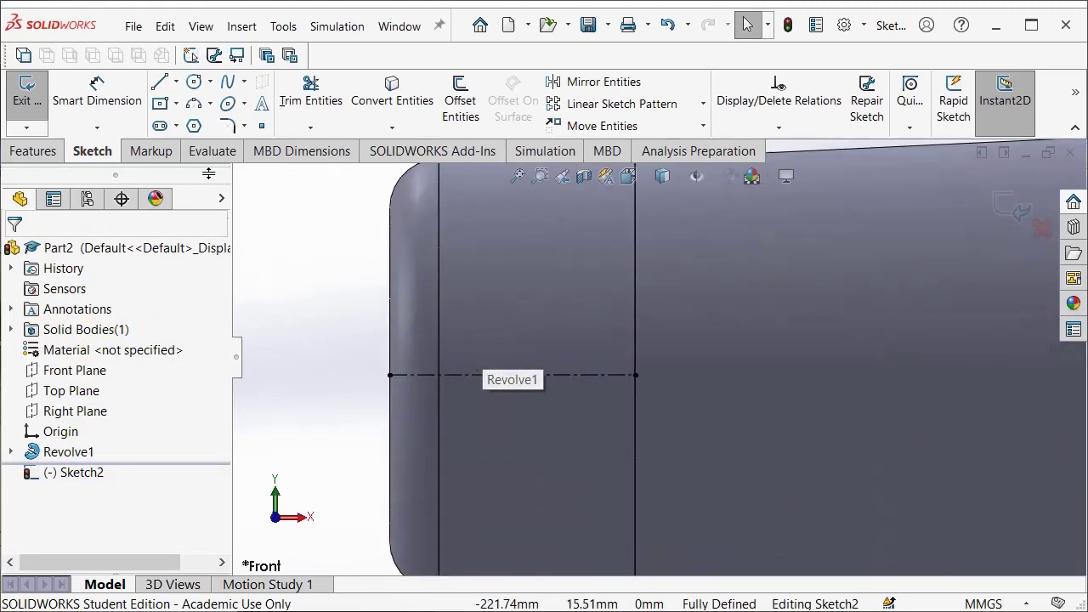
left_click(160, 126)
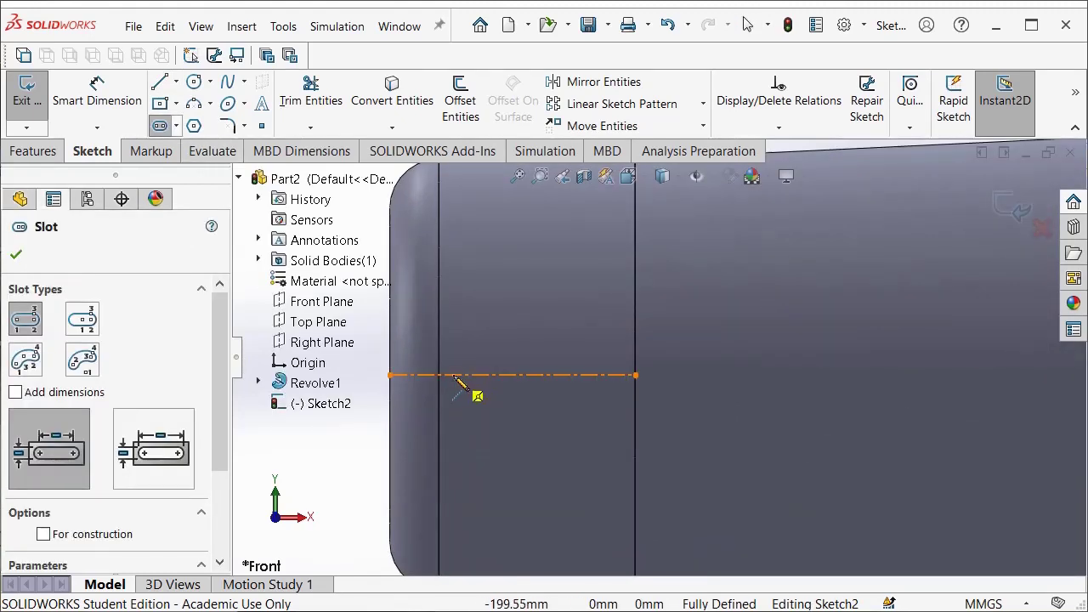
left_click(590, 375)
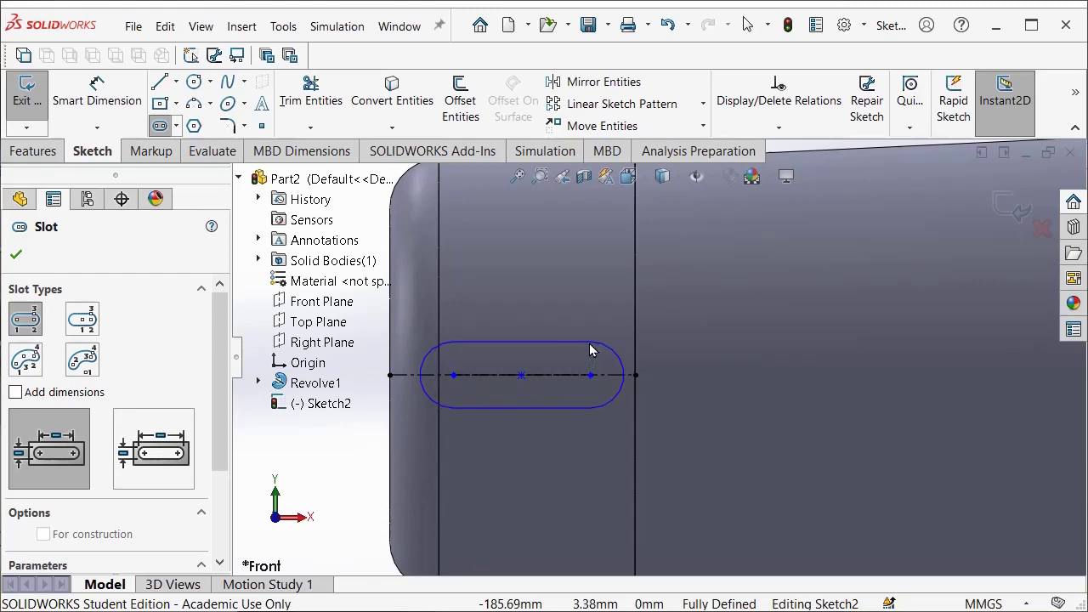
left_click(592, 343)
key("Escape")
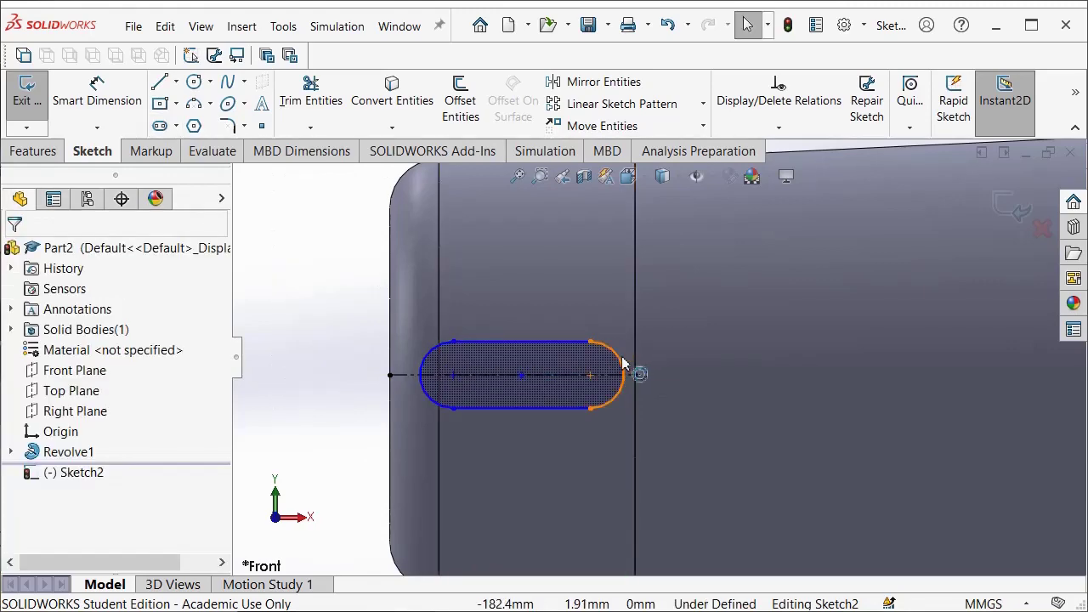
Make the slot's right arc tangent to the taper's starting edge and place its left arc centre on the centerline's left endpoint
left_click(624, 364)
left_click(638, 365, "ctrl")
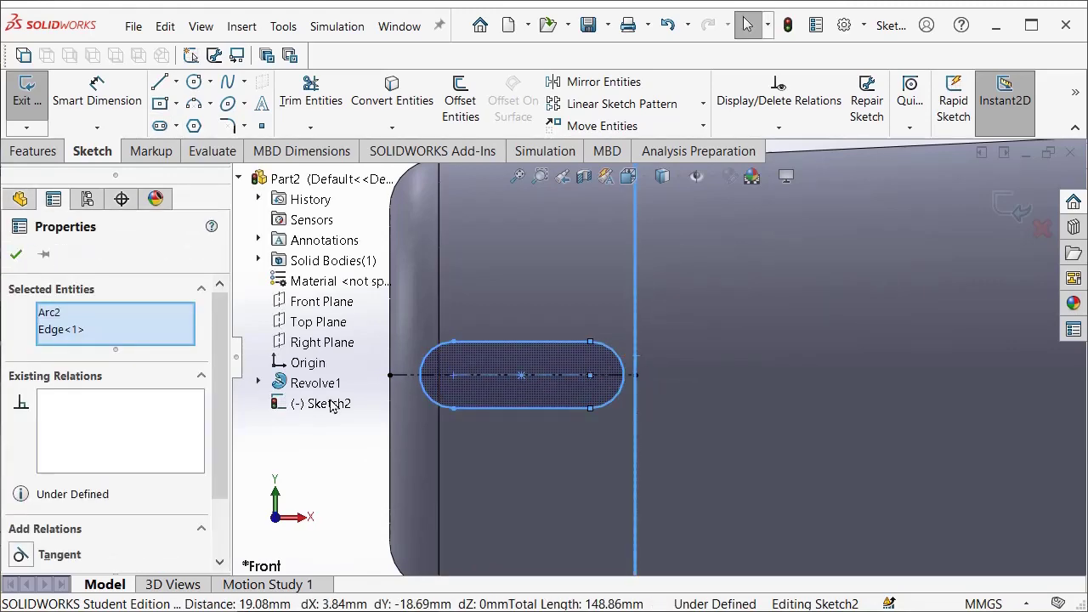
left_click(20, 554)
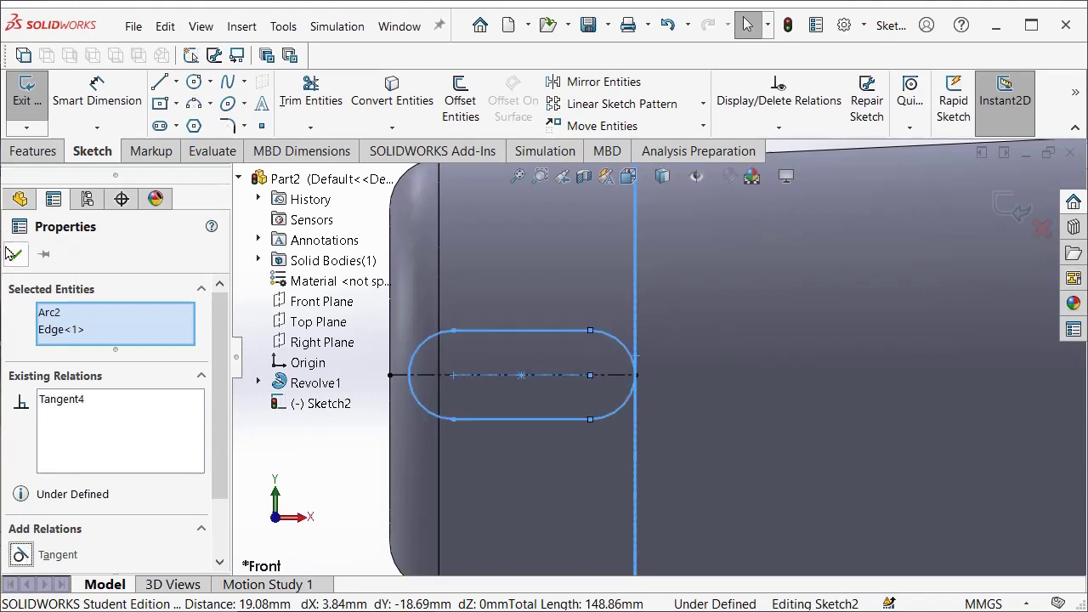
left_click(13, 253)
left_click_drag(454, 377, 390, 375)
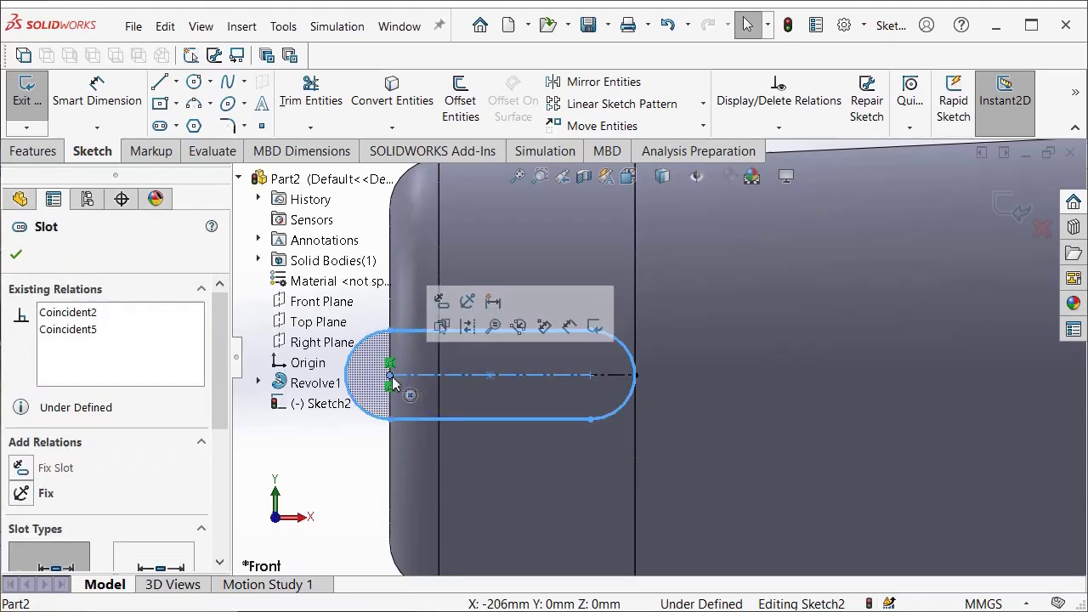
Dimension the slot's straight length between its two arc centres, accepting the drawn value
left_click(109, 120)
left_click(511, 332)
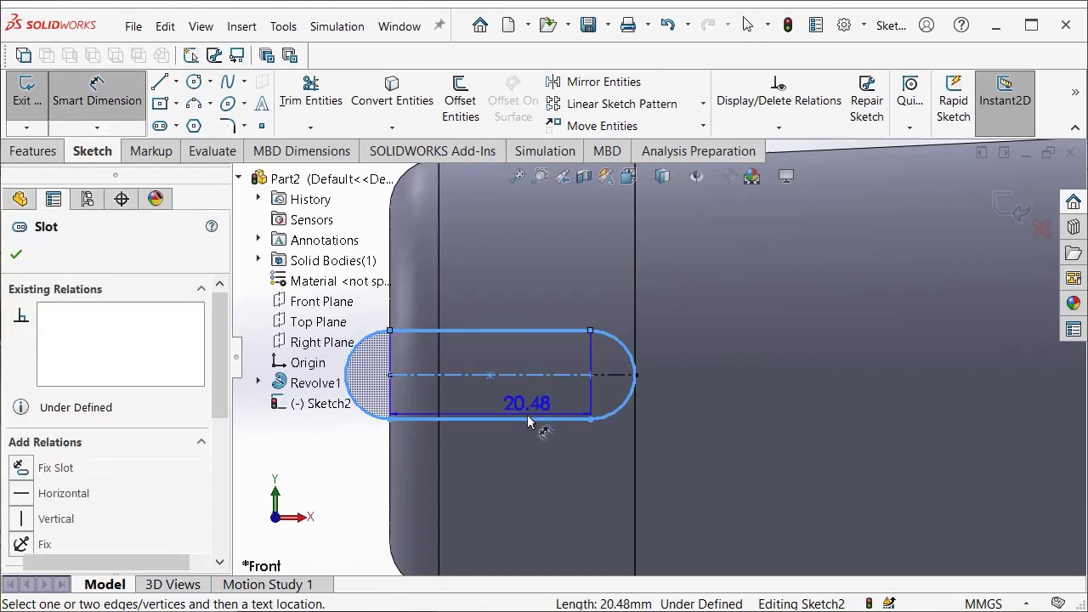
left_click(527, 423)
key("Return")
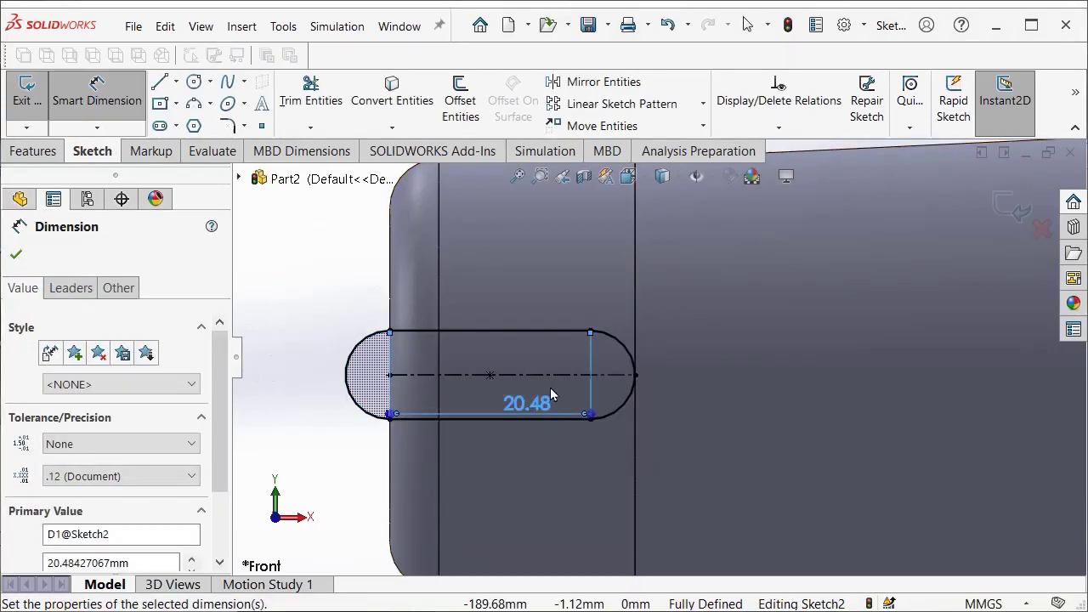
key("Escape")
Delete the dimension on the slot's straight length
double_click(534, 406)
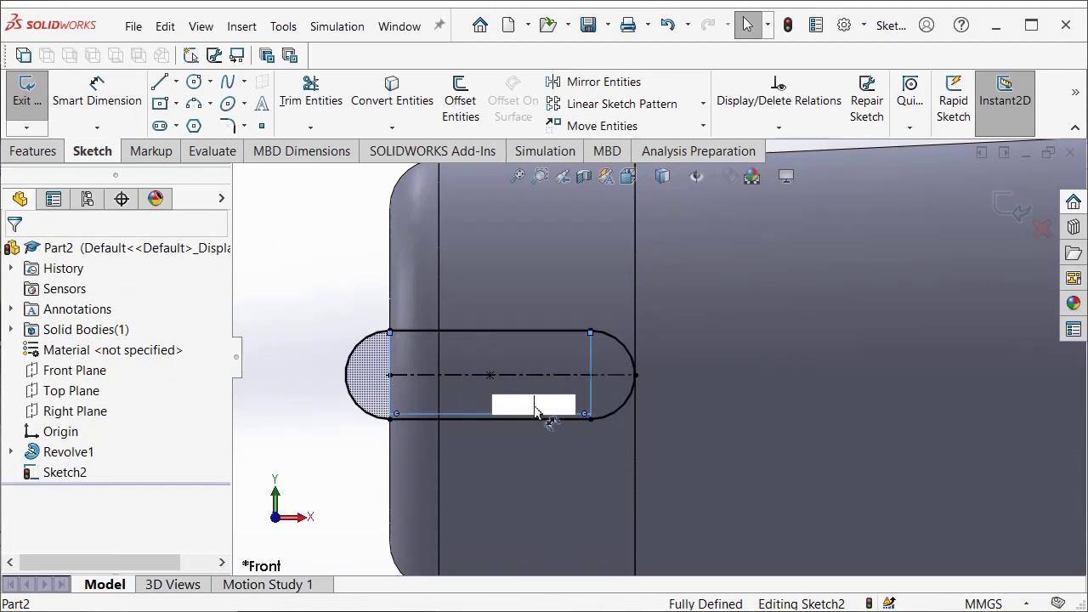
key("Escape")
left_click(554, 408)
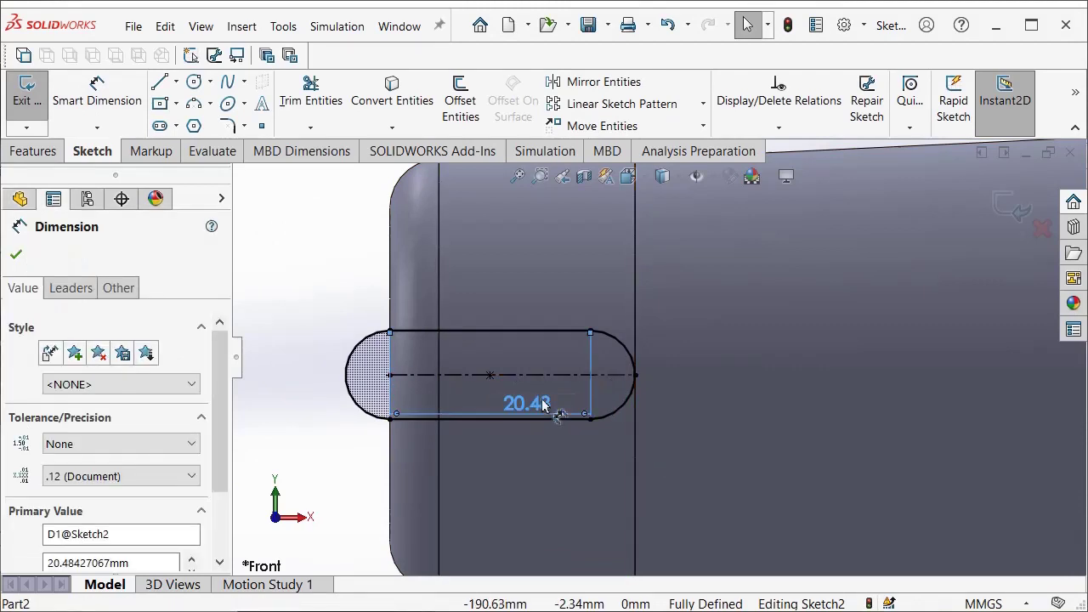
right_click(544, 406)
left_click(593, 605)
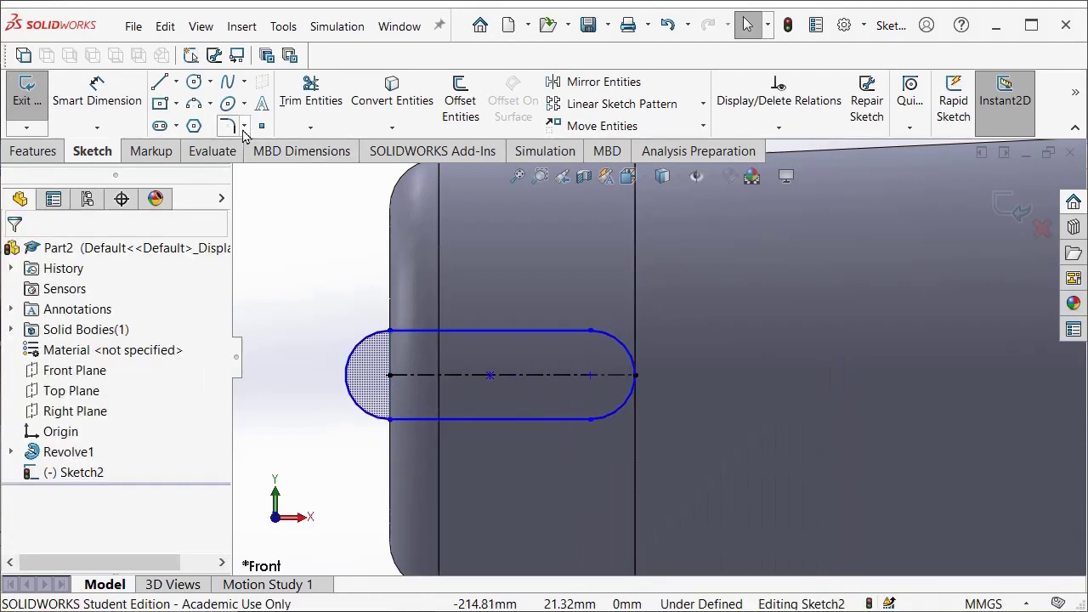
Dimension the radius of the slot's right-hand arc and set it to 4 mm
left_click(97, 95)
left_click(628, 350)
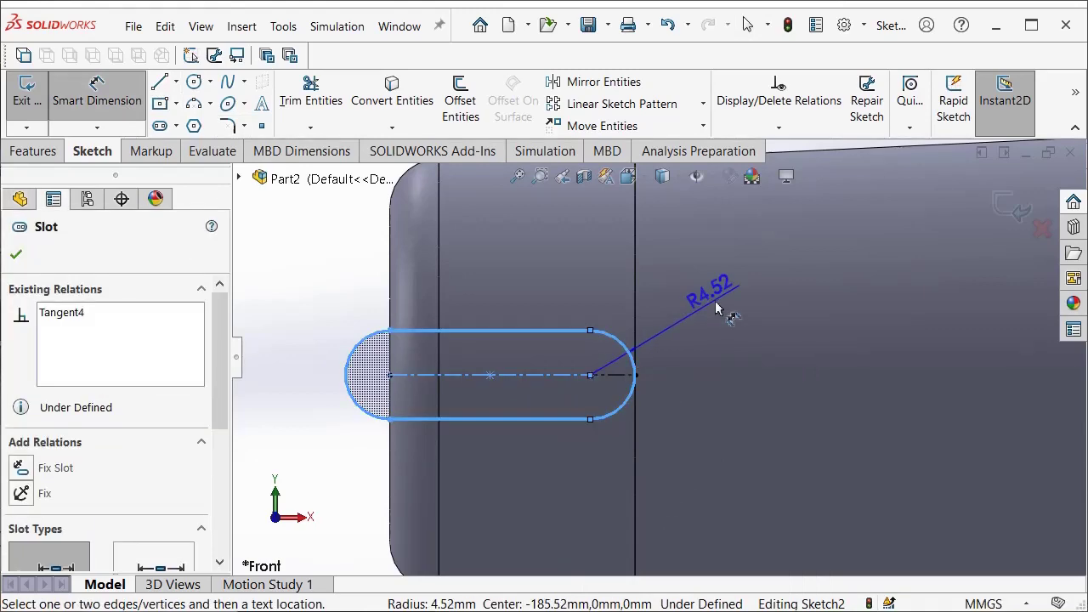
left_click(713, 296)
type("4")
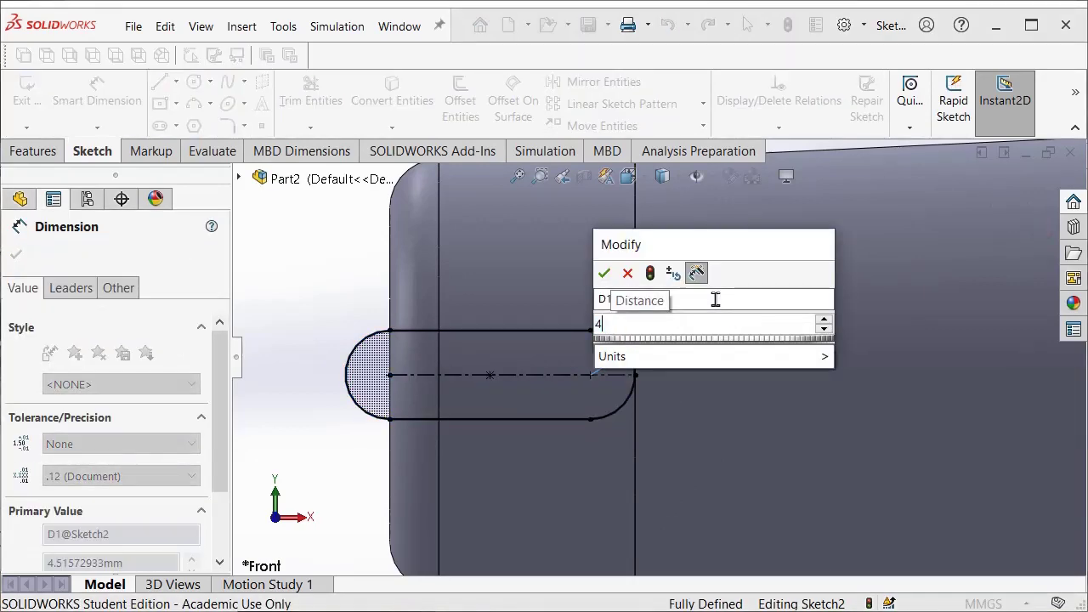
key("Return")
Start an extruded cut from the slot sketch using Through All, with Direction 2 enabled as Through All
scroll(634, 399, "down", 1)
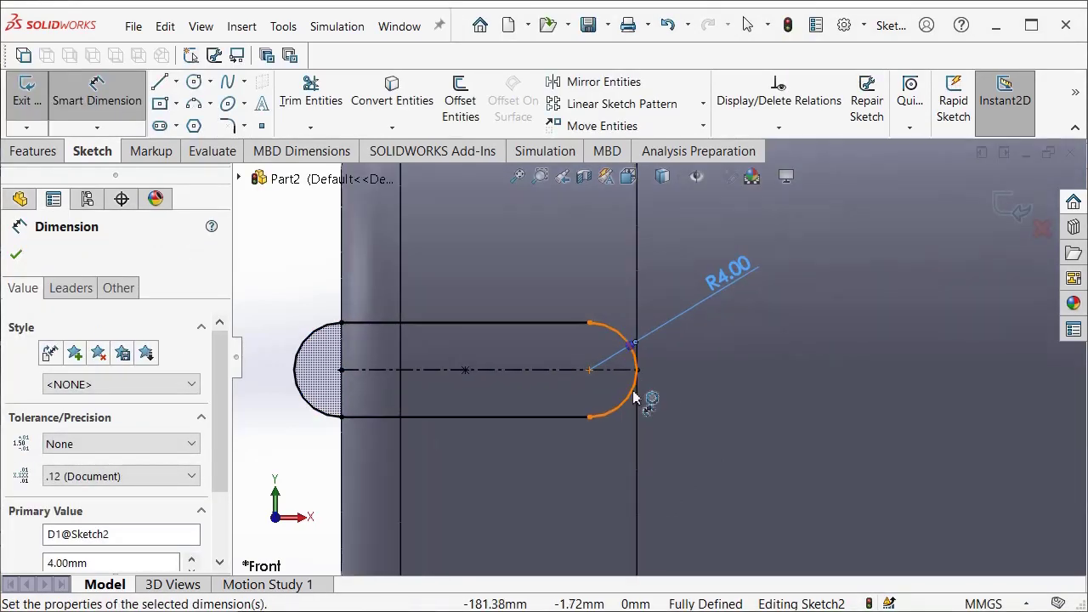
scroll(635, 400, "up", 3)
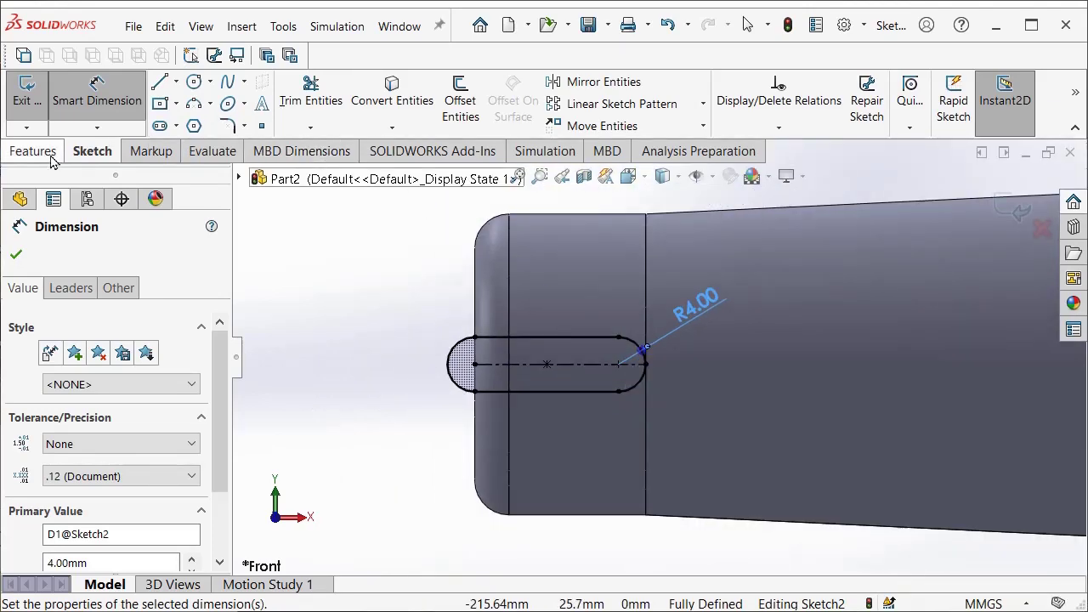
left_click(34, 152)
left_click(293, 108)
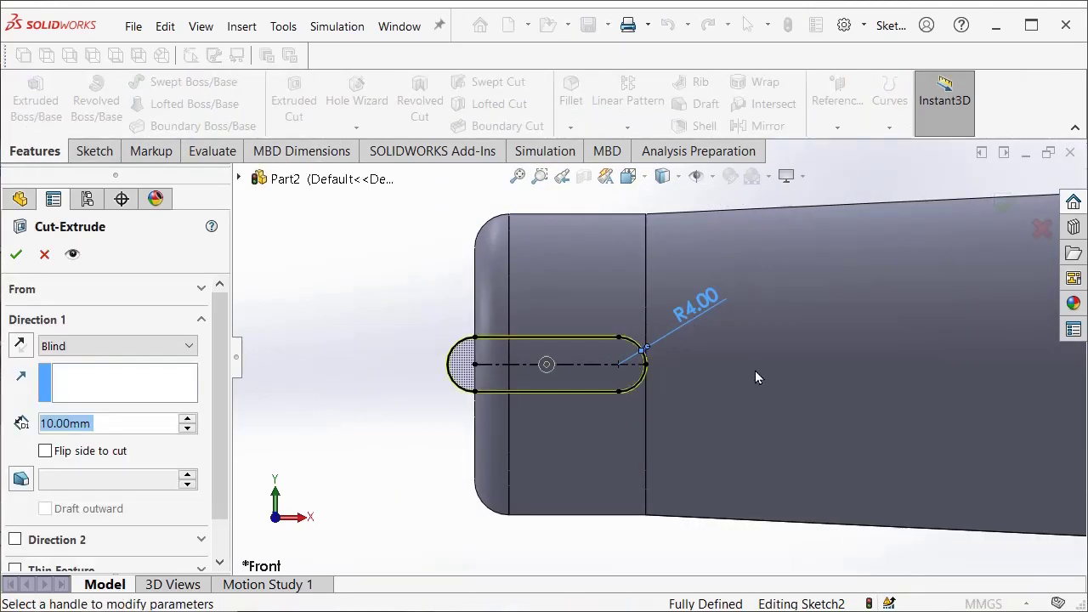
scroll(746, 434, "up", 2)
middle_click_drag(748, 442, 757, 392)
scroll(737, 332, "down", 2)
scroll(736, 332, "down", 1)
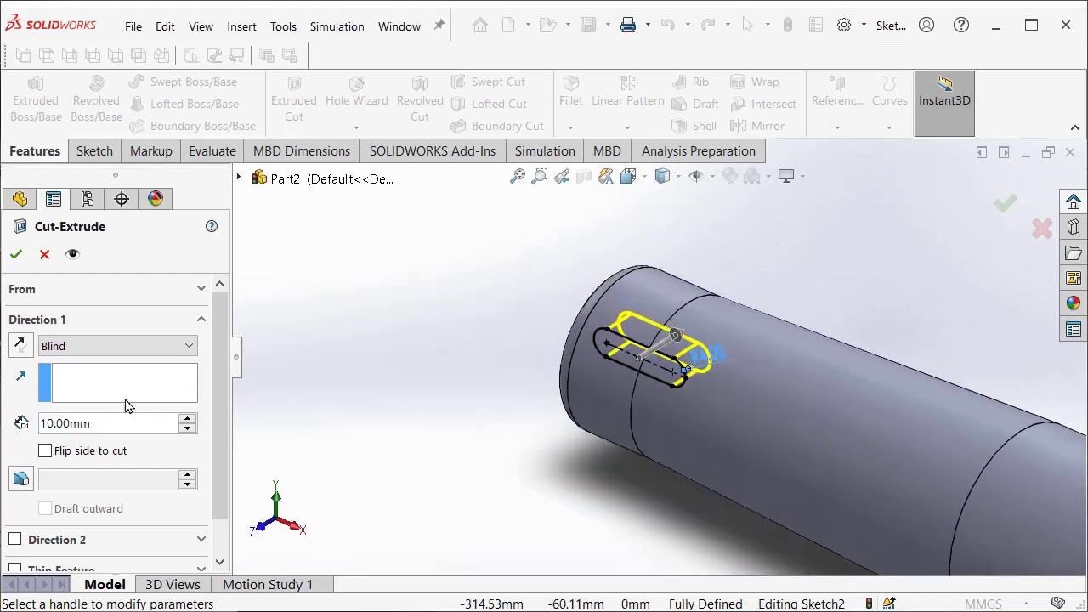
left_click(136, 347)
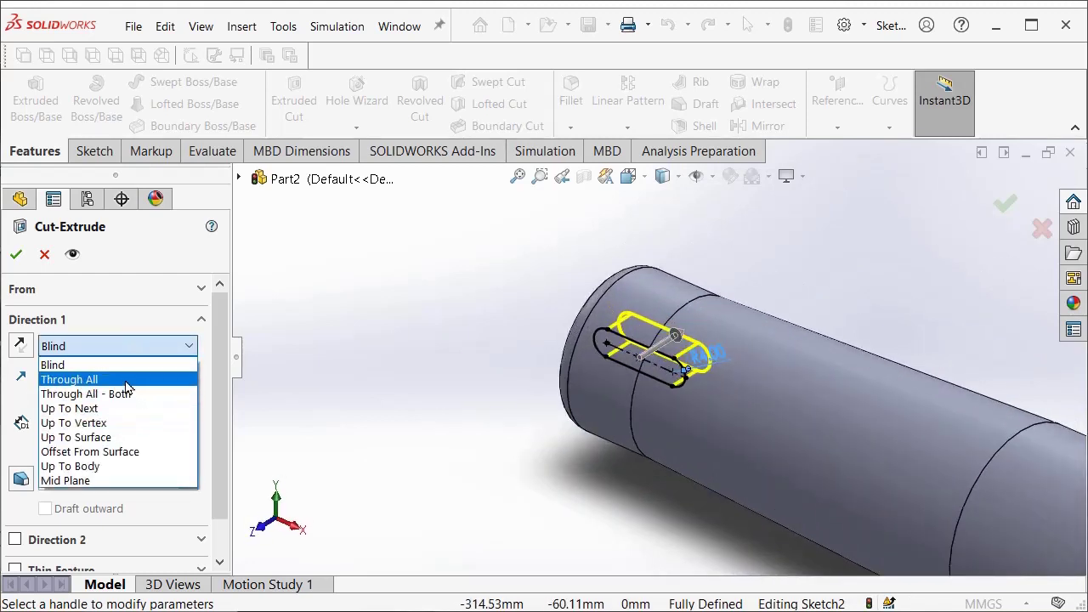
left_click(128, 379)
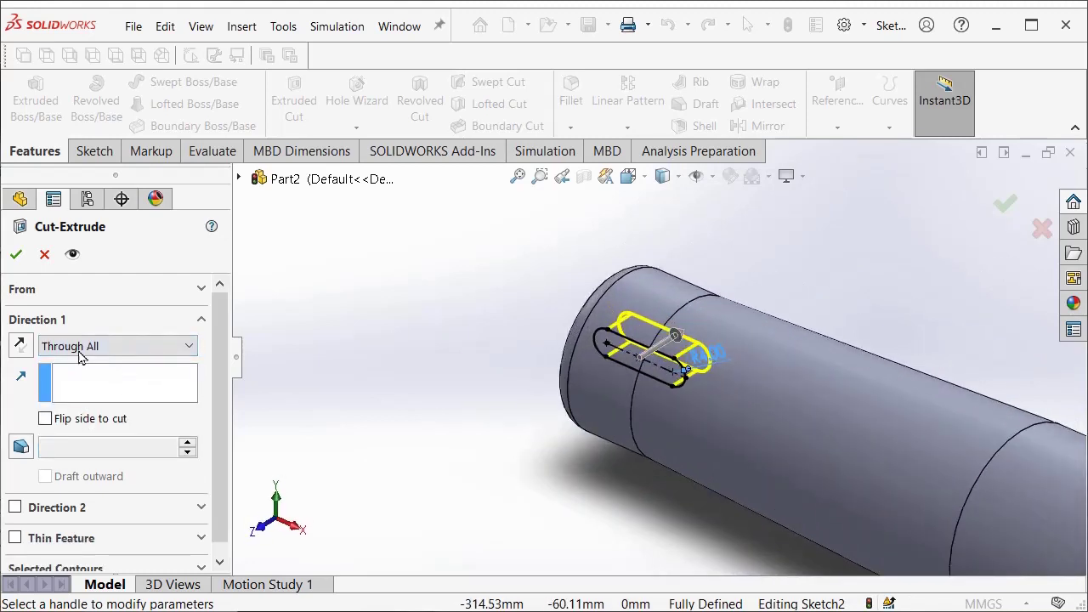
left_click(15, 508)
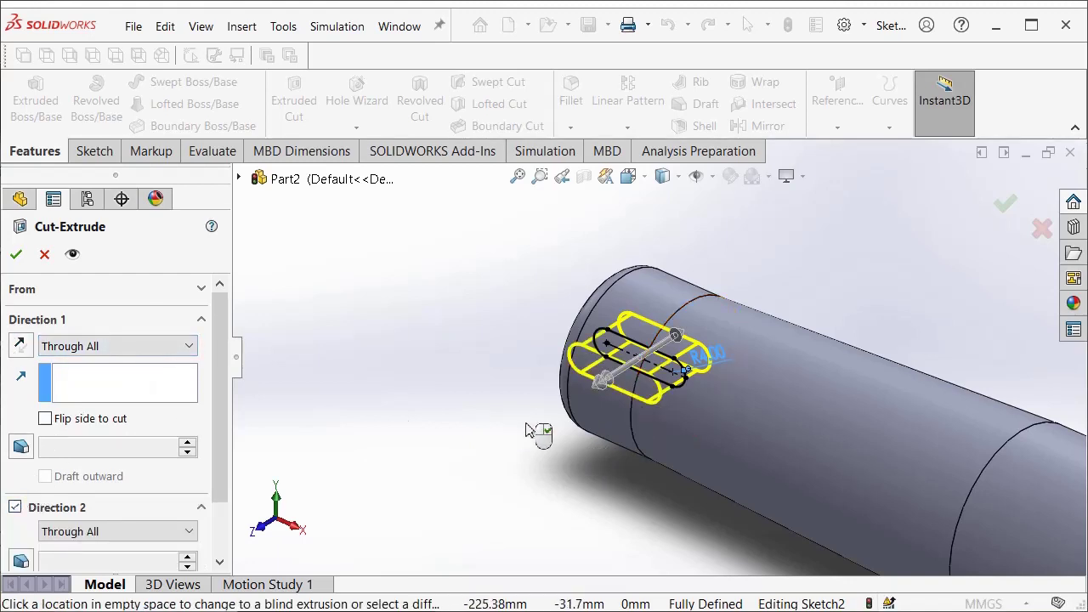
Try the Through All - Both end condition for the cut's first direction, returning it to Through All
left_click(166, 348)
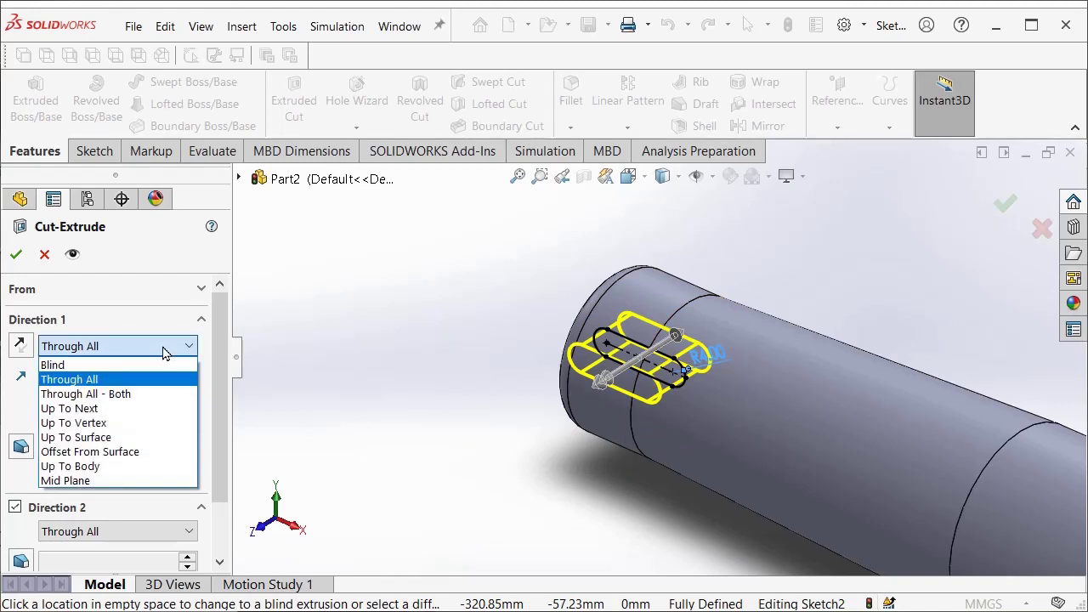
left_click(132, 394)
left_click(133, 355)
left_click(128, 380)
middle_click_drag(646, 399, 426, 503)
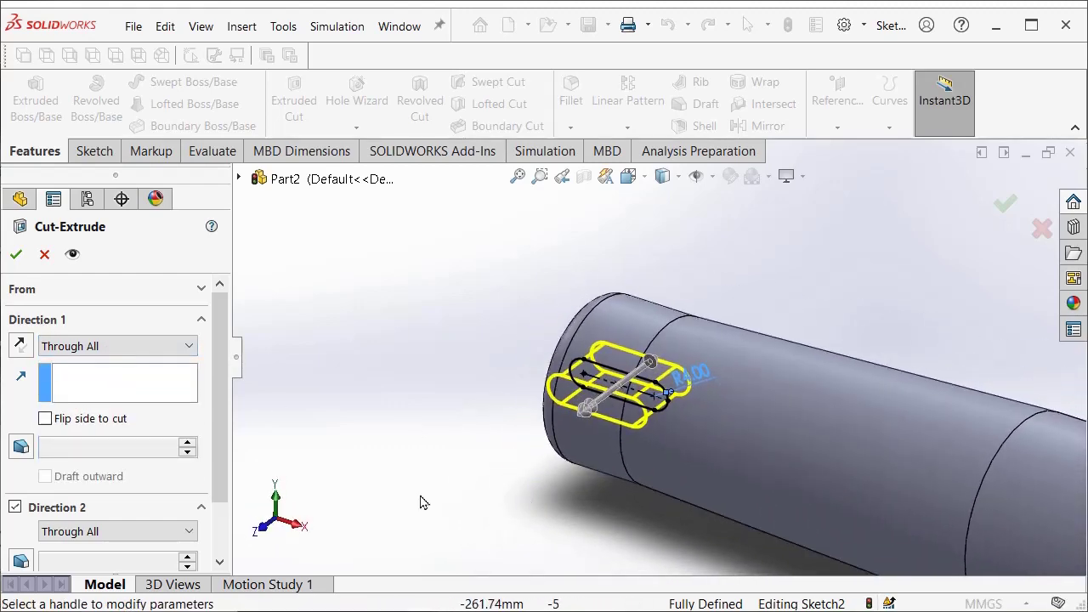
scroll(156, 504, "down", 2)
scroll(155, 503, "up", 2)
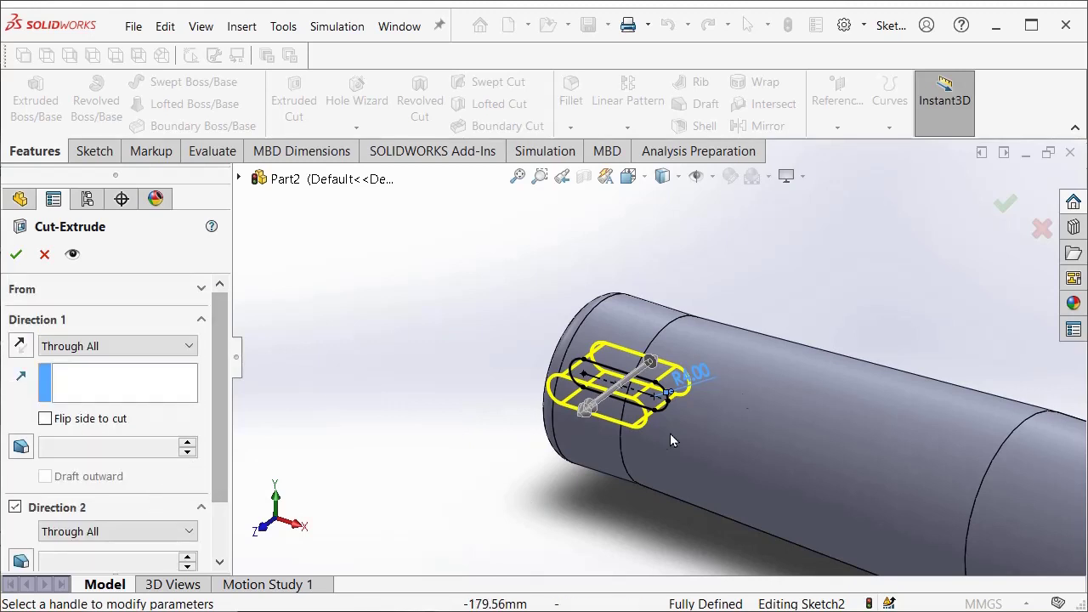
Make the slot cut blind both ways, about 59 mm in Direction 1 and 46 mm in Direction 2, and accept it
left_click(170, 347)
left_click(162, 364)
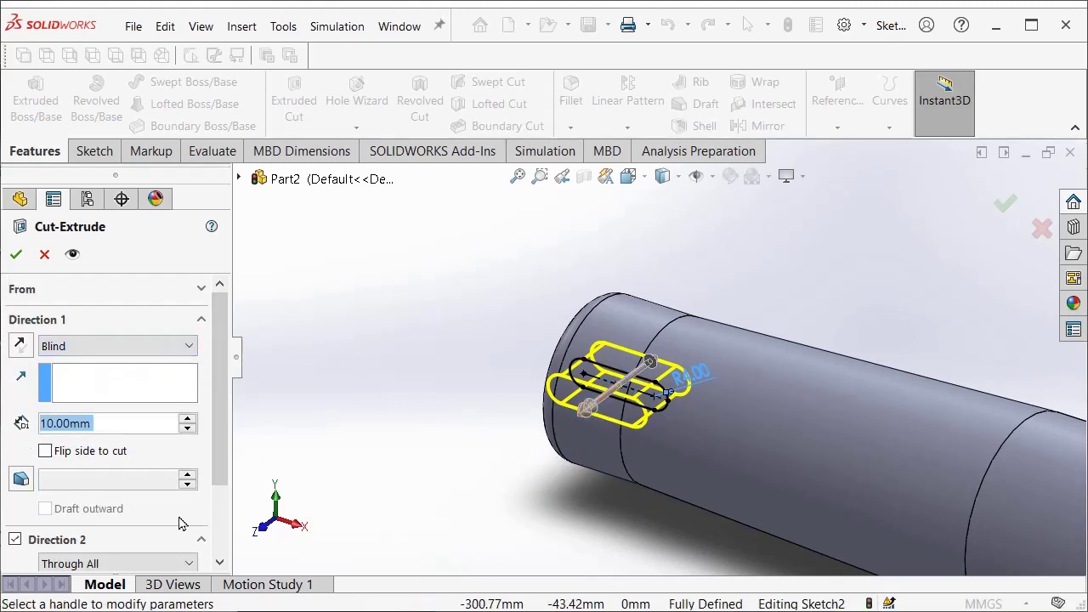
scroll(178, 523, "down", 2)
left_click(136, 484)
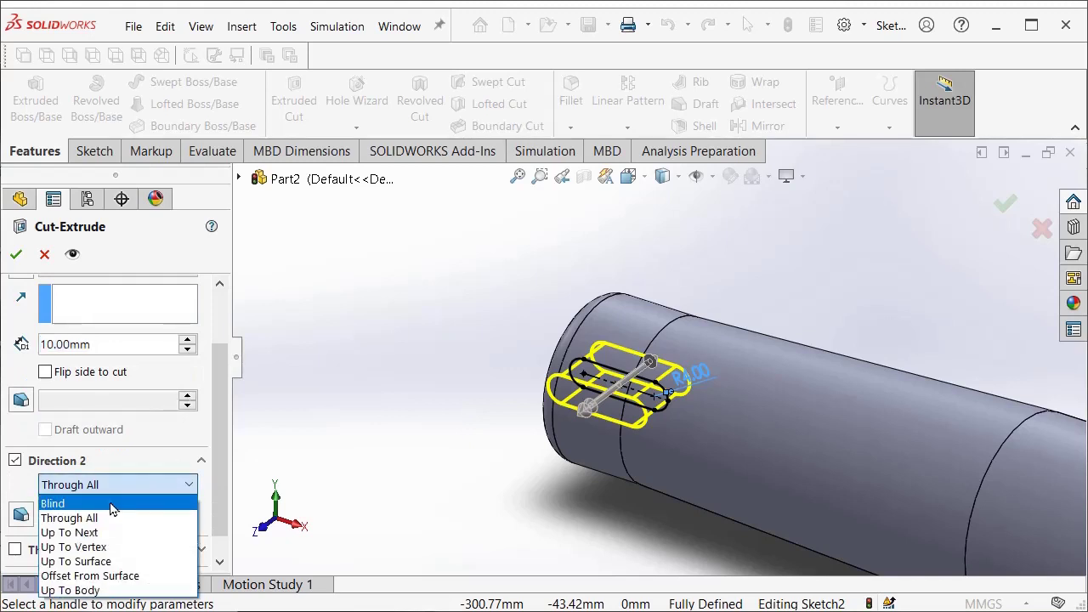
left_click(110, 503)
left_click_drag(576, 414, 508, 466)
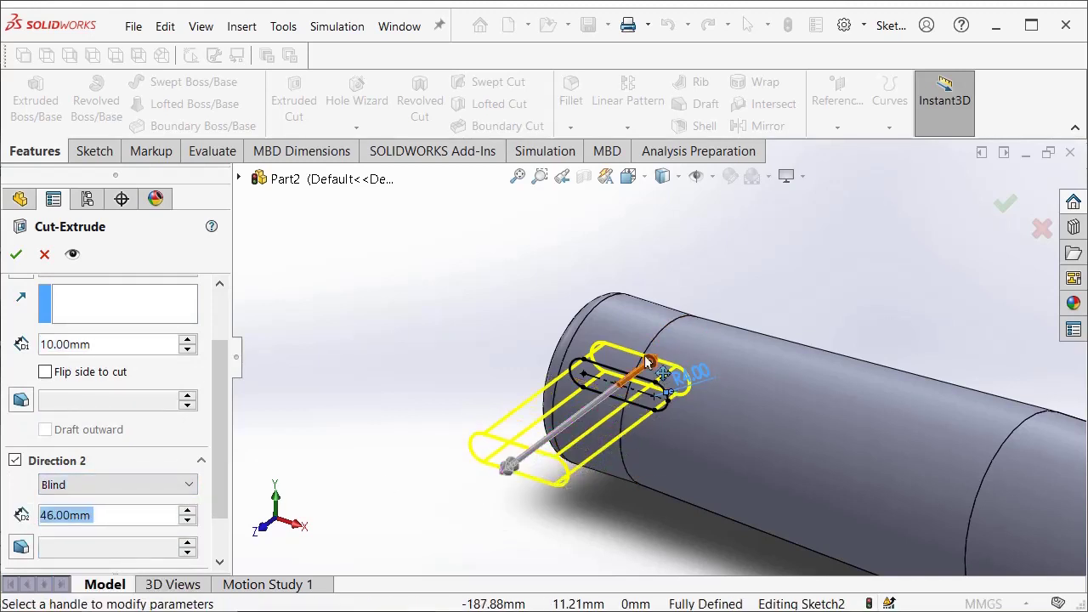
left_click_drag(650, 362, 747, 274)
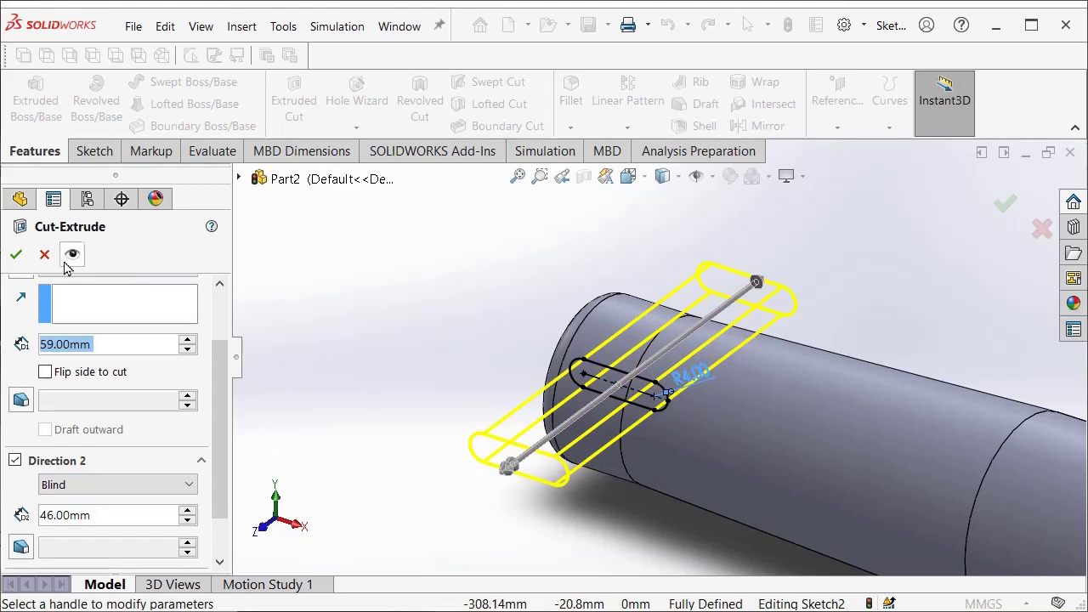
left_click(16, 254)
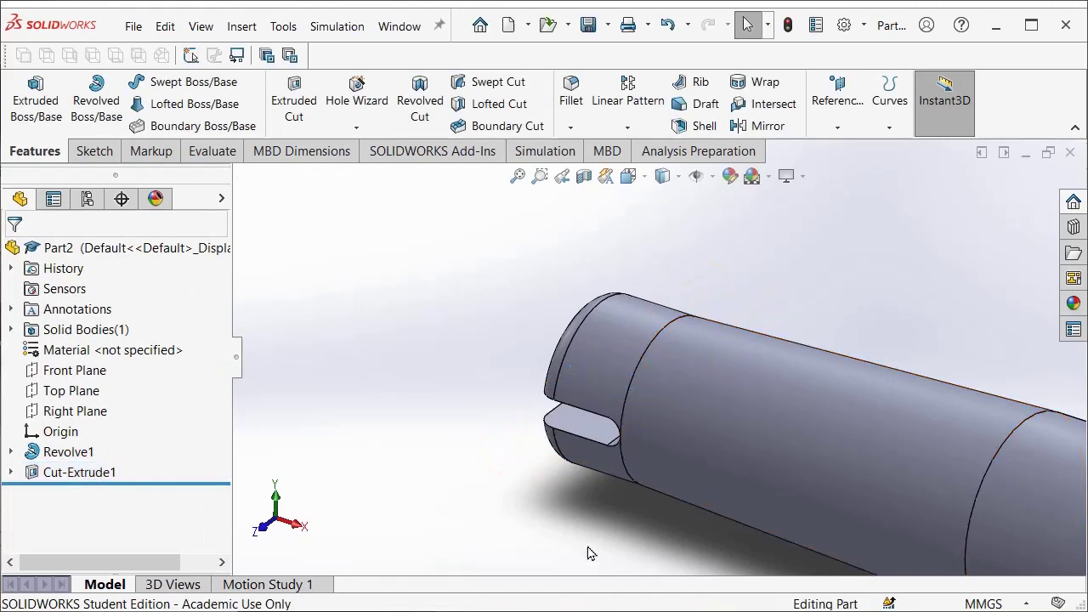
Start a new sketch on the Top Plane
middle_click_drag(606, 538, 753, 559)
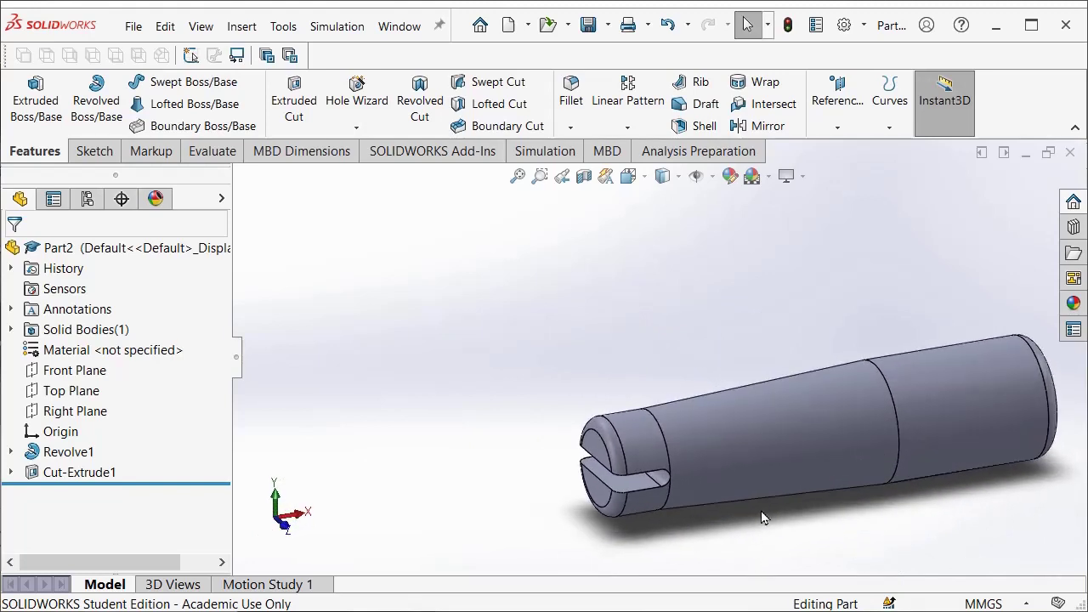
scroll(745, 520, "down", 3)
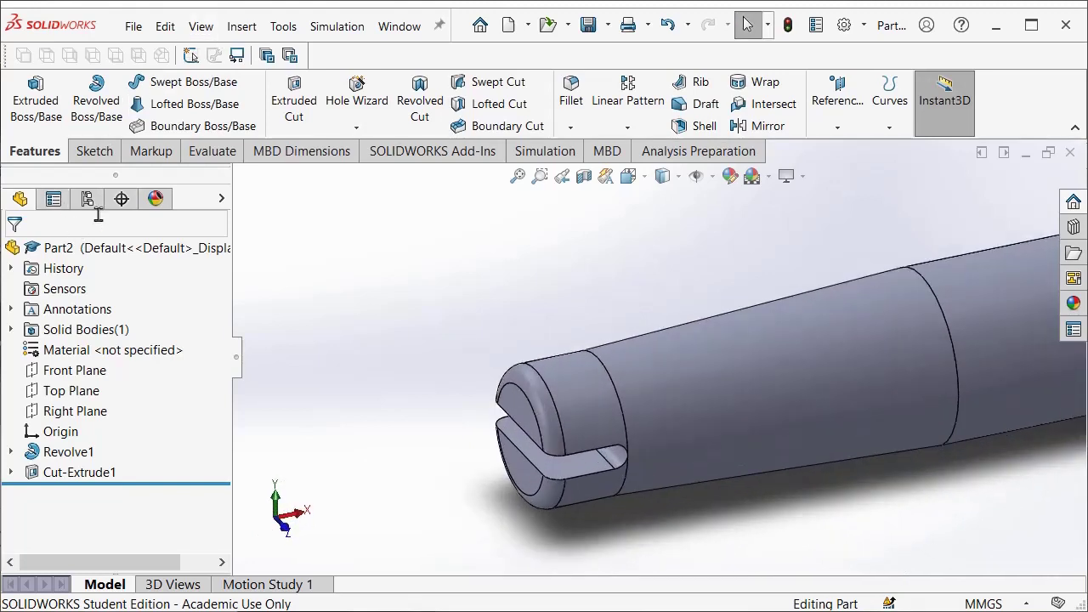
left_click(92, 151)
left_click(27, 91)
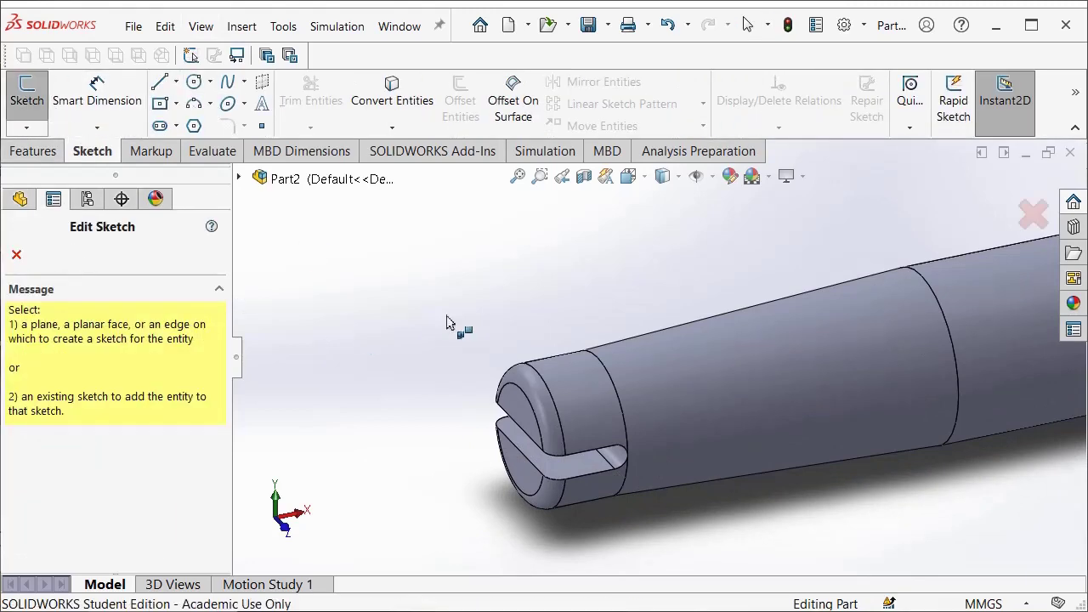
left_click(239, 178)
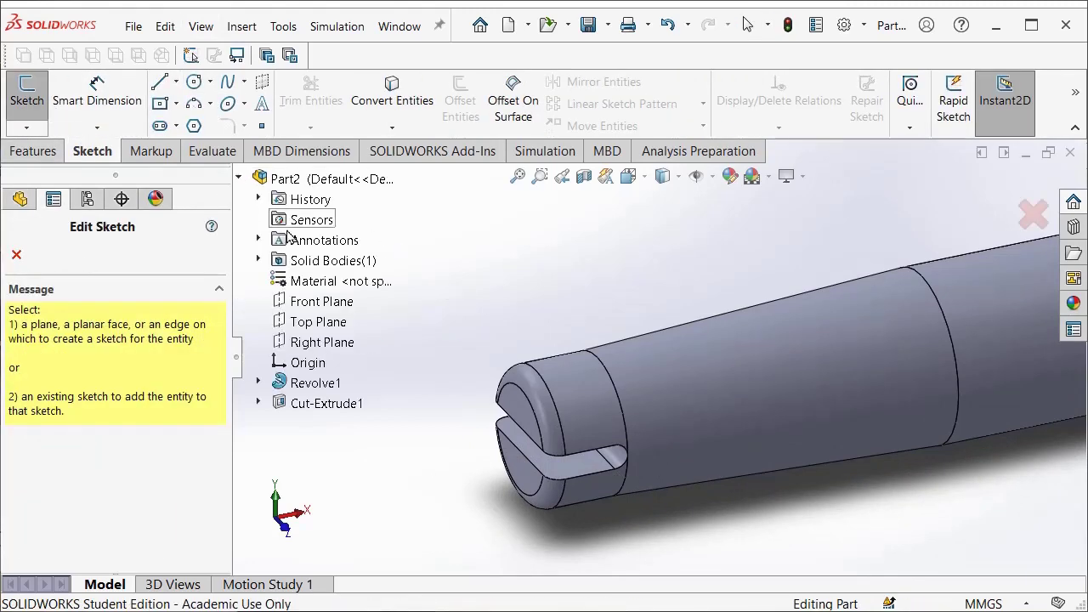
left_click(330, 341)
key("space")
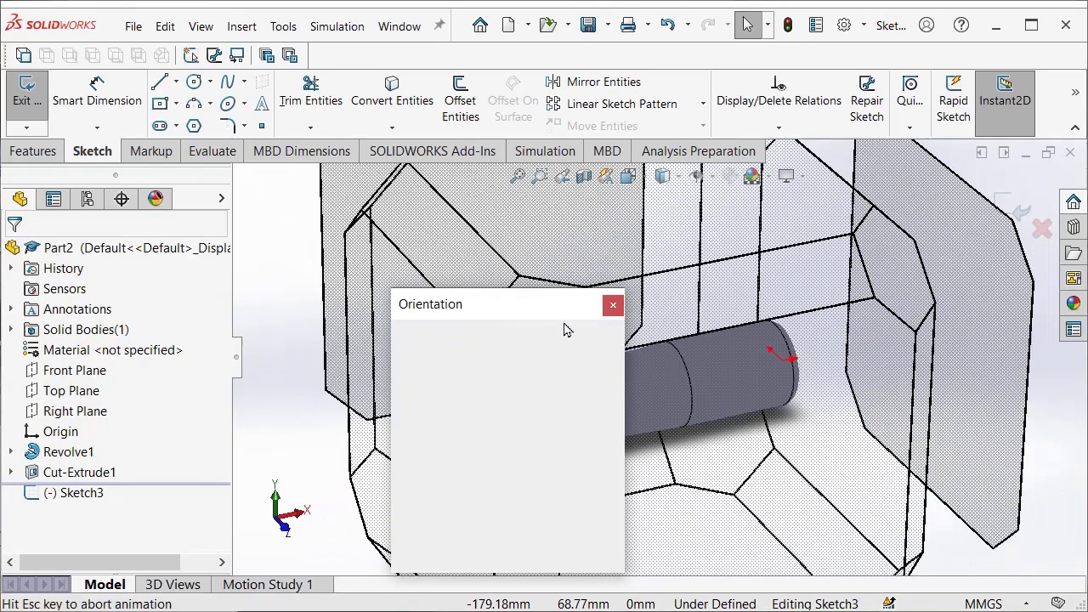
left_click(427, 361)
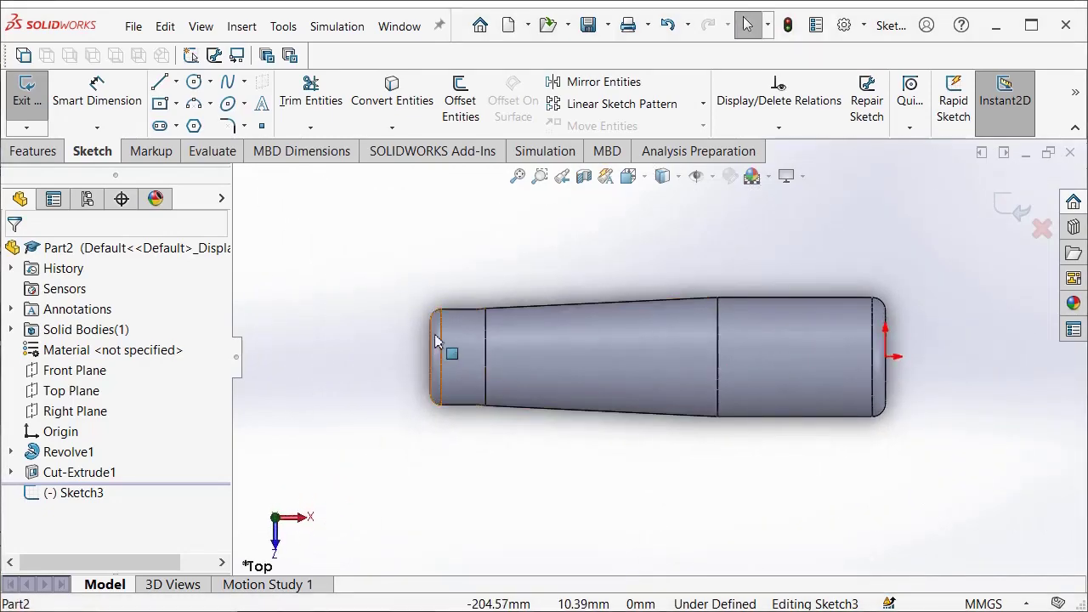
Sketch a horizontal centerline from the midpoint of the narrow end face to the starting edge of the taper
scroll(599, 393, "down", 5)
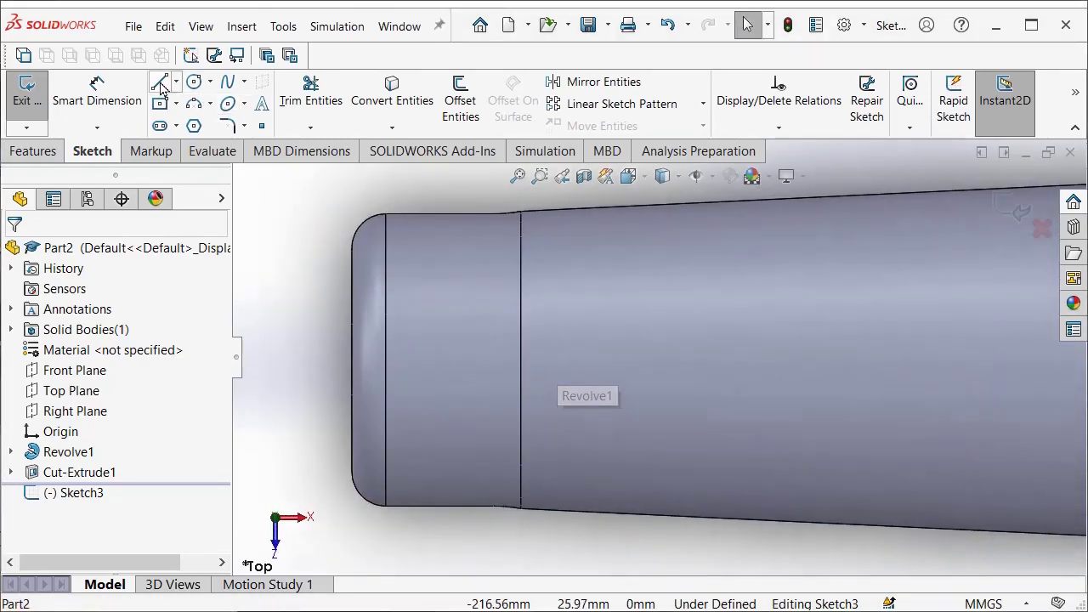
left_click(176, 82)
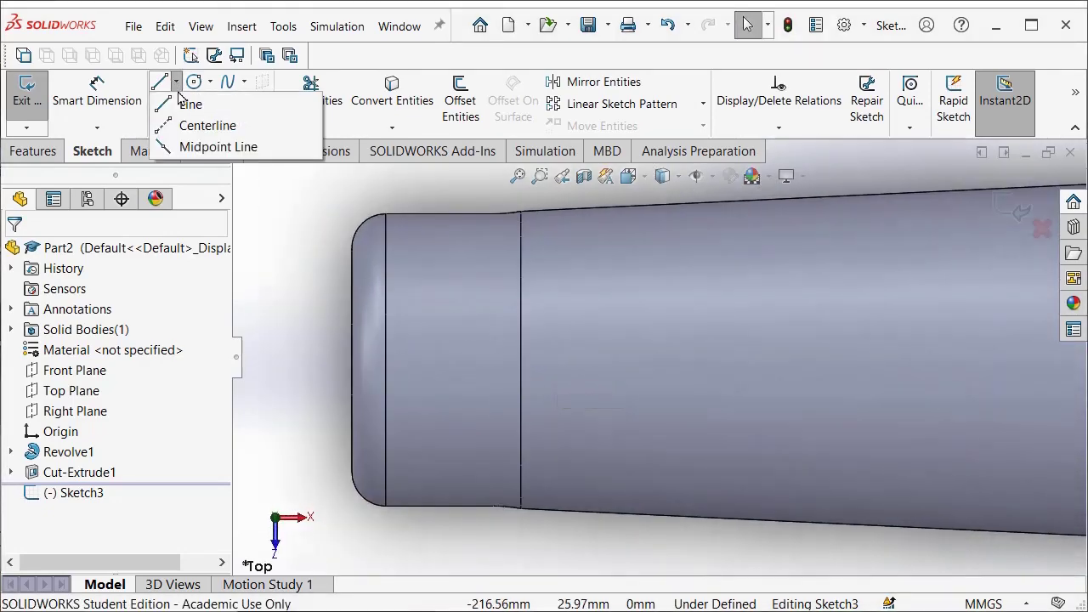
left_click(208, 122)
middle_click_drag(353, 353, 459, 364, "ctrl")
left_click(459, 364)
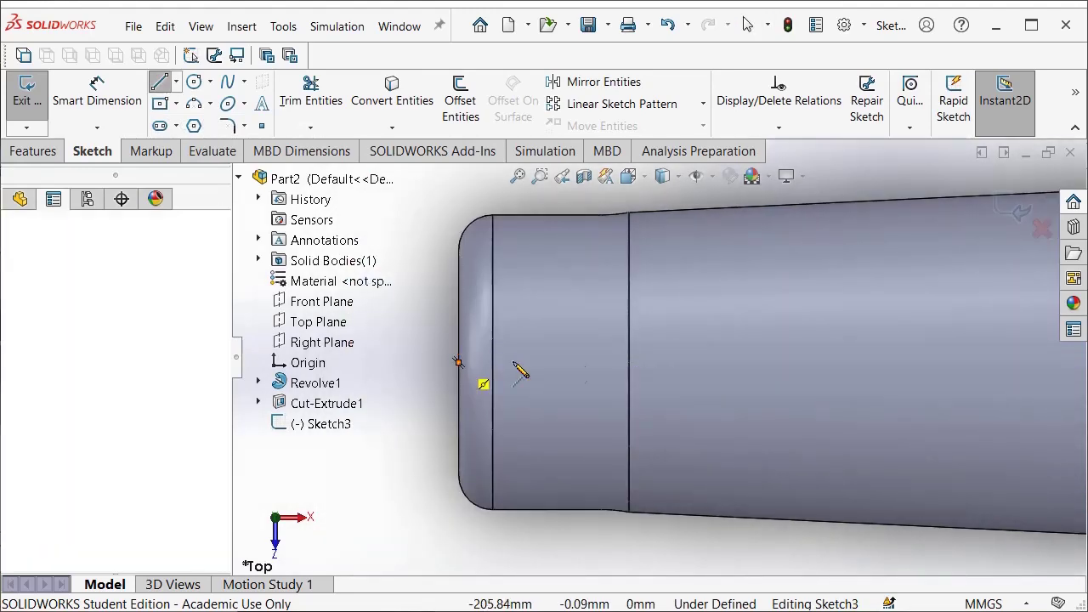
left_click(629, 362)
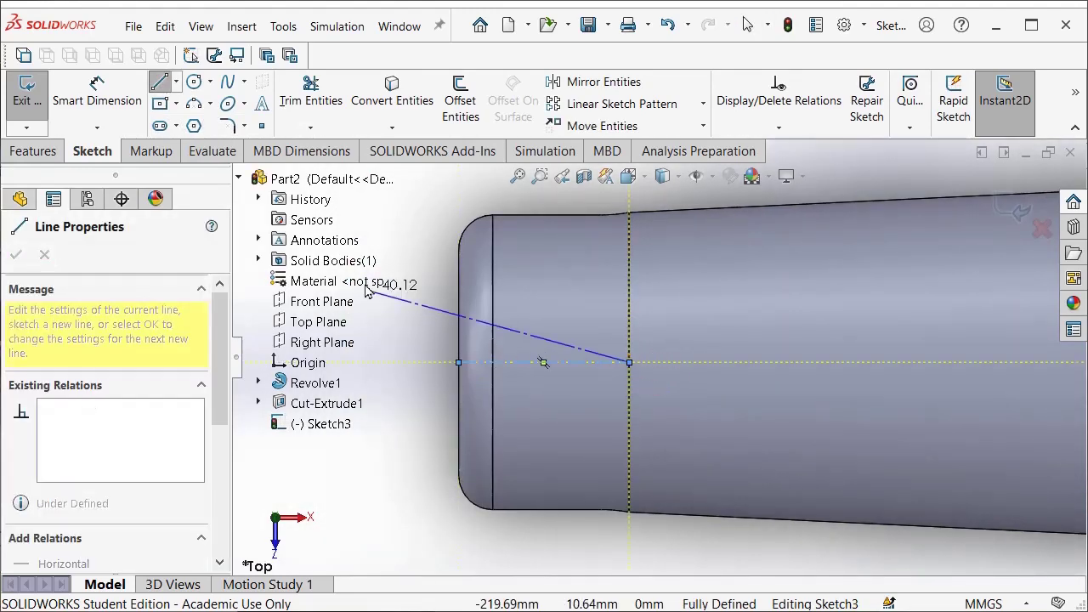
Sketch a straight slot along the centerline, lying between the narrow end face and the taper's starting edge
left_click(160, 126)
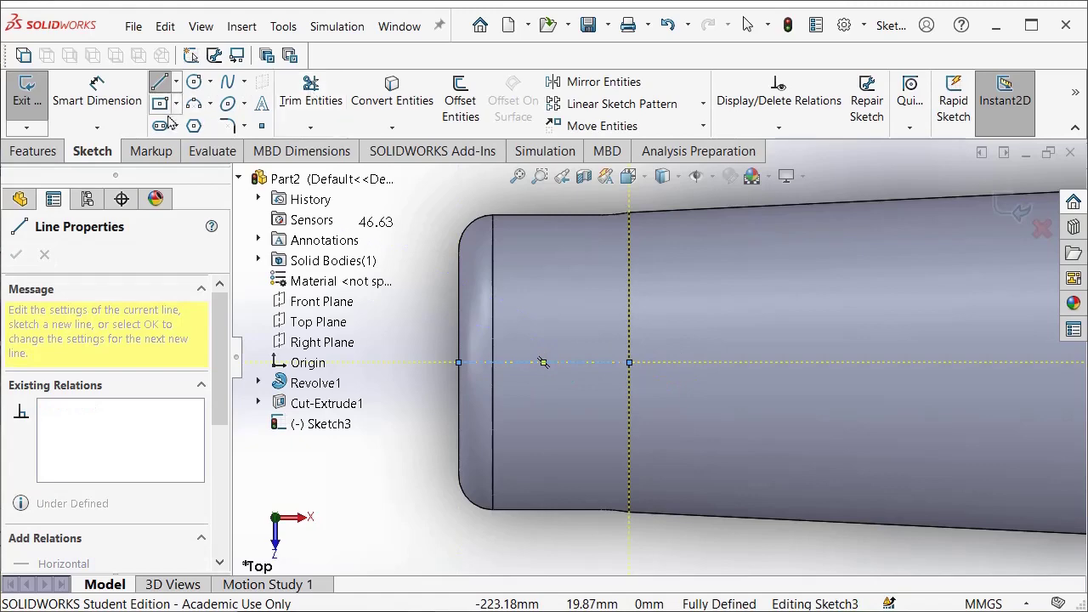
left_click(502, 363)
left_click(598, 363)
left_click(591, 382)
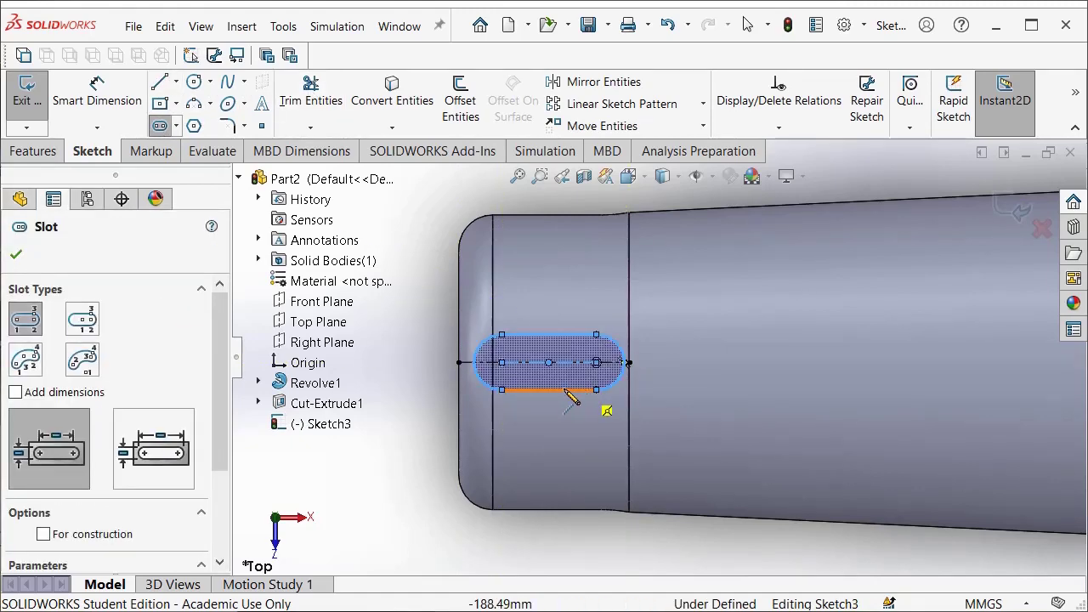
key("Escape")
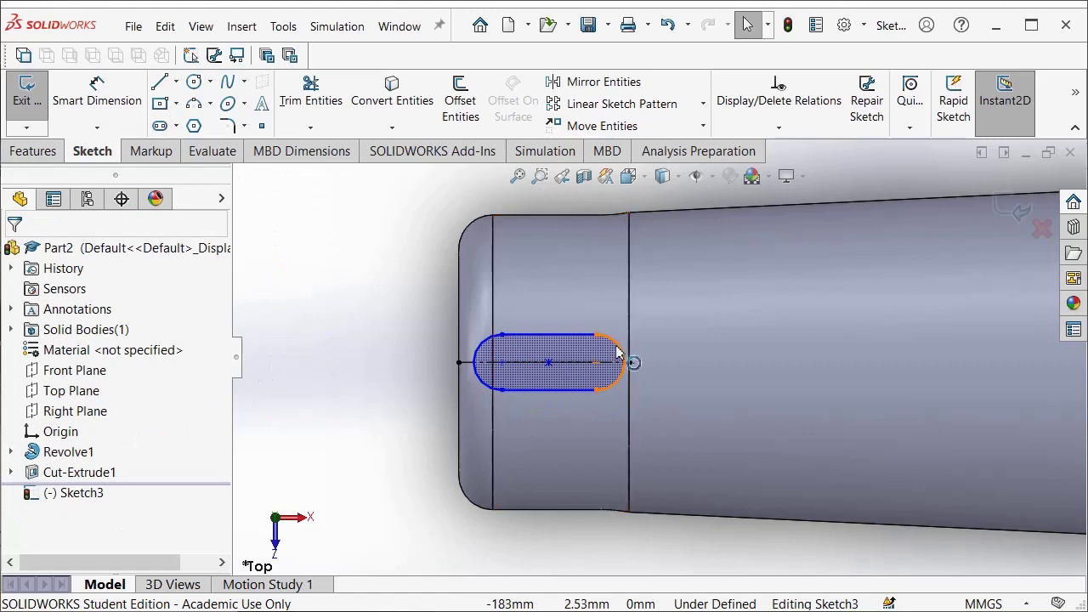
Make the new slot's right-hand arc tangent to the taper's starting edge
left_click(617, 353)
left_click(630, 361, "ctrl")
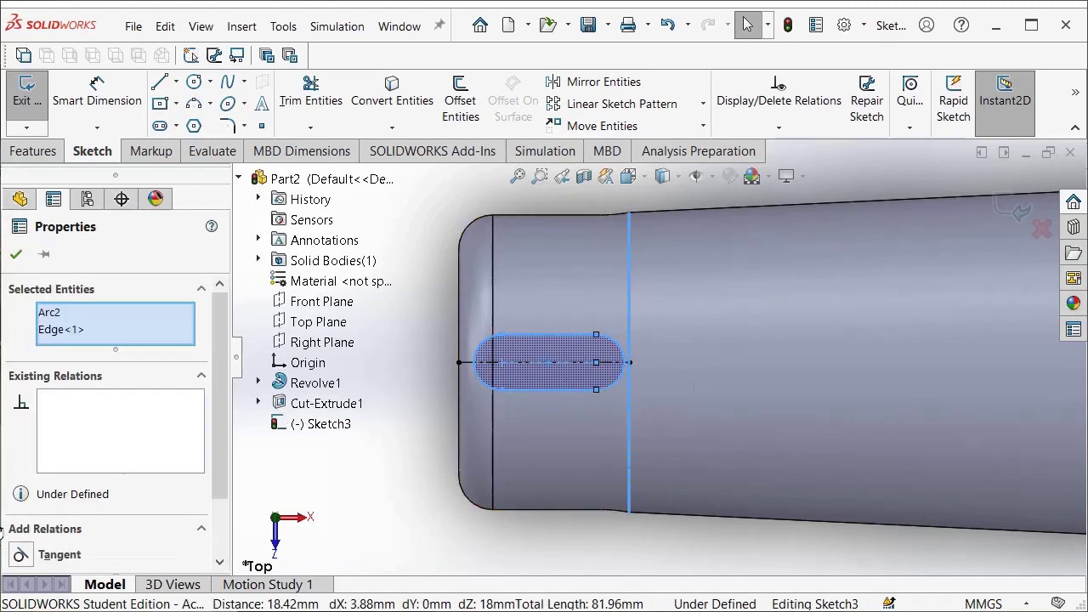
left_click(23, 555)
left_click(17, 255)
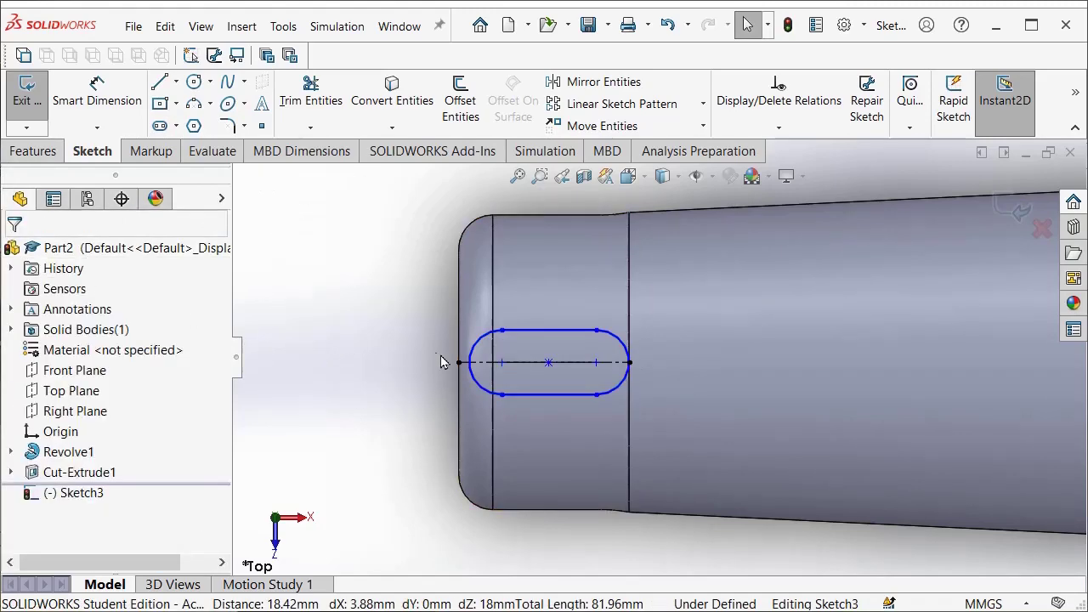
Place the slot's left arc centre on the midpoint of the narrow end face and set the slot's arc radius to 4 mm
left_click_drag(502, 364, 459, 364)
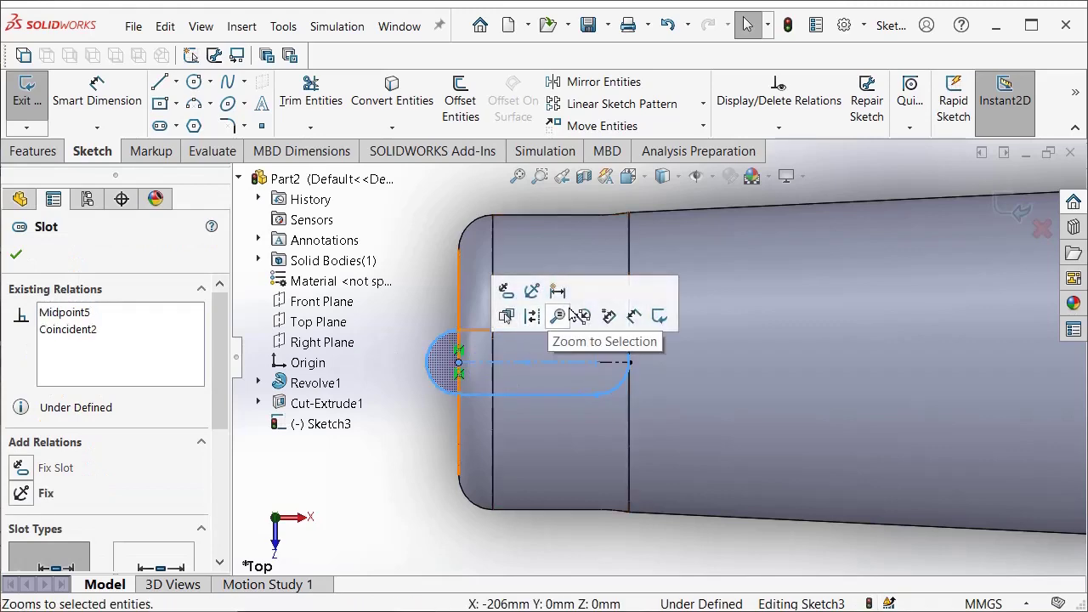
left_click(115, 89)
left_click(630, 353)
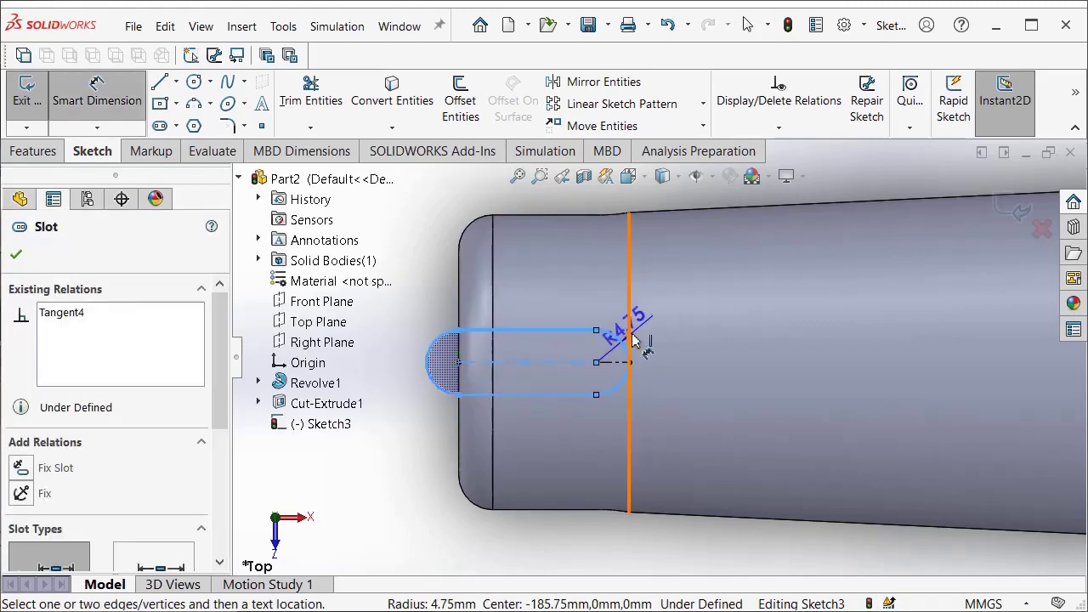
left_click(707, 295)
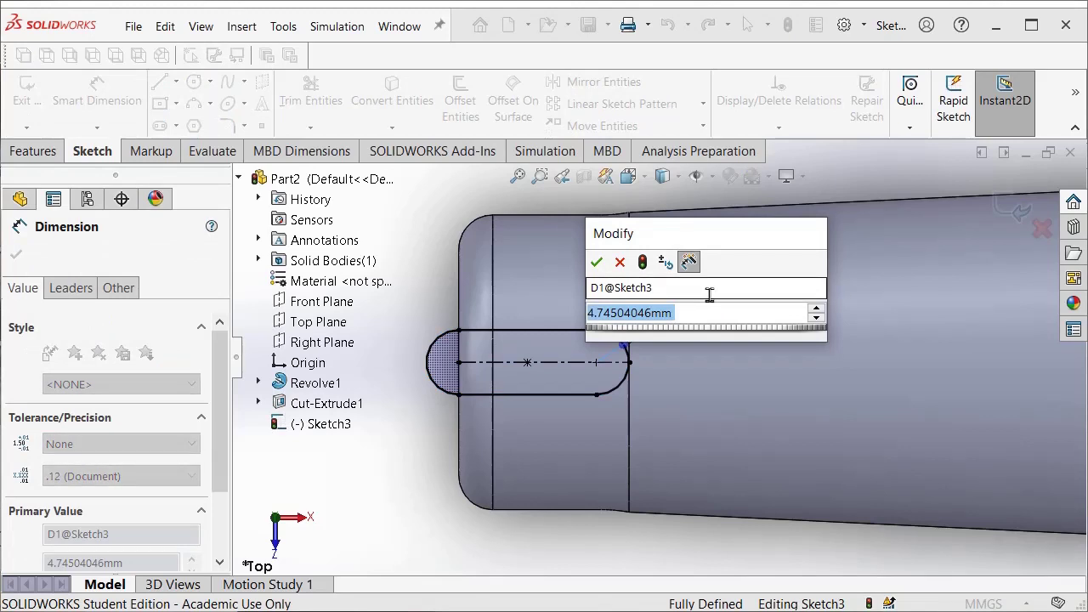
type("4")
left_click(592, 264)
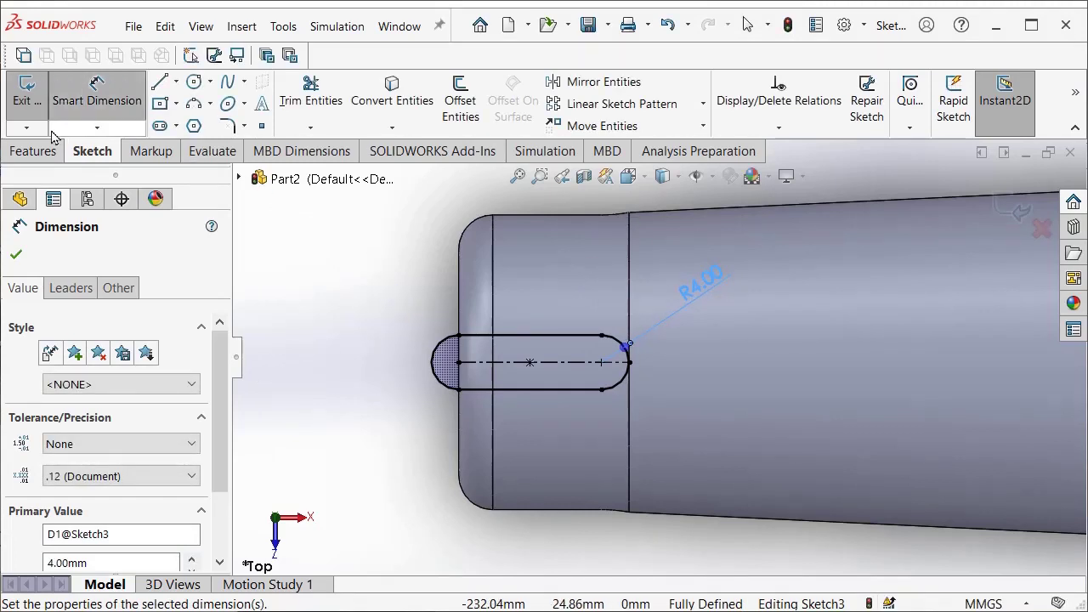
Cut the slot sketch through the narrow end with a 59 mm blind Extruded Cut and Direction 2 enabled
left_click(34, 151)
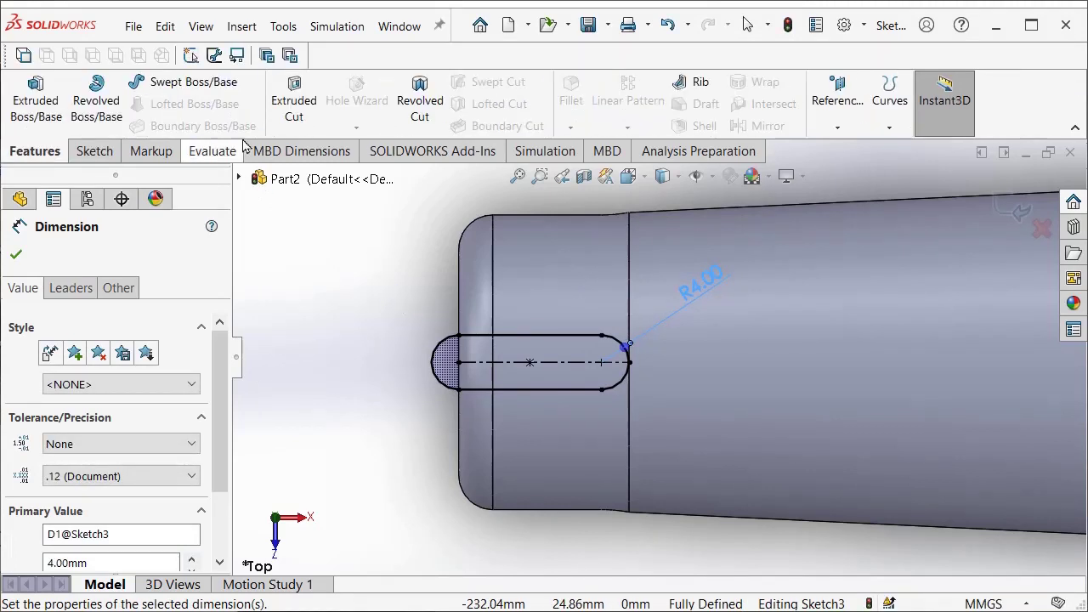
left_click(294, 102)
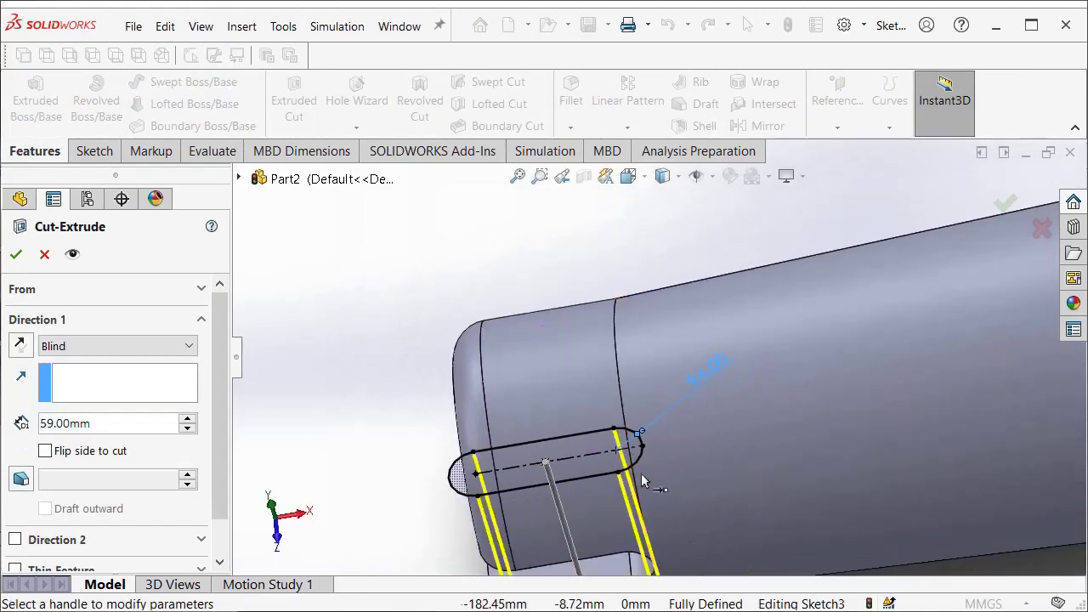
scroll(646, 489, "down", 3)
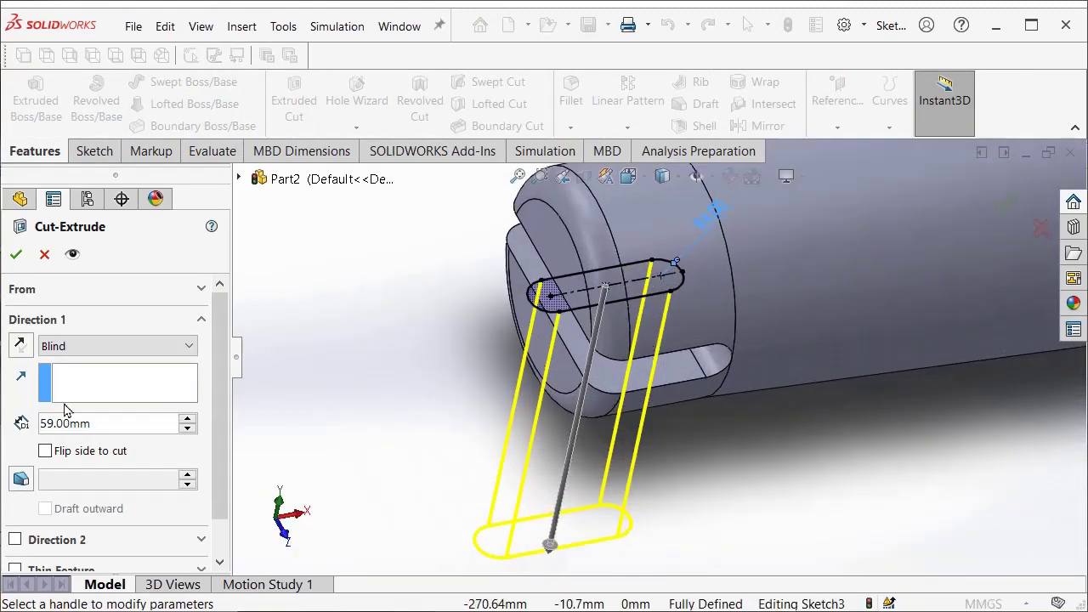
left_click(16, 541)
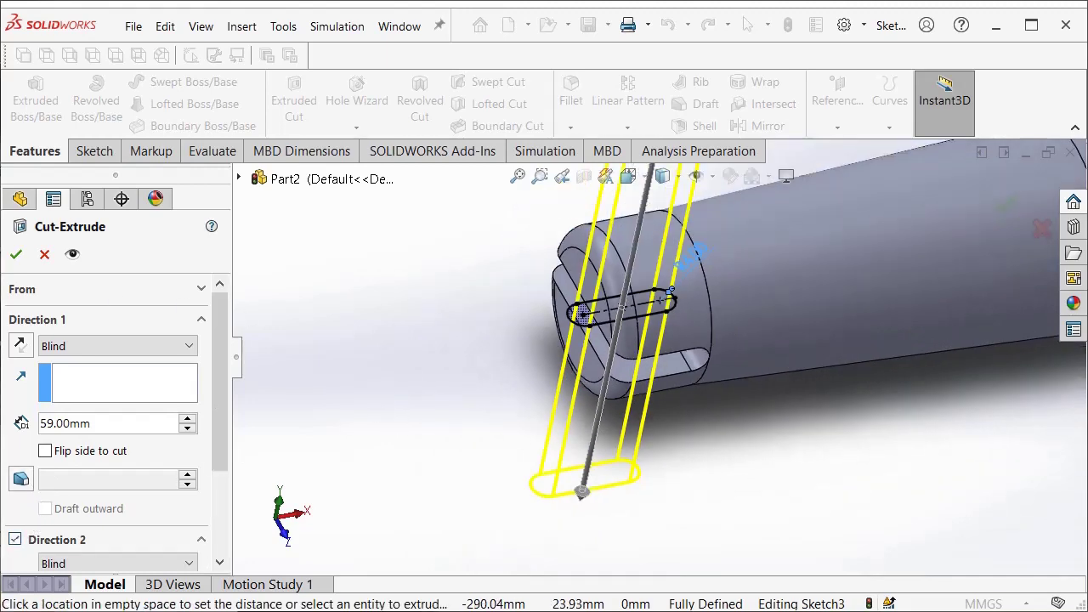
left_click(13, 256)
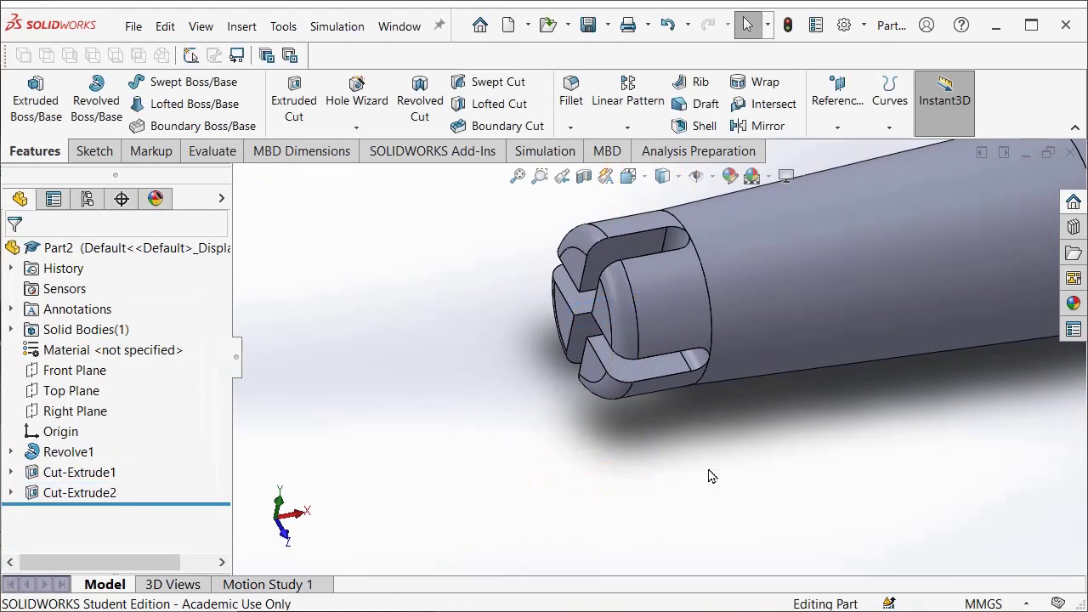
Examine the whole handle and its crossing end slots in rotated, top and front views
scroll(751, 441, "up", 3)
middle_click_drag(814, 401, 870, 365)
scroll(764, 406, "up", 3)
scroll(870, 365, "down", 5)
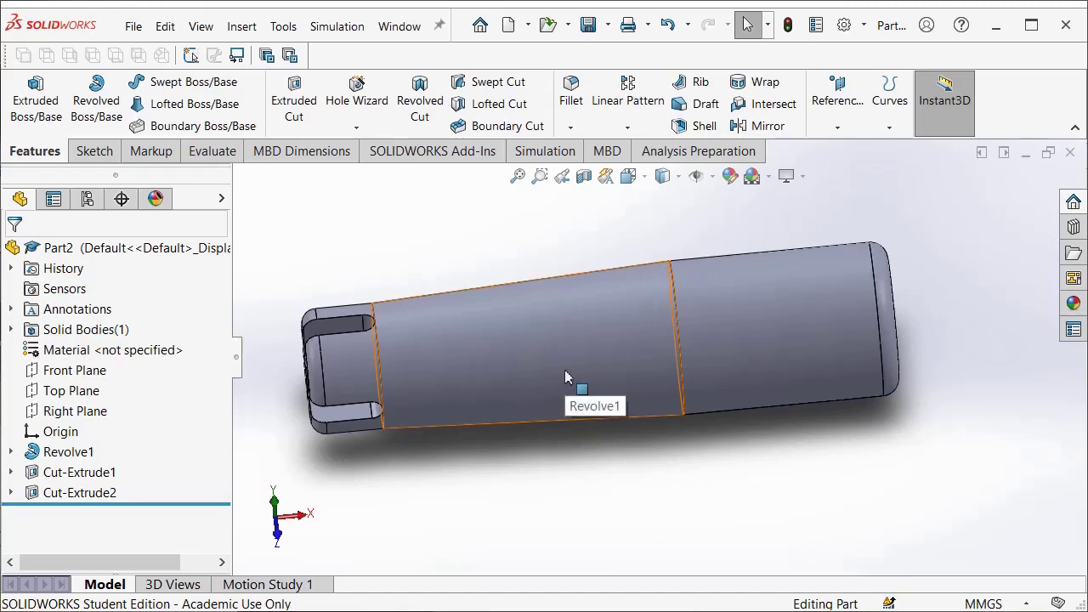
key("space")
left_click(421, 369)
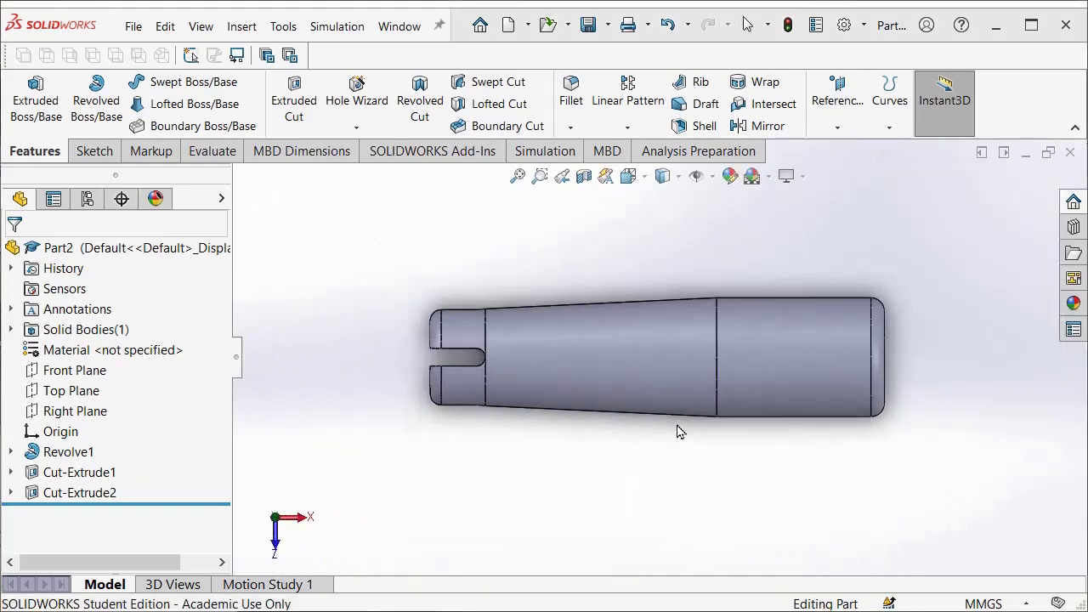
scroll(668, 341, "down", 1)
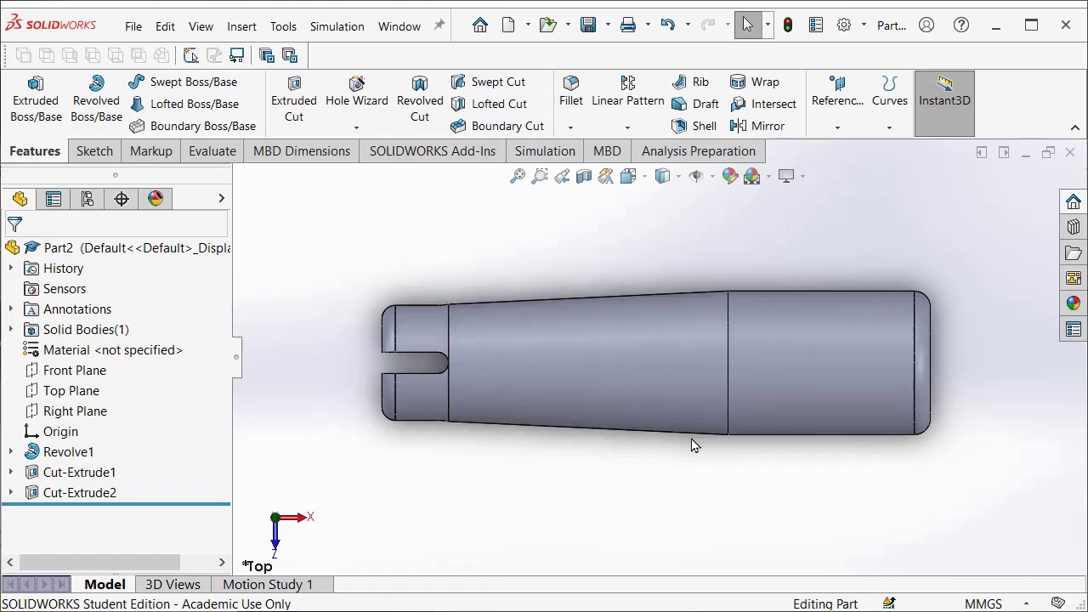
key("space")
left_click(432, 396)
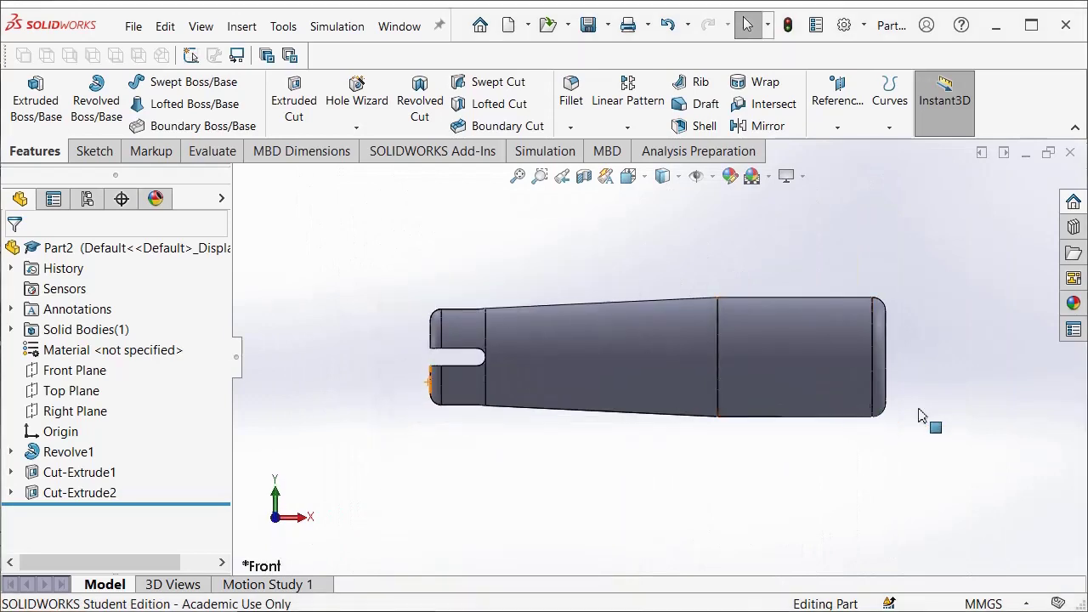
Start a new sketch on the Front Plane
left_click(92, 152)
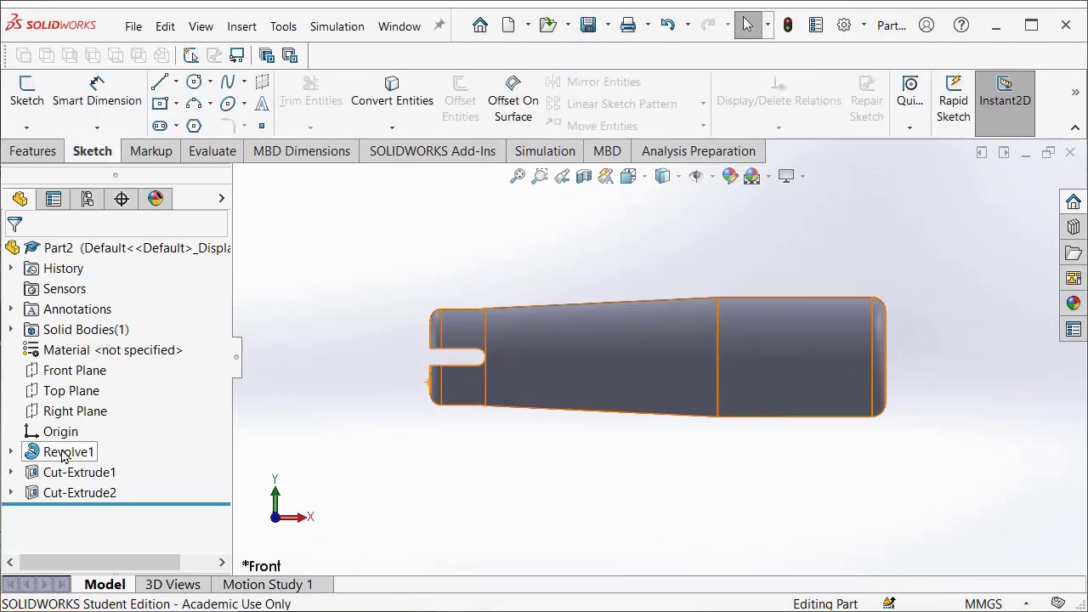
left_click(76, 371)
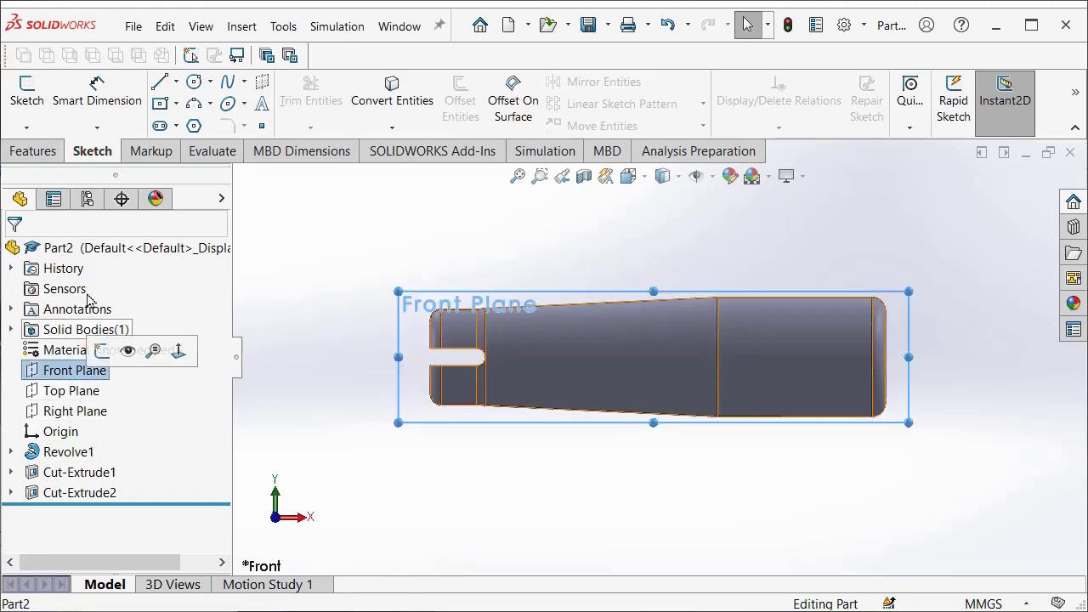
left_click(26, 93)
scroll(819, 435, "down", 2)
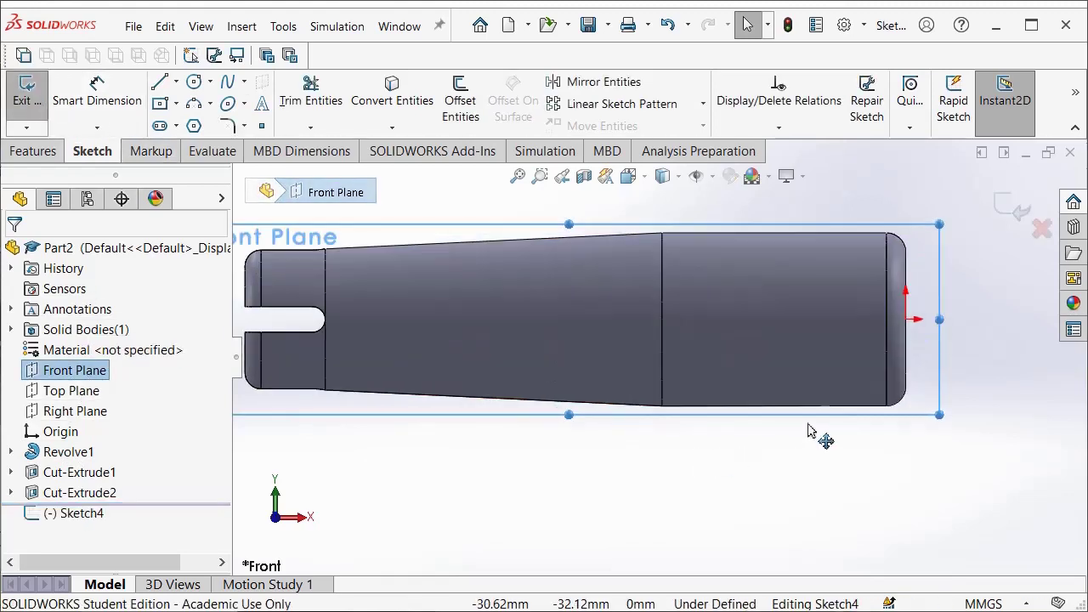
scroll(918, 401, "down", 2)
scroll(690, 396, "down", 3)
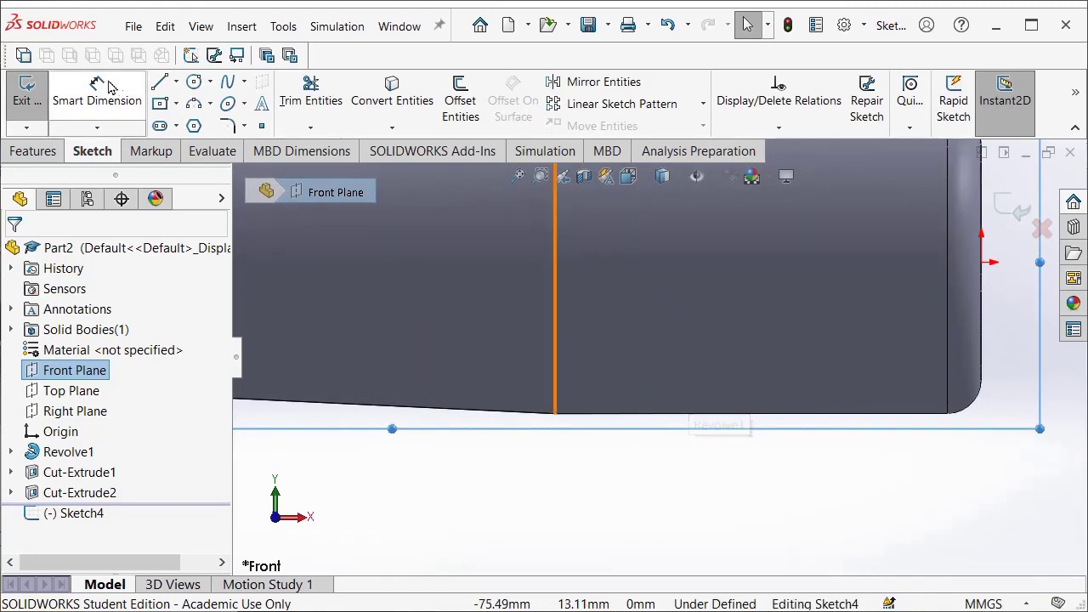
Sketch a corner rectangle about 4 mm high inside the lower edge of the handle's wide straight section
left_click(164, 104)
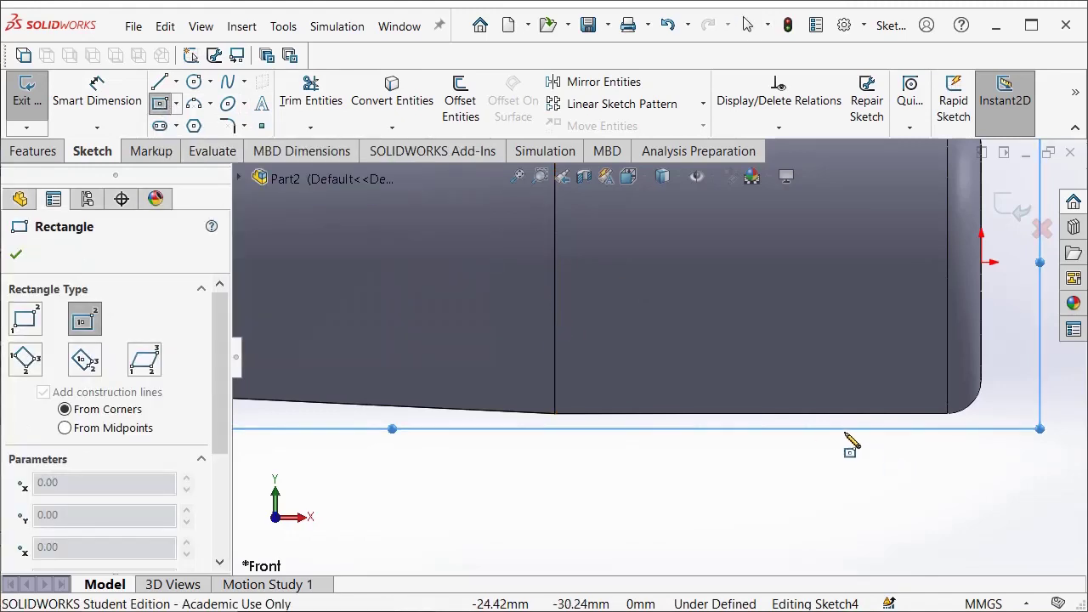
left_click(176, 103)
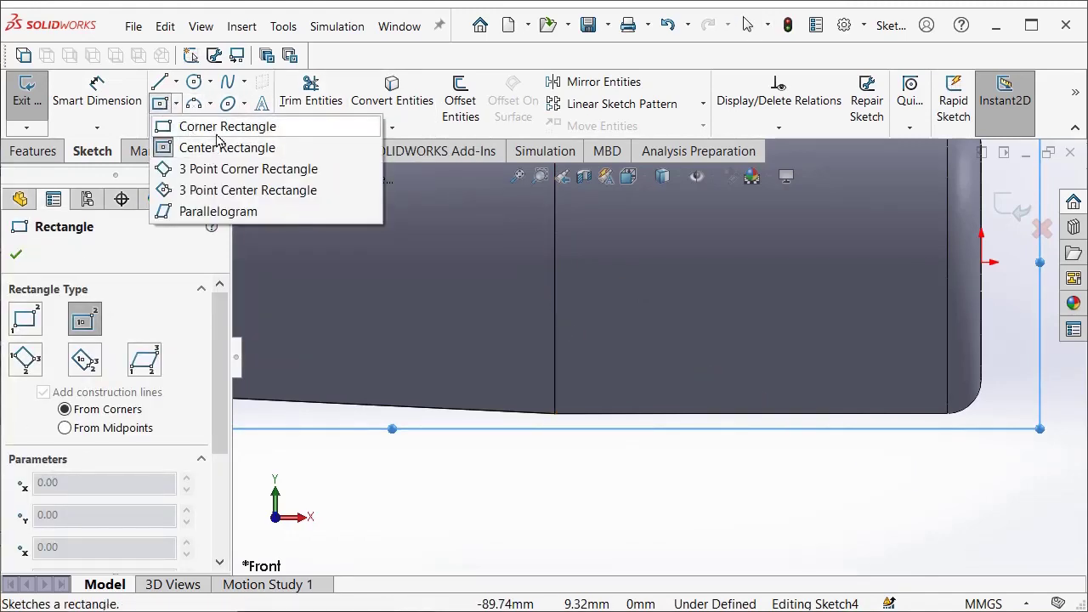
left_click(204, 126)
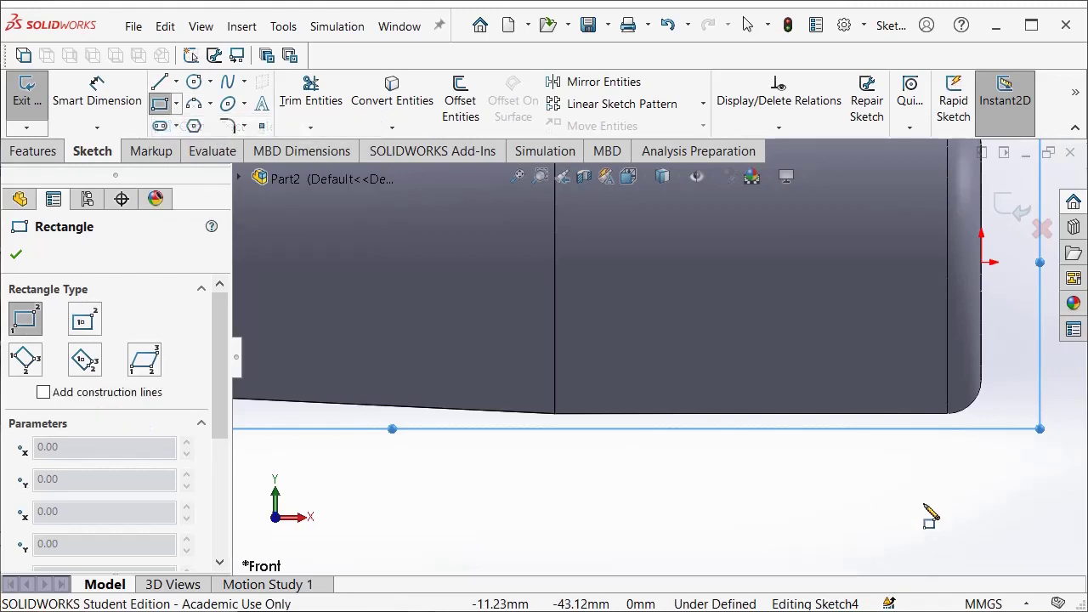
left_click(855, 414)
left_click(655, 391)
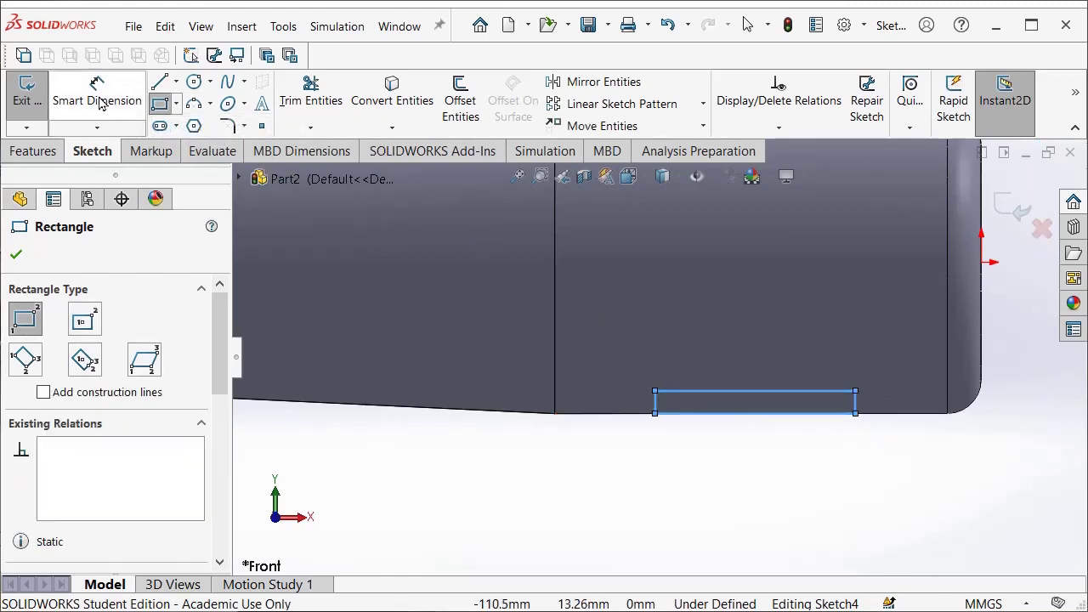
Dimension the rectangle's height and set it to 5 mm
left_click(100, 103)
left_click(858, 404)
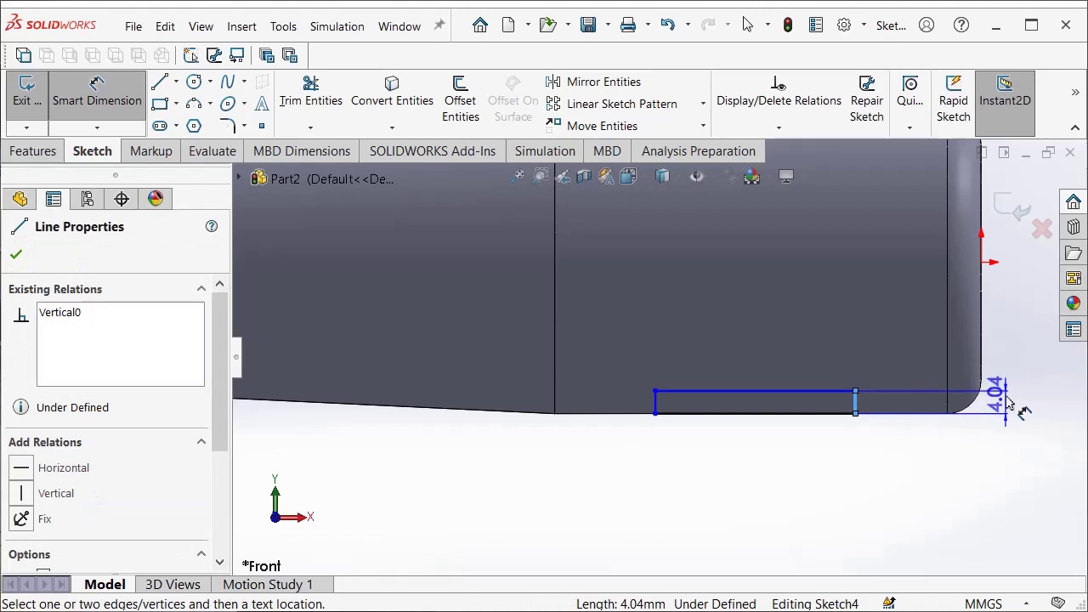
left_click(1010, 406)
type("12")
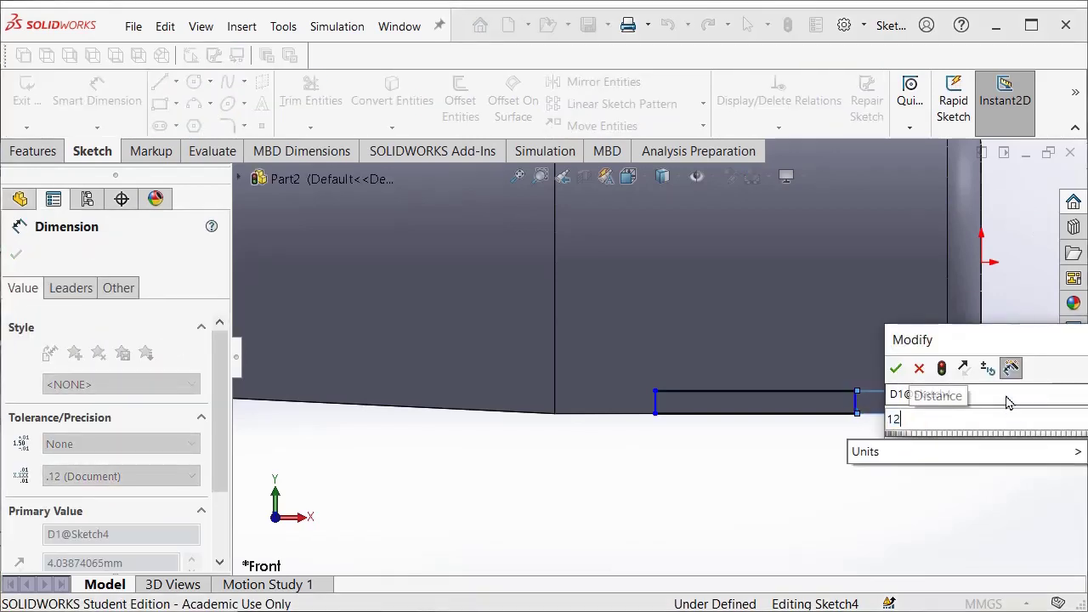
key("Return")
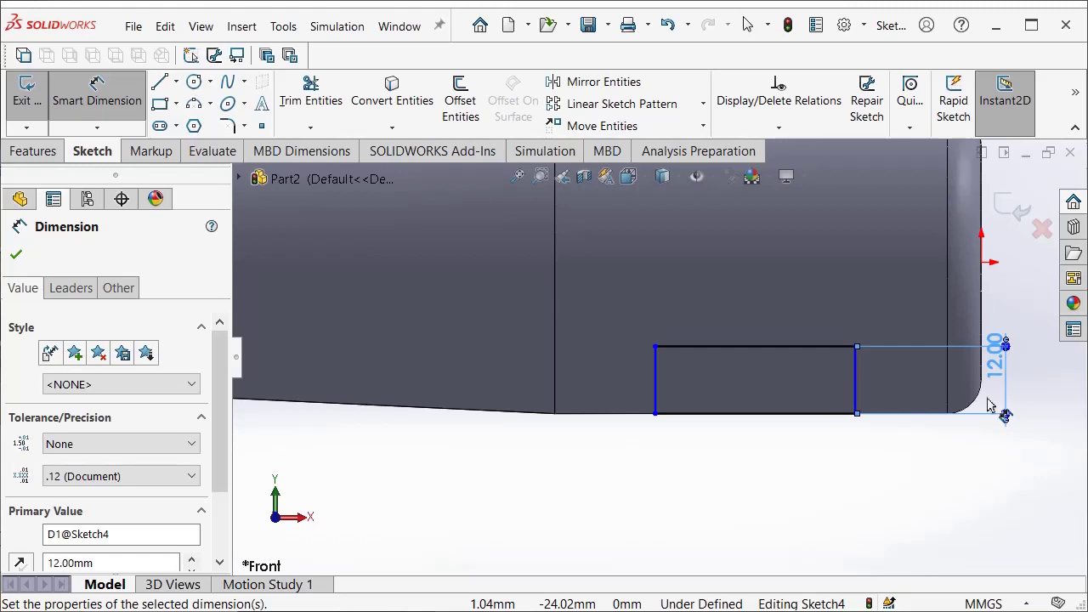
double_click(999, 378)
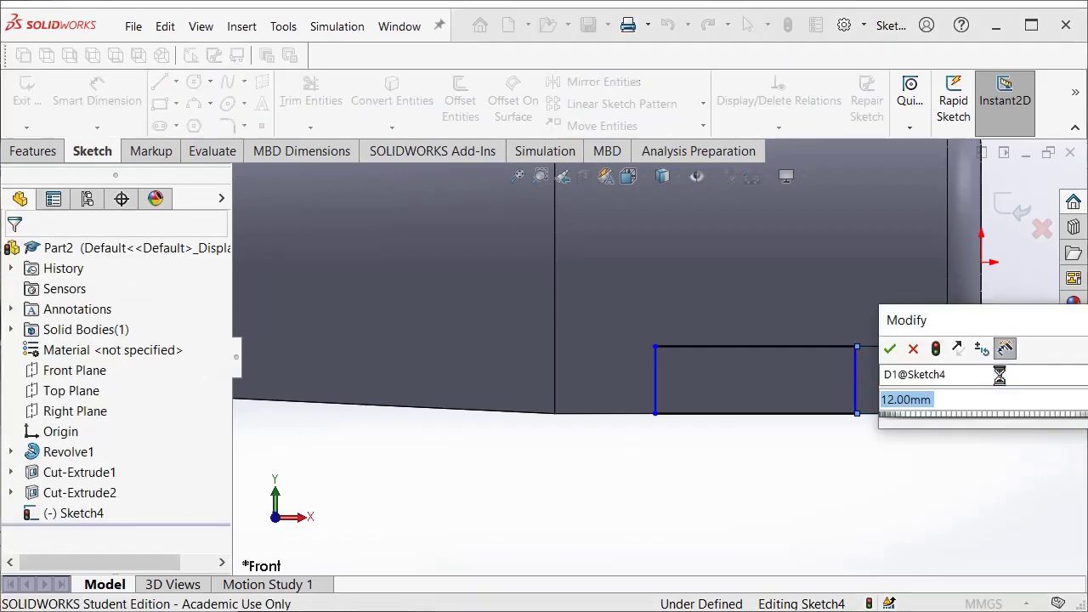
type("5")
key("Return")
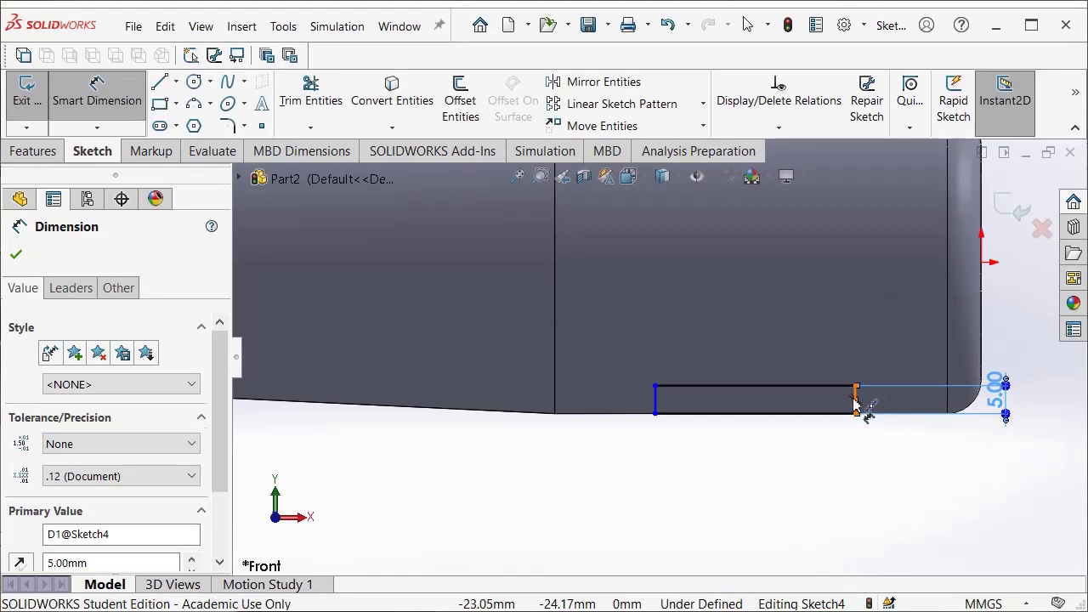
Dimension the distance from the rectangle's right side to the wide end face as 16 mm
left_click(856, 403)
left_click(983, 365)
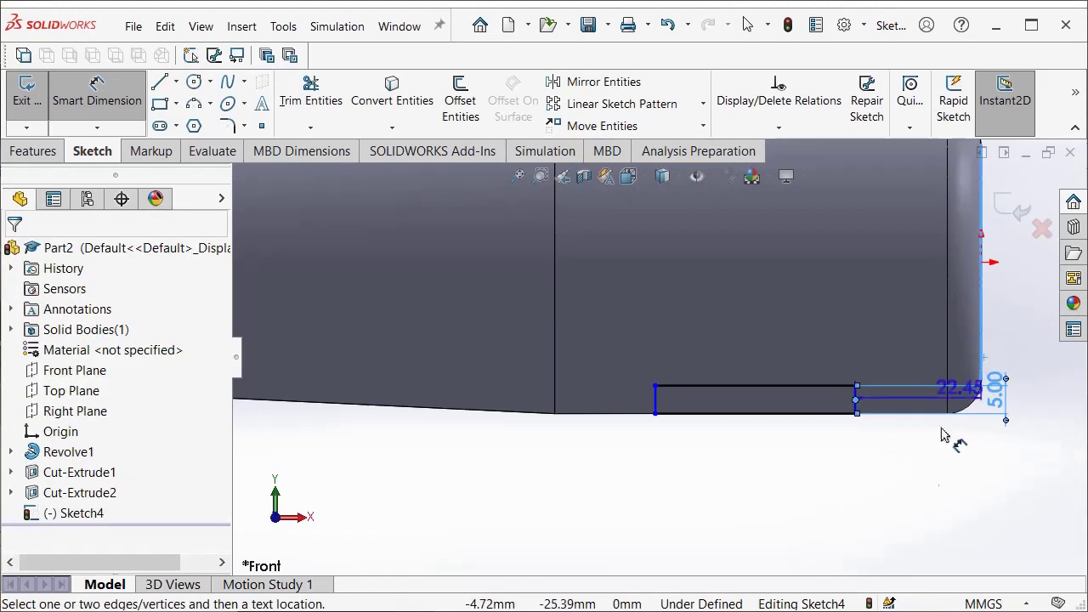
left_click(910, 498)
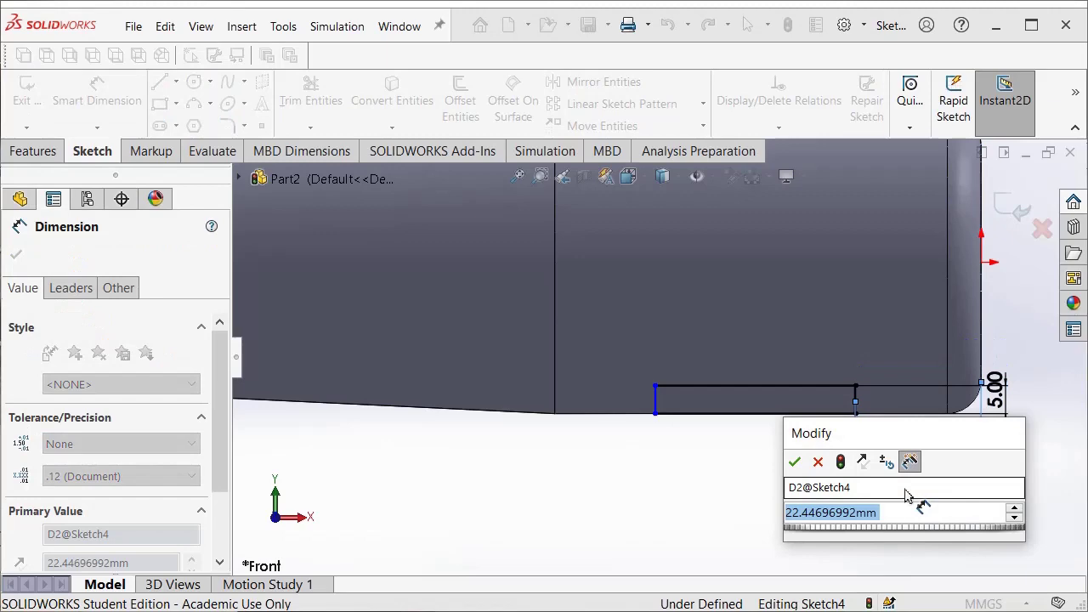
type("16")
key("Return")
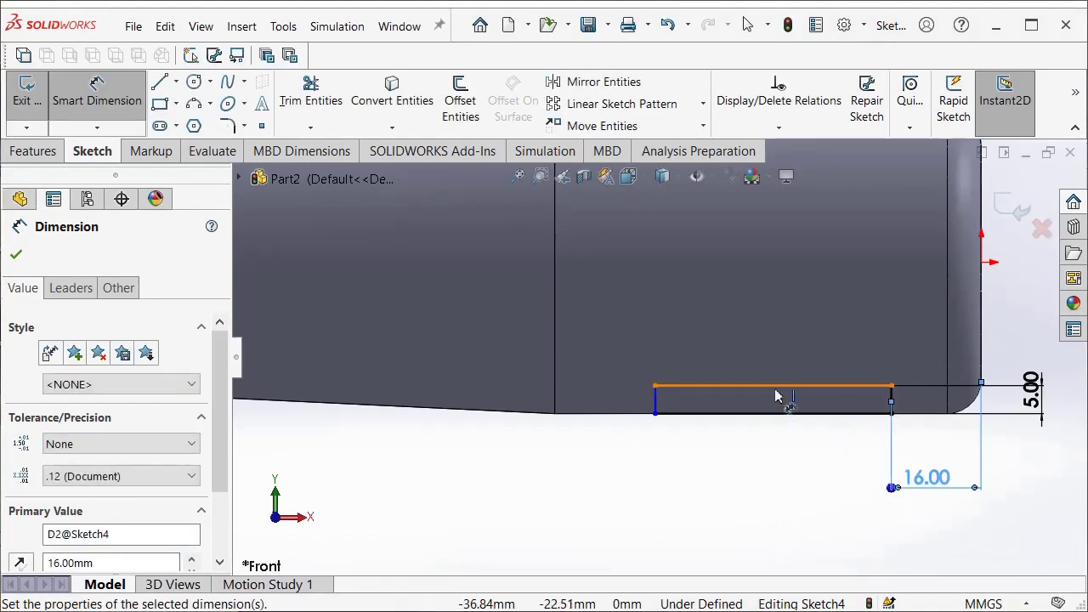
Dimension the rectangle's length along the handle's lower edge as 60 mm
left_click(774, 414)
left_click(778, 481)
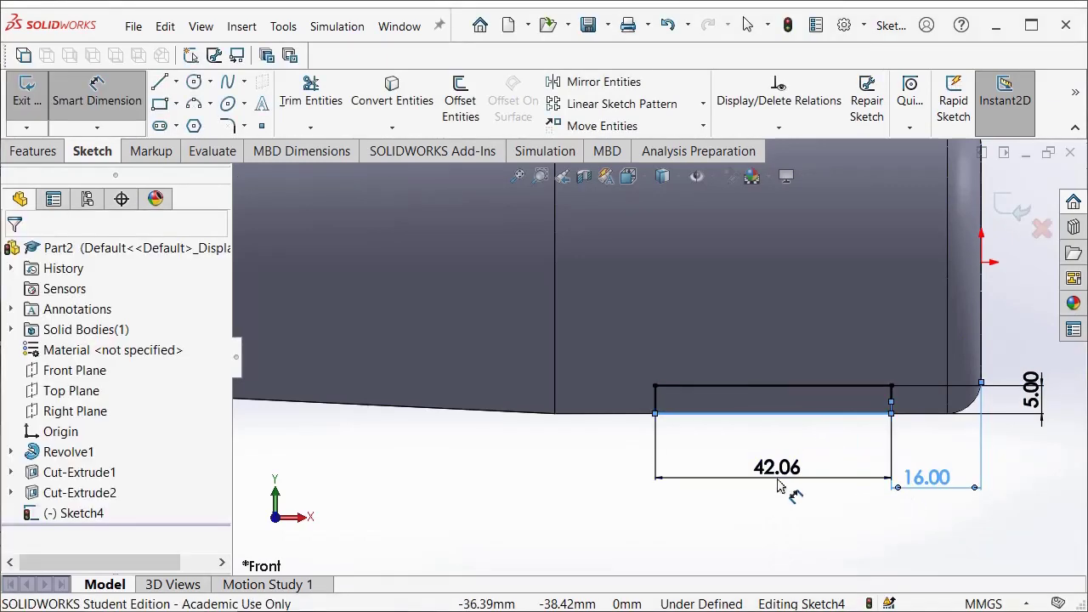
type("60")
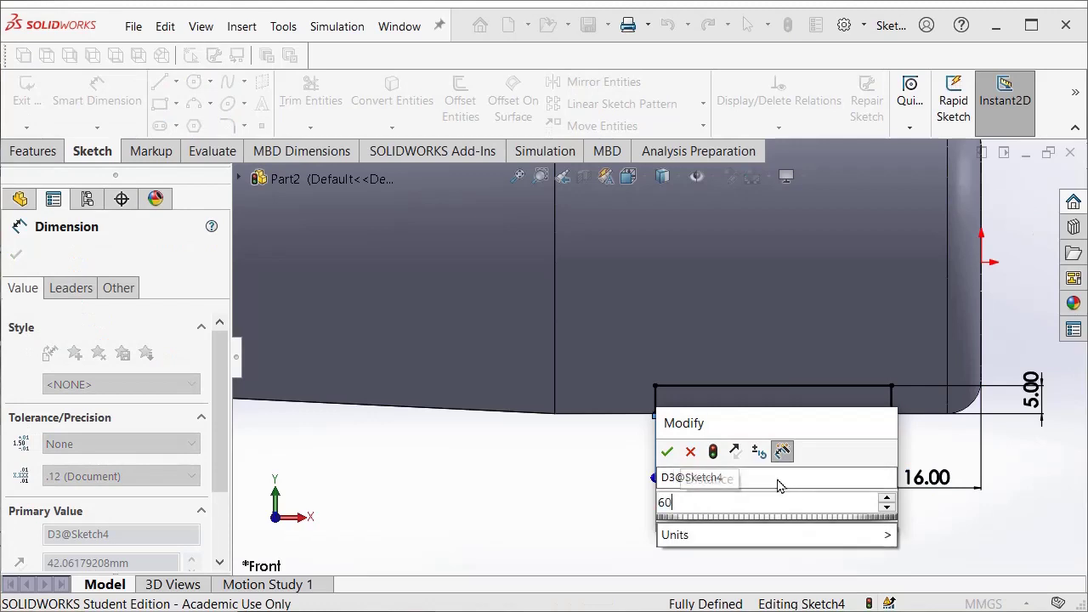
key("Return")
key("Escape")
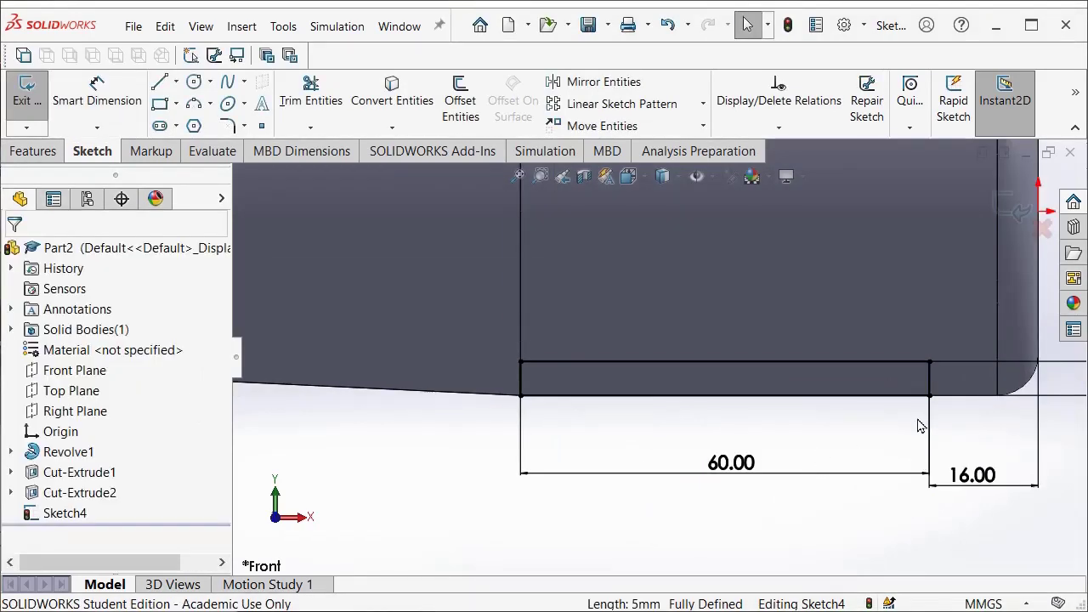
Extrude-cut the dimensioned rectangle through the handle's lower edge, blind 59 mm in both directions
middle_click_drag(918, 425, 884, 341)
left_click(32, 150)
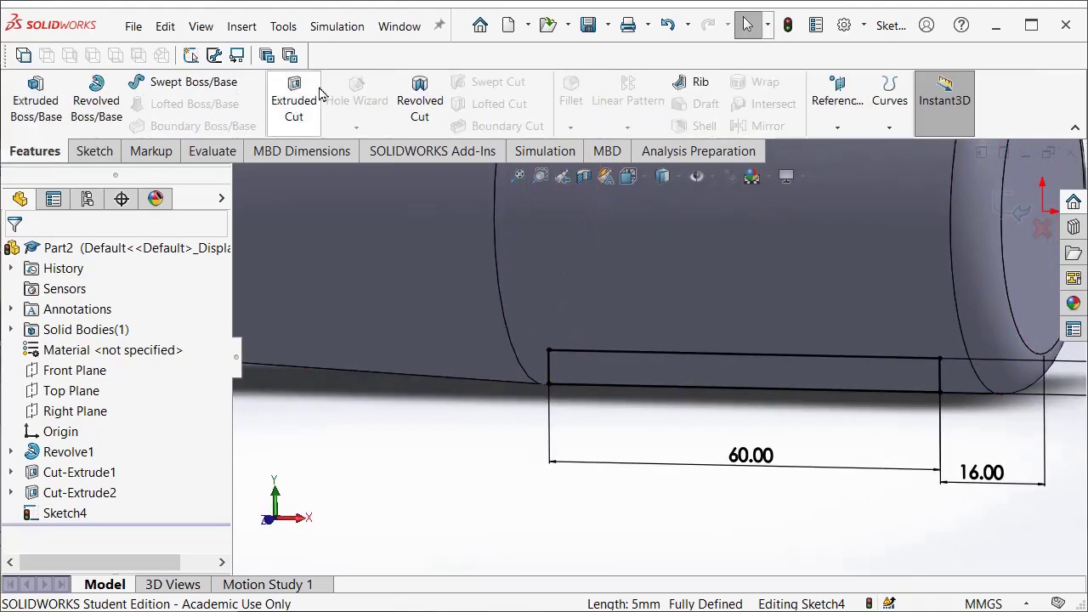
left_click(290, 102)
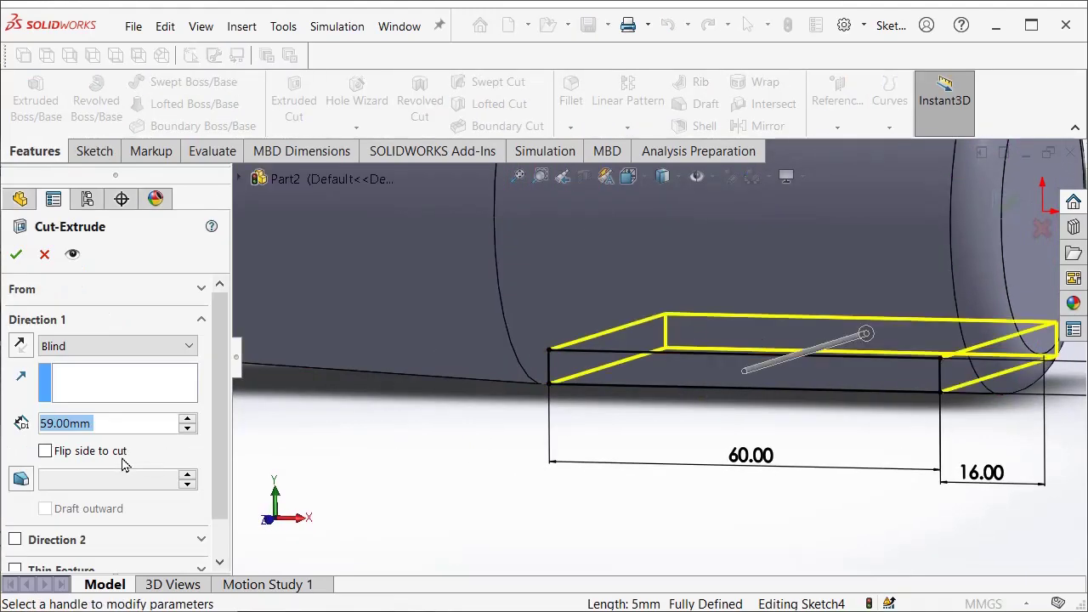
left_click(15, 539)
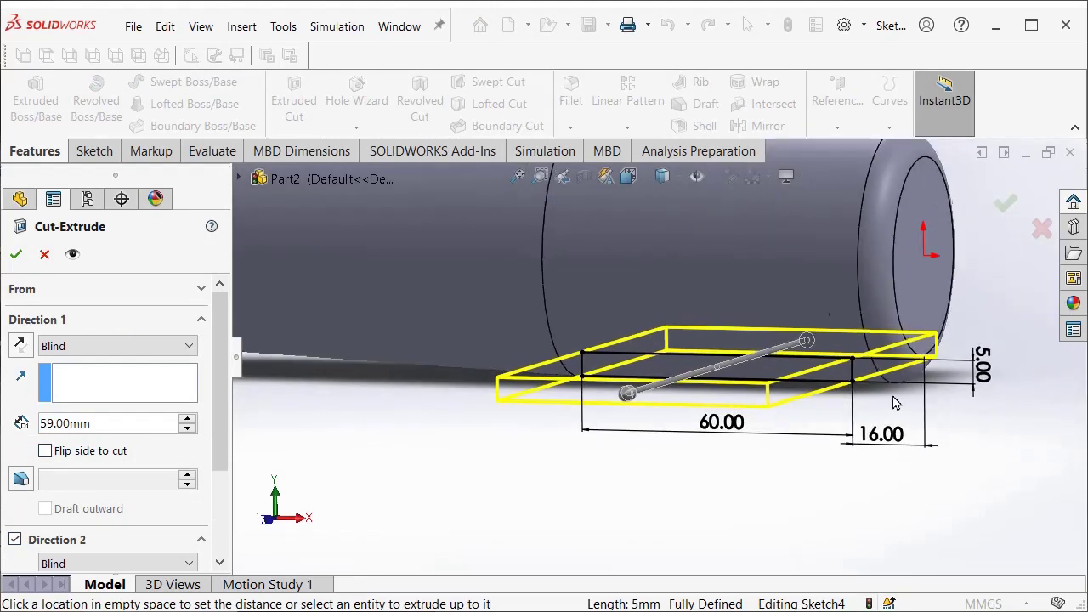
left_click(16, 255)
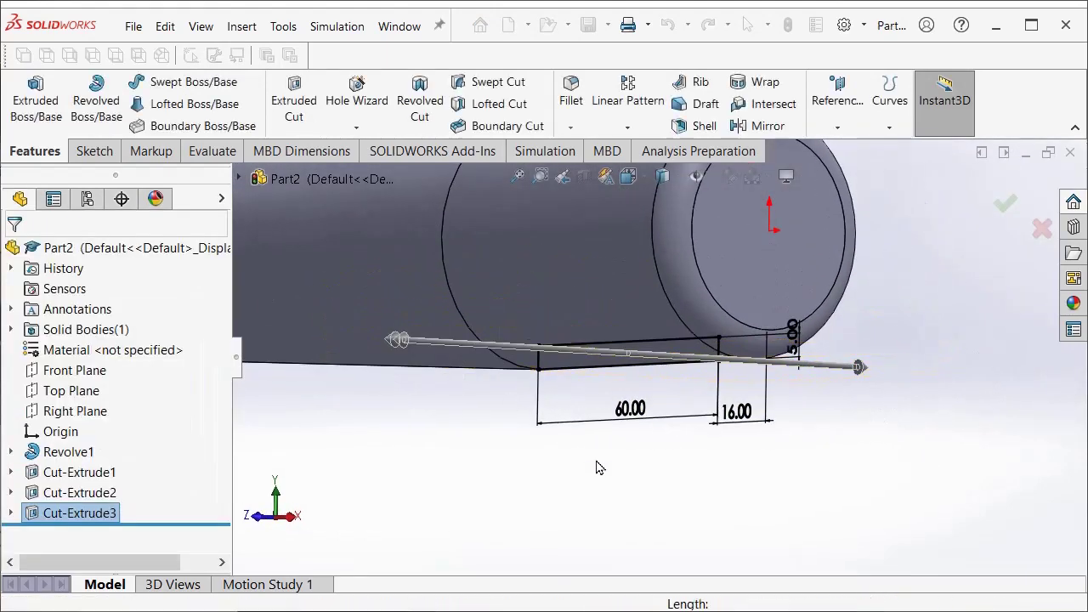
Fillet the two inner edges at the ends of the flat cut with a 5 mm radius, using full preview
scroll(760, 505, "down", 4)
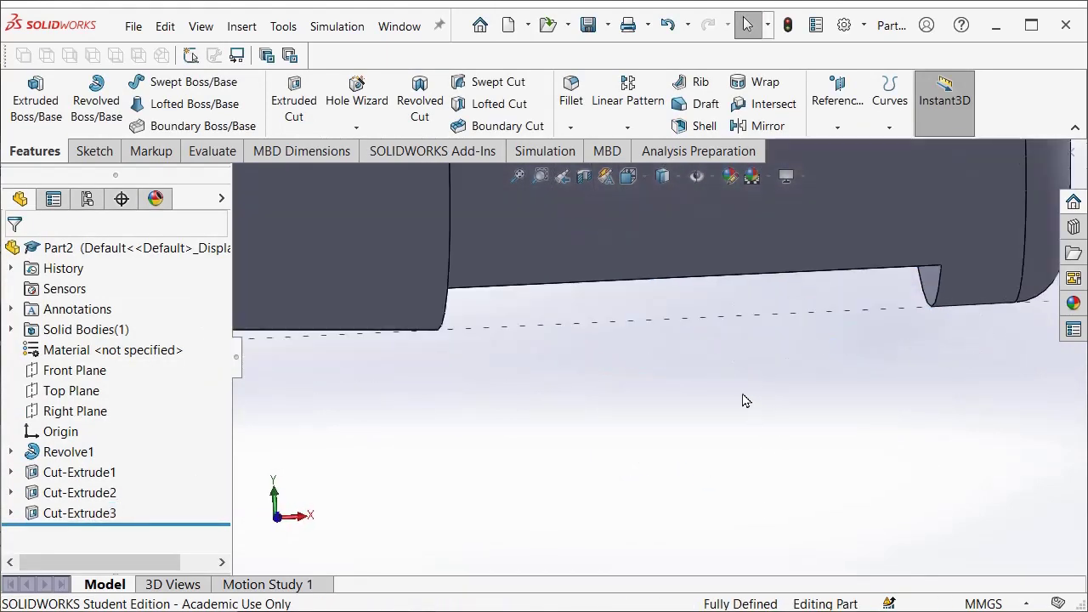
middle_click_drag(743, 401, 594, 370)
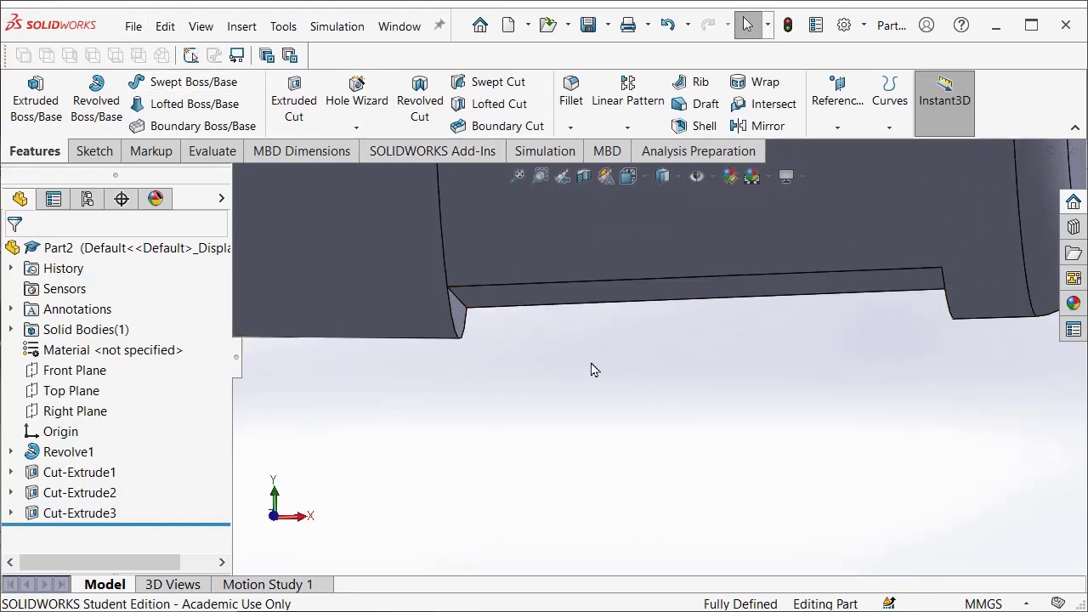
left_click(571, 96)
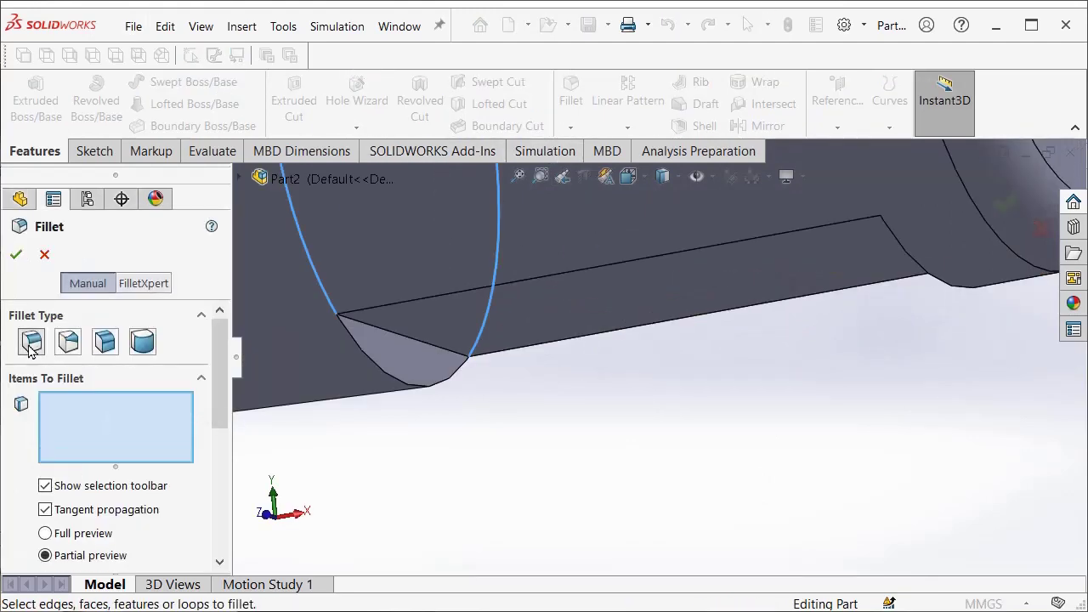
left_click(408, 343)
middle_click_drag(564, 379, 952, 306)
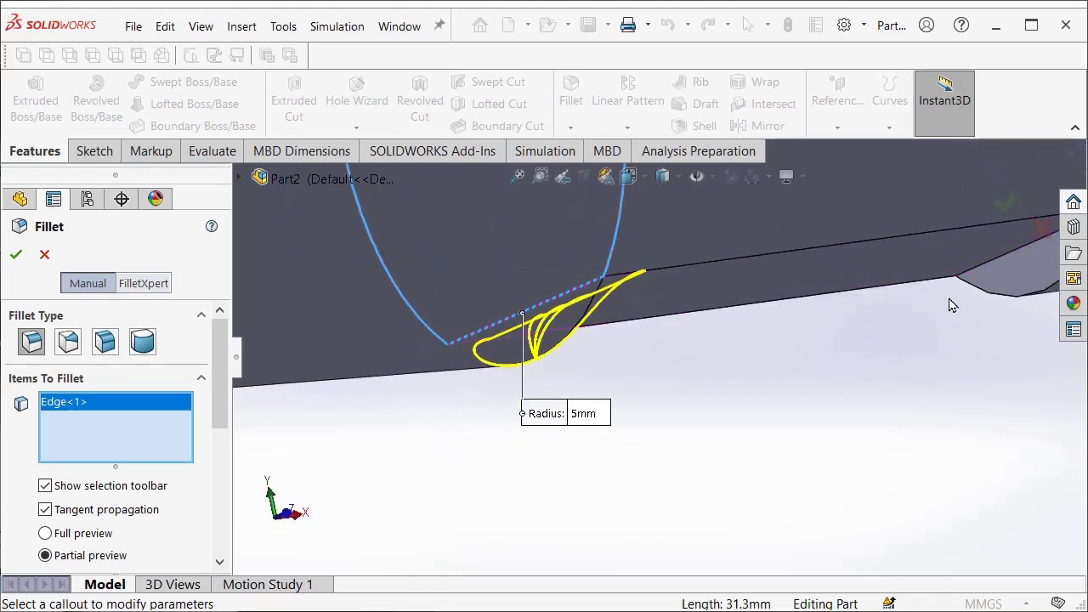
left_click(997, 266)
middle_click_drag(571, 459, 433, 524)
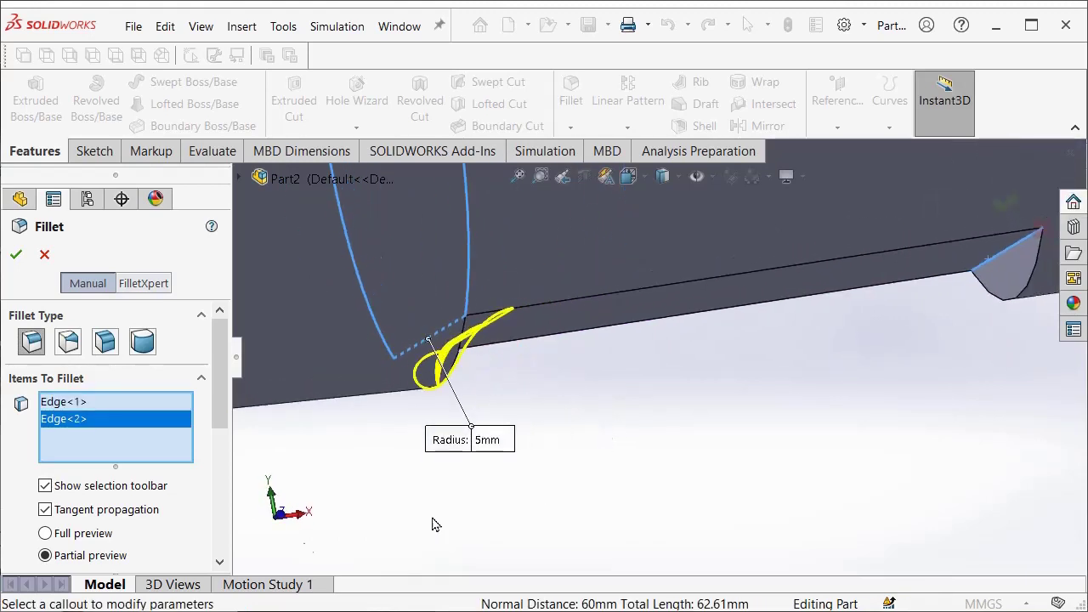
left_click(78, 533)
scroll(635, 450, "up", 5)
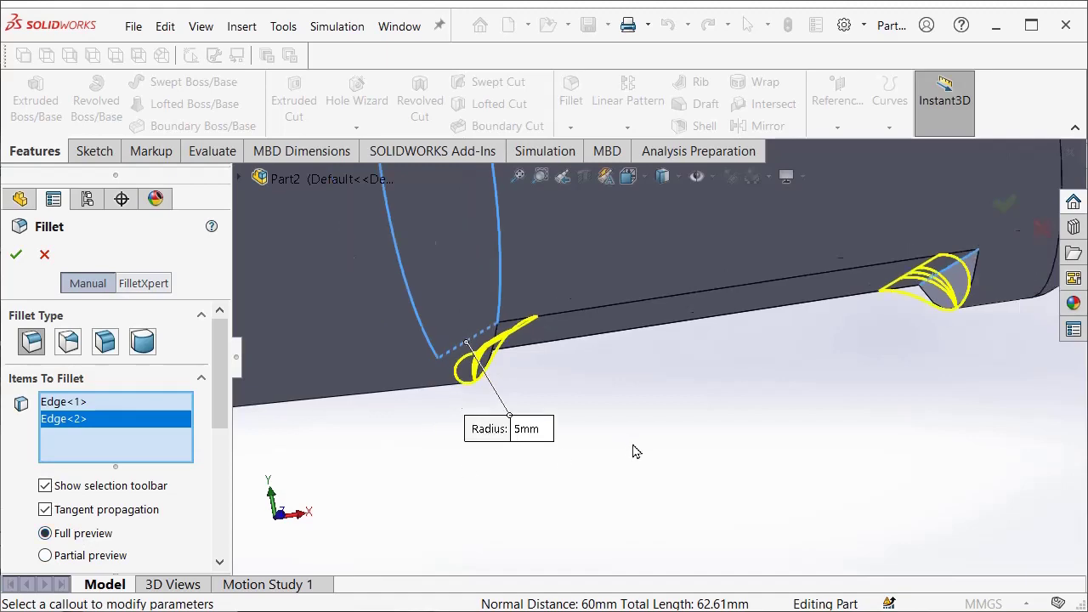
middle_click_drag(740, 473, 638, 485)
left_click(13, 255)
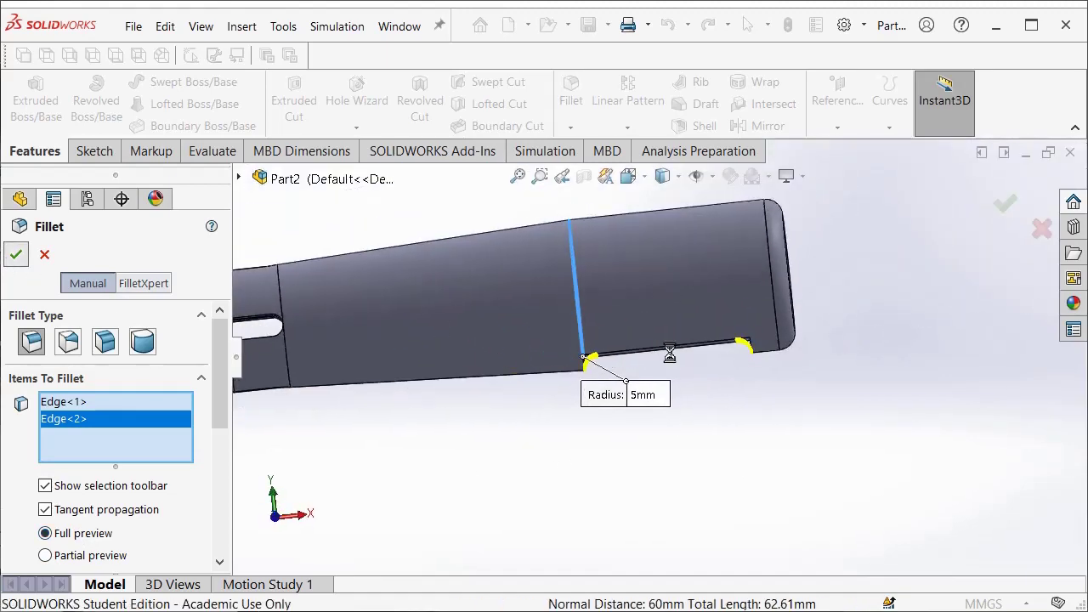
Start a sketch on the flat floor face of the rectangular cut and view it from the bottom
middle_click_drag(580, 451, 582, 176)
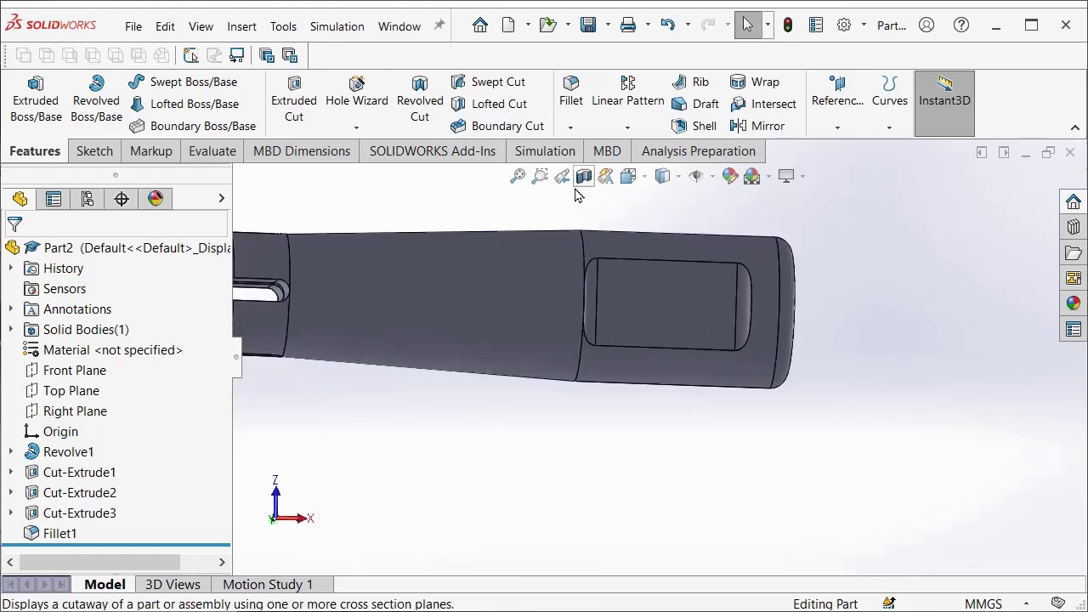
left_click(668, 303)
left_click(92, 150)
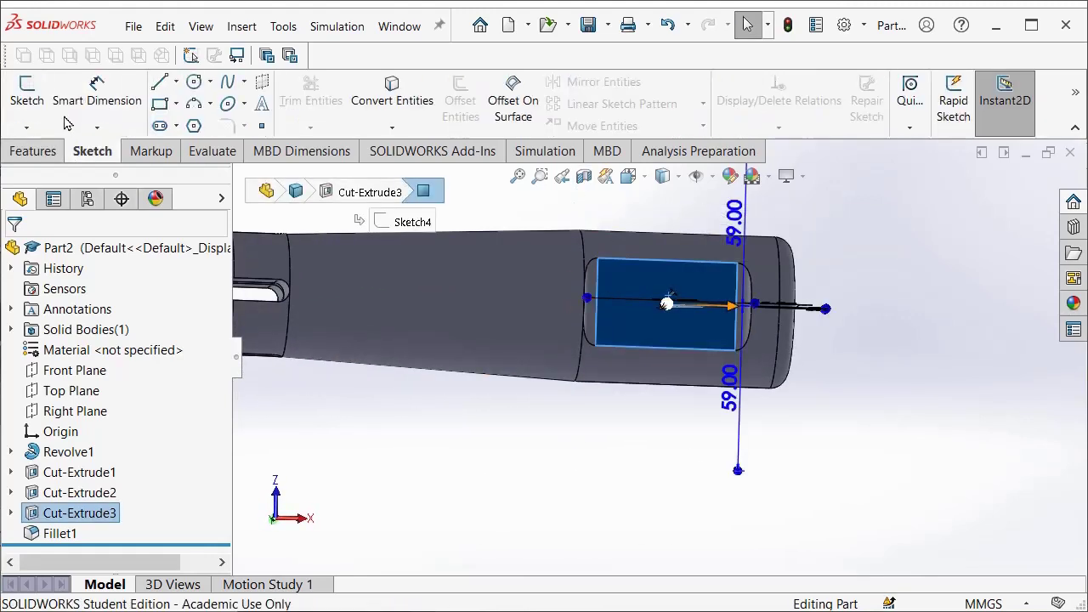
left_click(27, 92)
key("space")
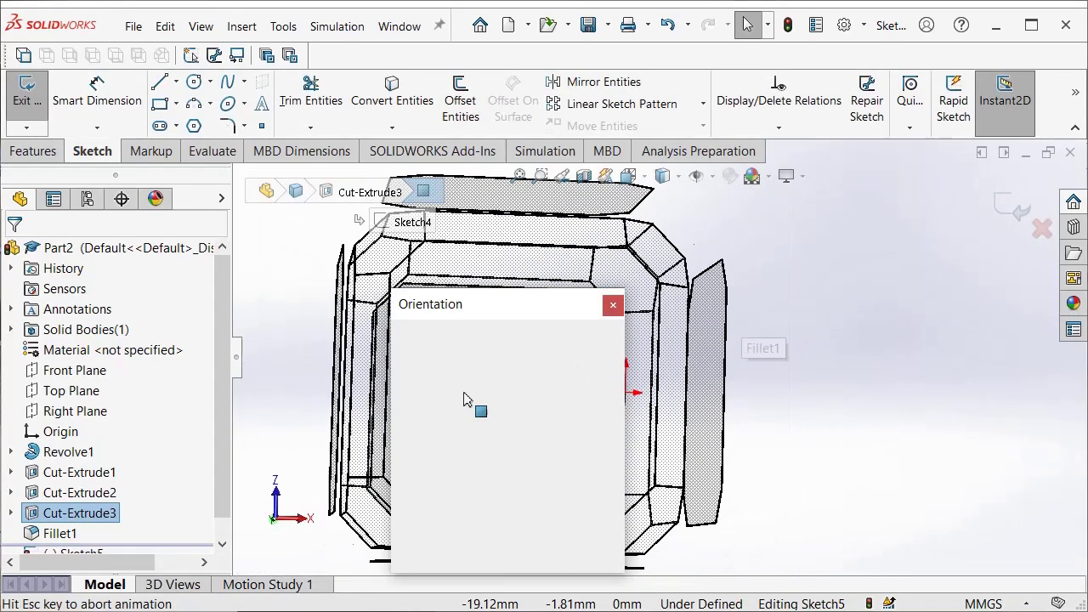
left_click(429, 391)
Sketch a horizontal centerline between the midpoints of the flat face's two short edges
scroll(770, 400, "down", 6)
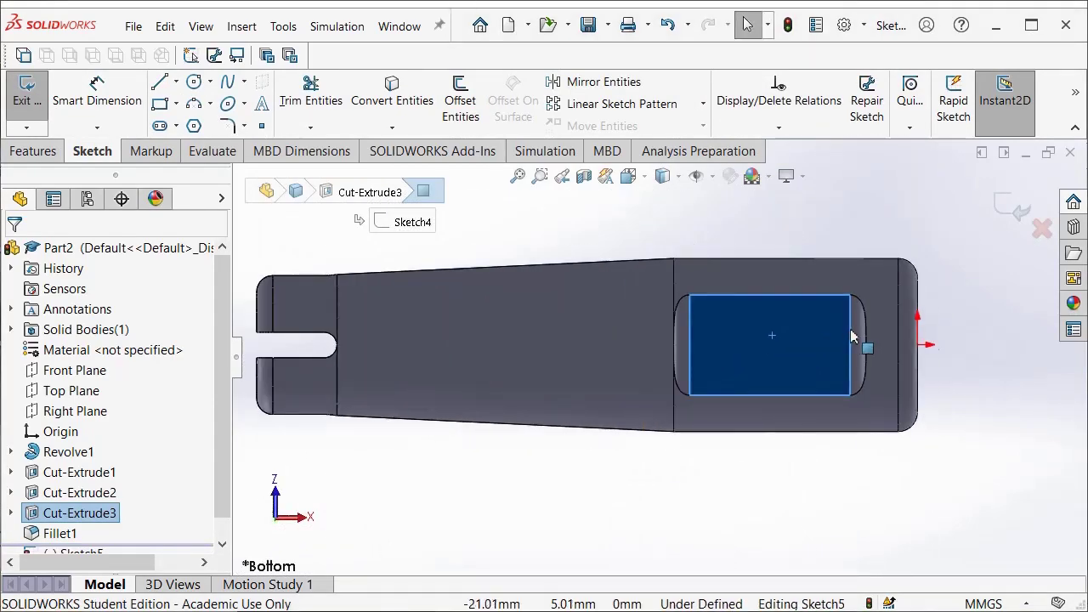
left_click(175, 83)
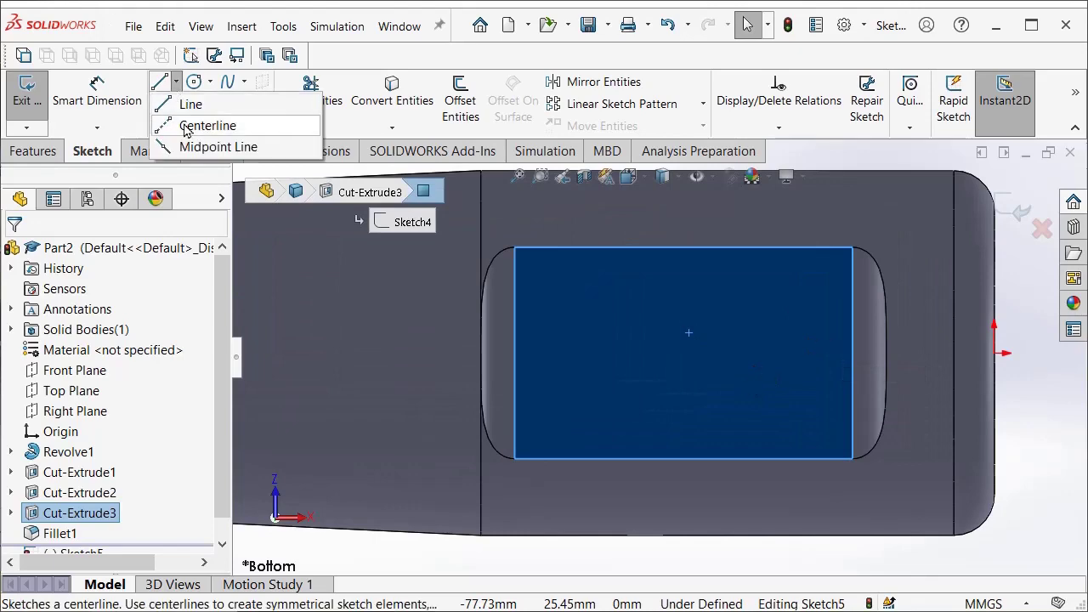
left_click(178, 121)
left_click(515, 353)
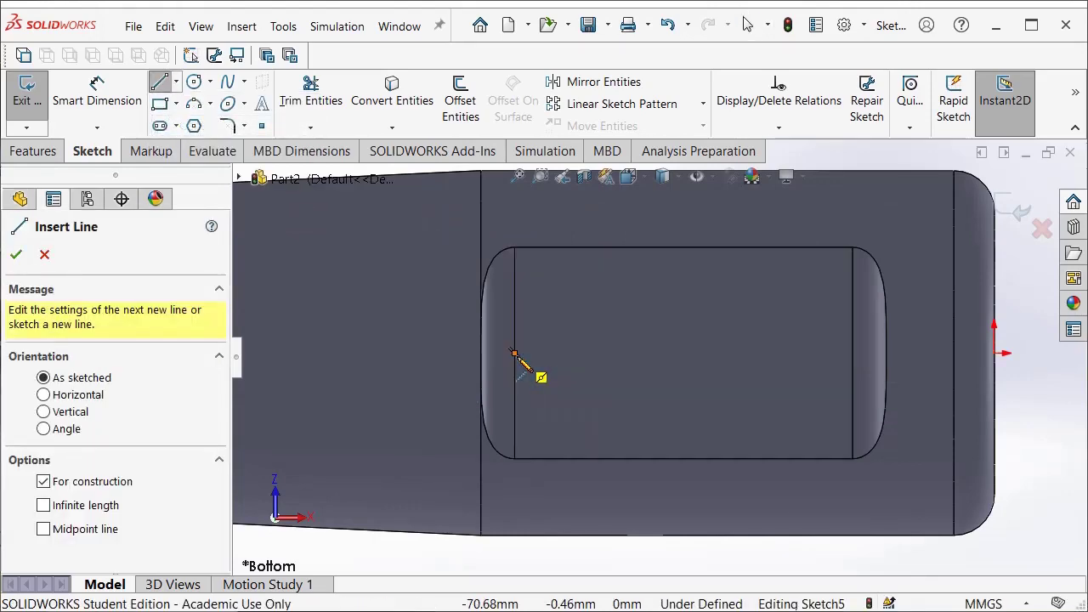
left_click(853, 353)
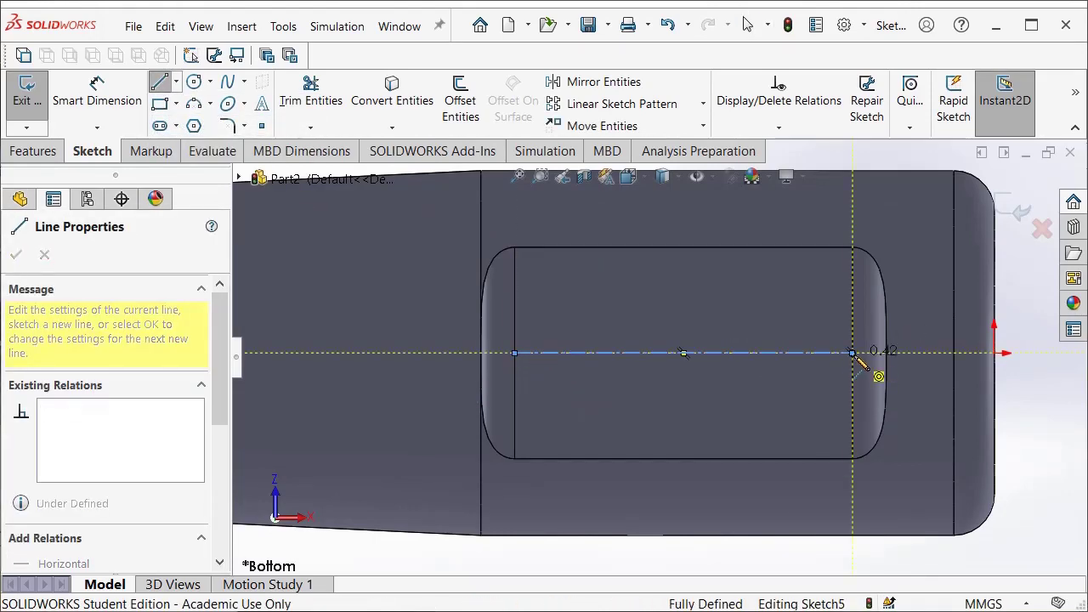
Sketch two vertically aligned circles near the face's wide-end side, about 4.9 mm in diameter above the centerline and about 6 mm below
left_click(195, 82)
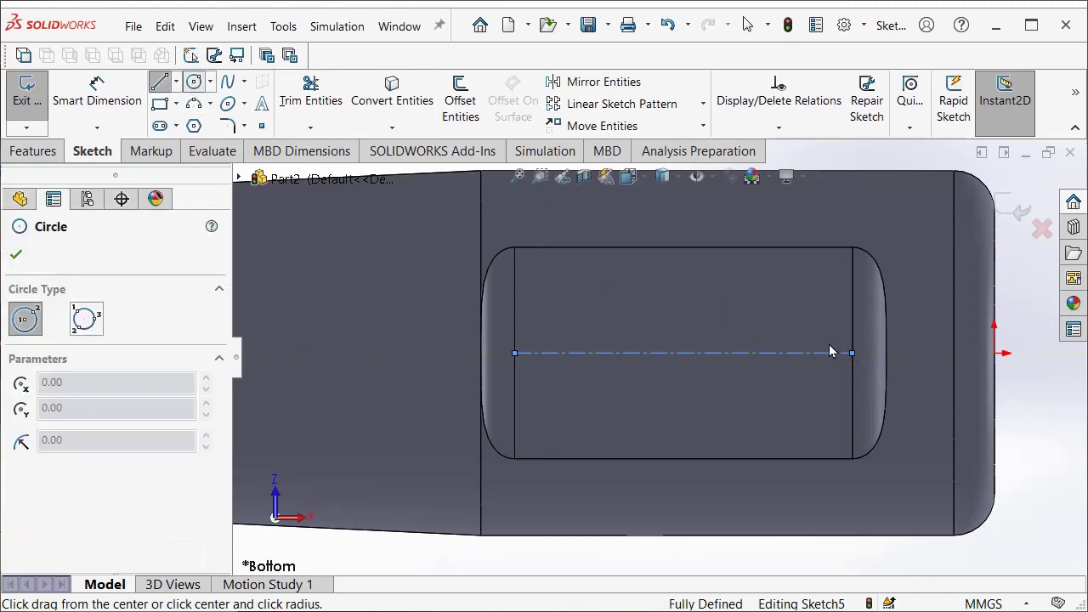
left_click(780, 302)
left_click(796, 314)
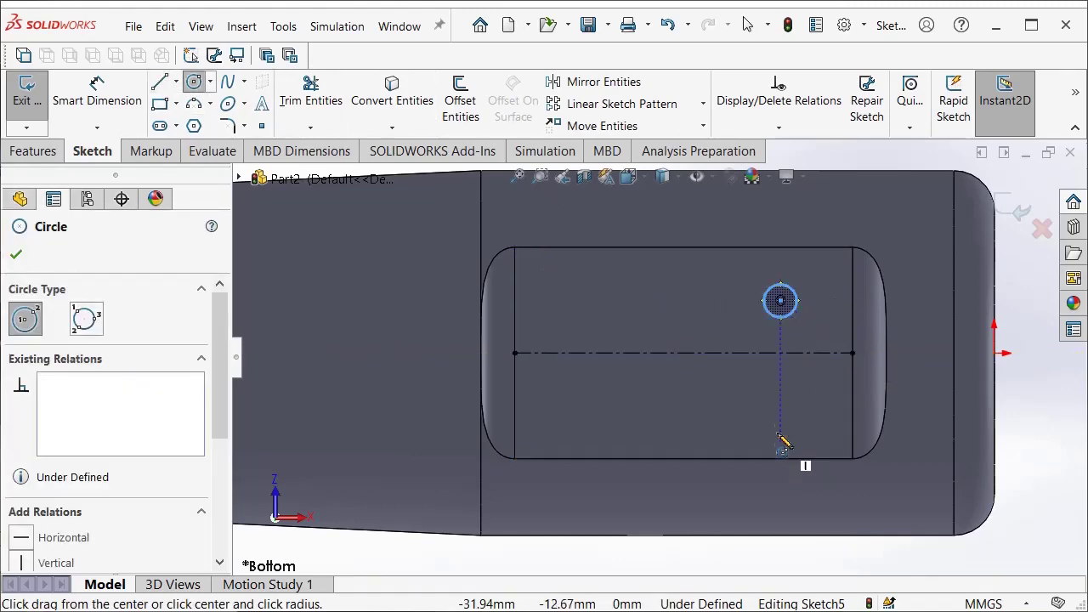
left_click(780, 413)
left_click(796, 428)
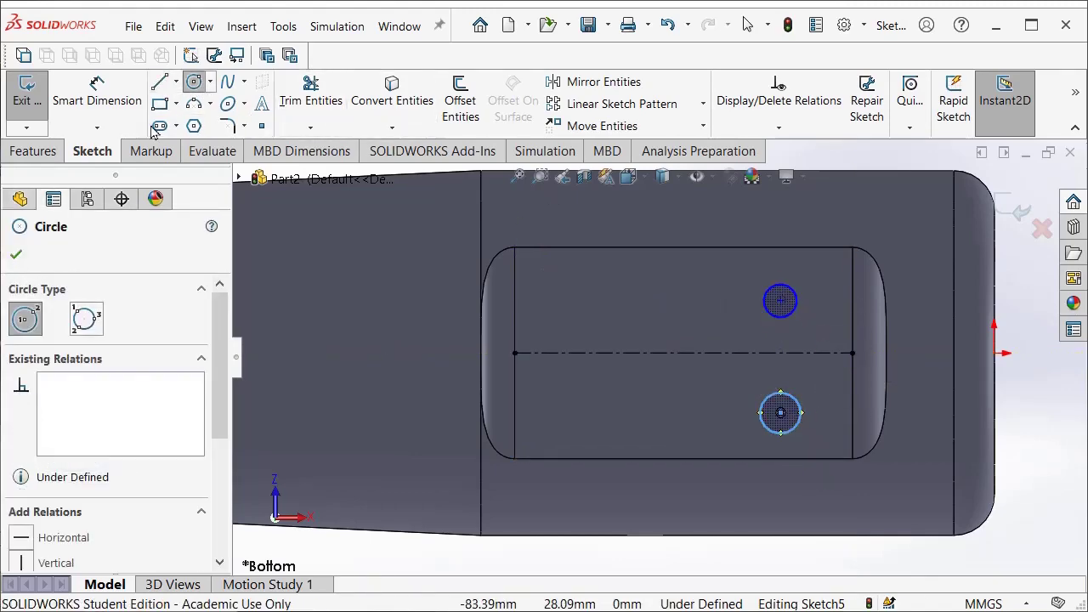
Dimension the upper circle's diameter as 6 mm
left_click(97, 93)
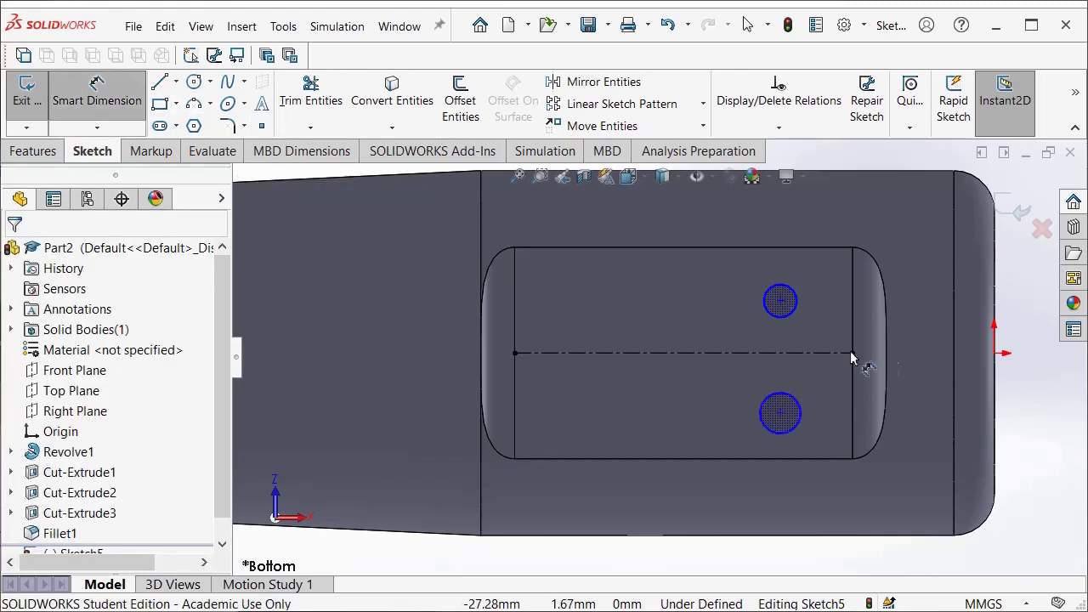
left_click(795, 320)
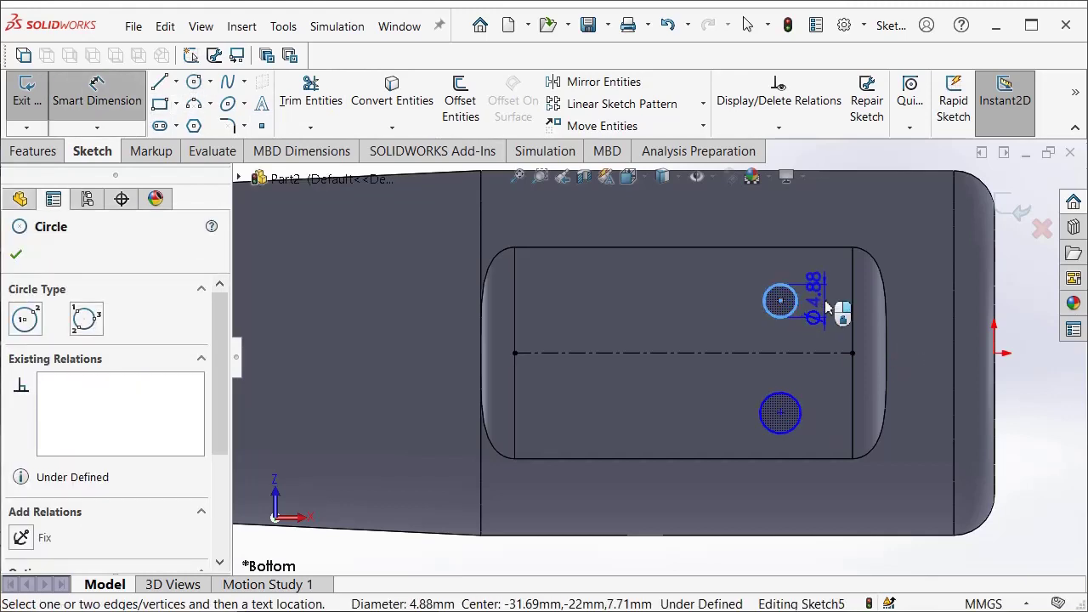
left_click(905, 234)
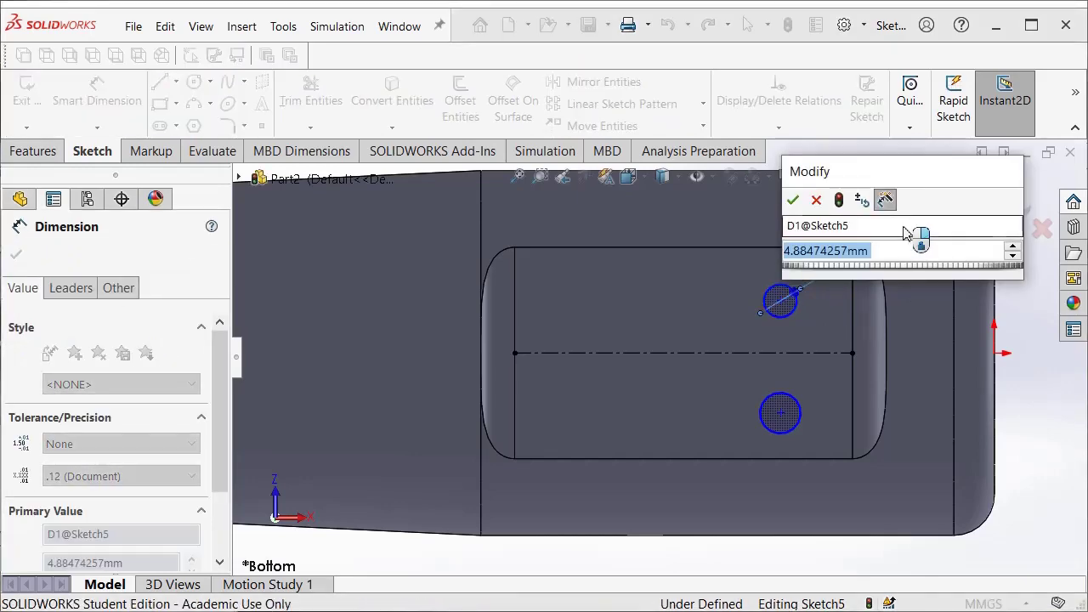
type("6")
key("Return")
Dimension the lower circle's diameter and set it to 6 mm
left_click(796, 441)
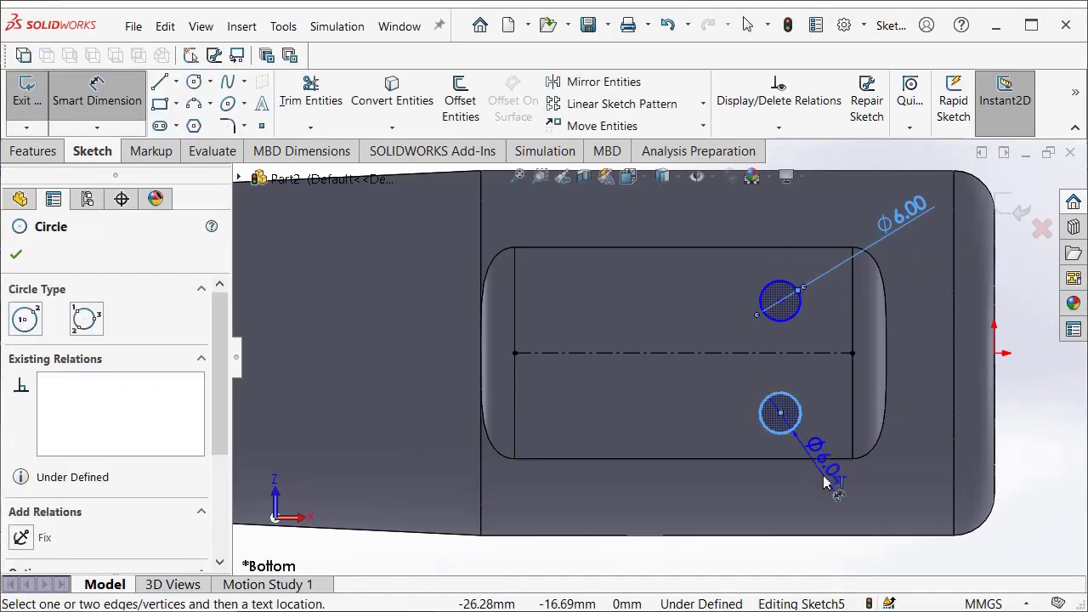
left_click(894, 510)
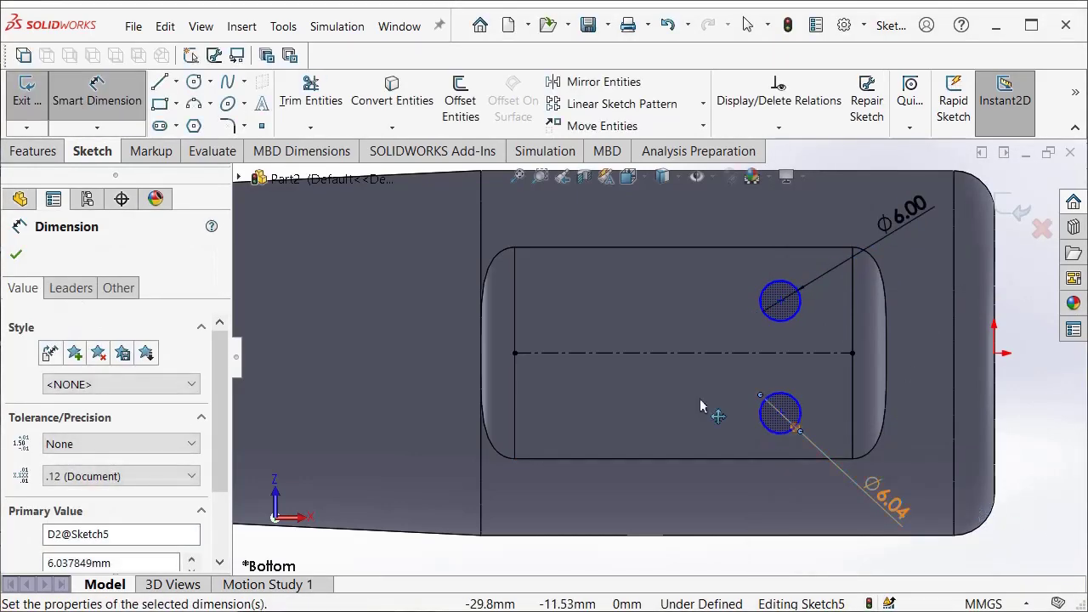
double_click(876, 498)
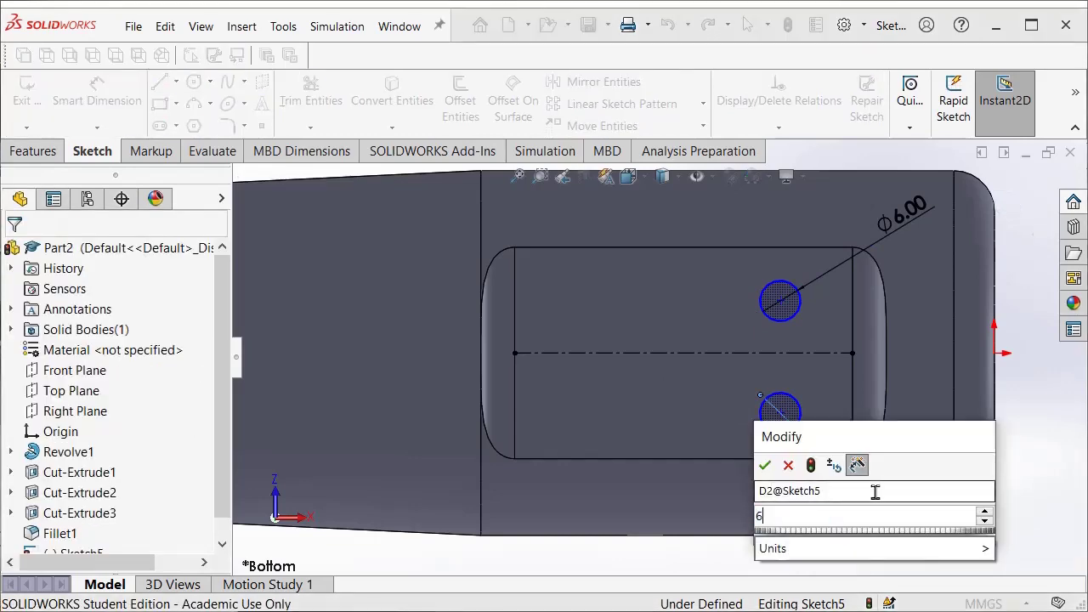
type("6")
key("Return")
Dimension the distance from the lower circle's centre to the centerline as 12 mm
left_click(779, 414)
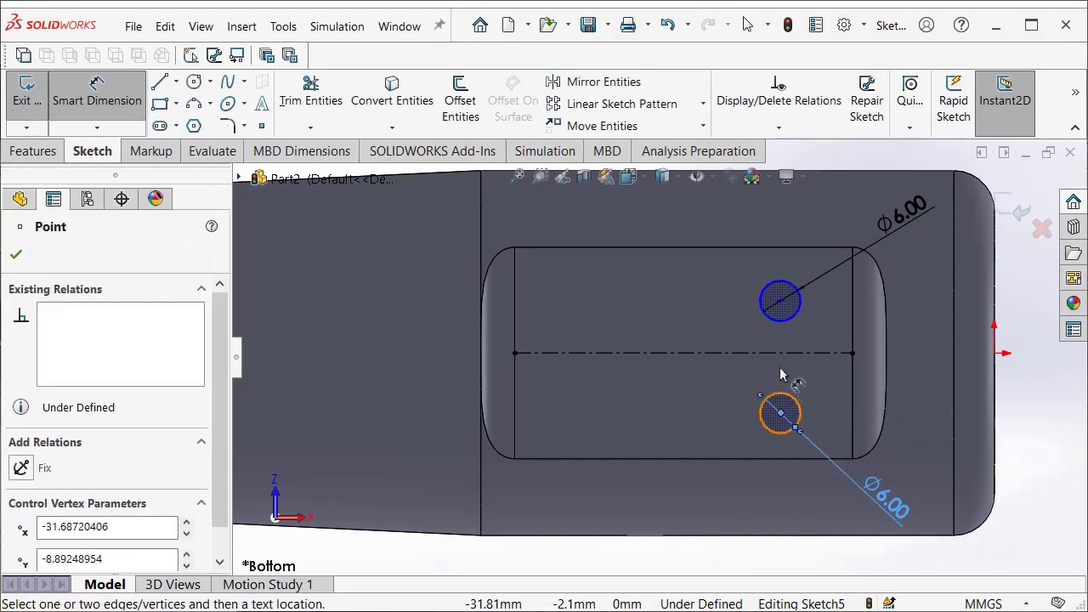
left_click(781, 357)
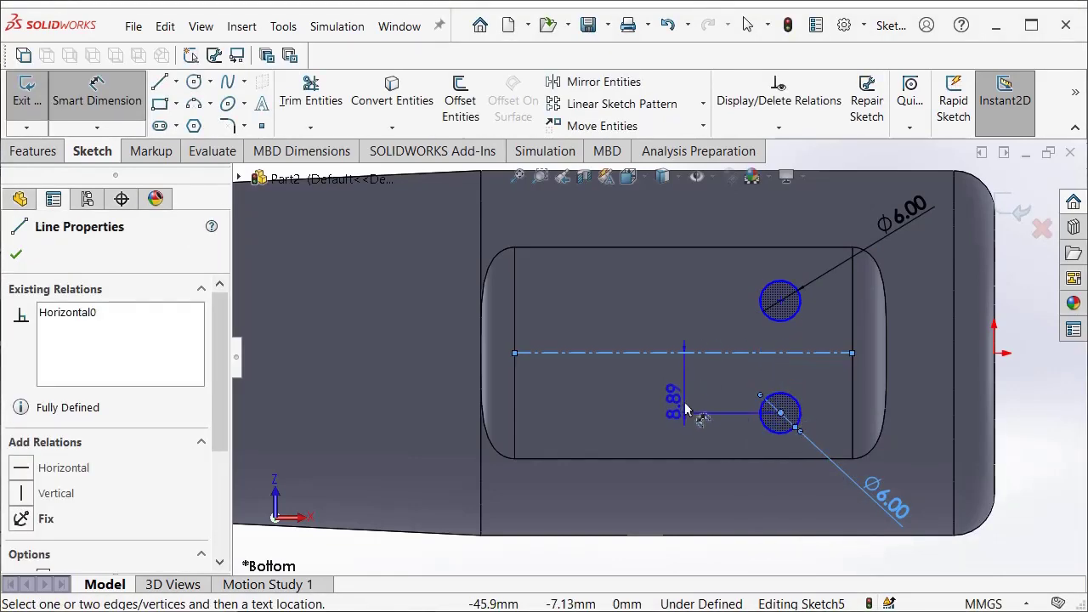
left_click(687, 410)
type("12")
key("Return")
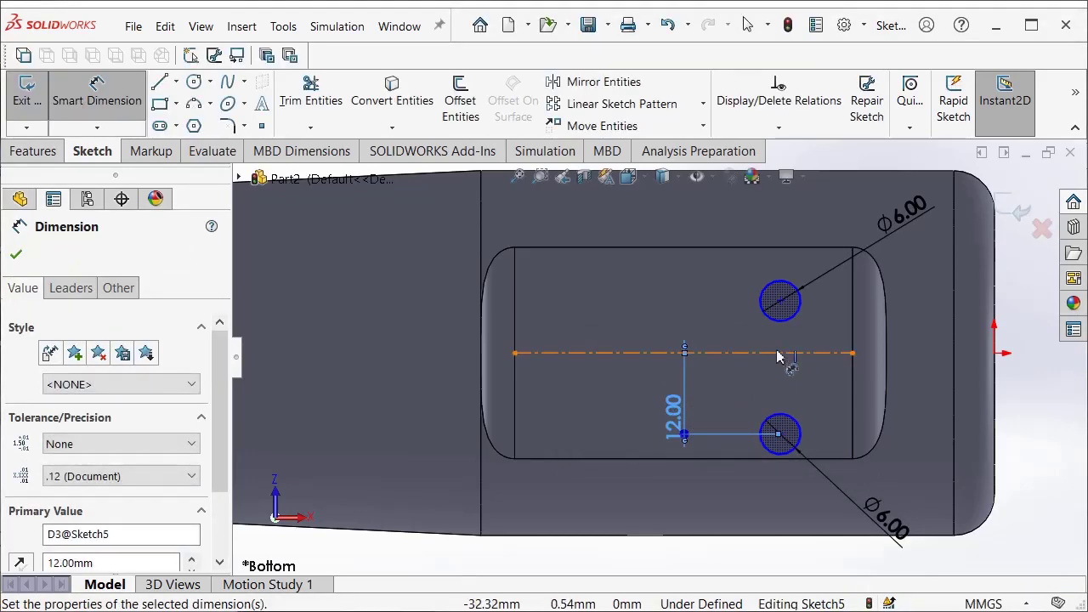
Dimension the distance from the centerline to the upper circle's centre as 12 mm
left_click(778, 355)
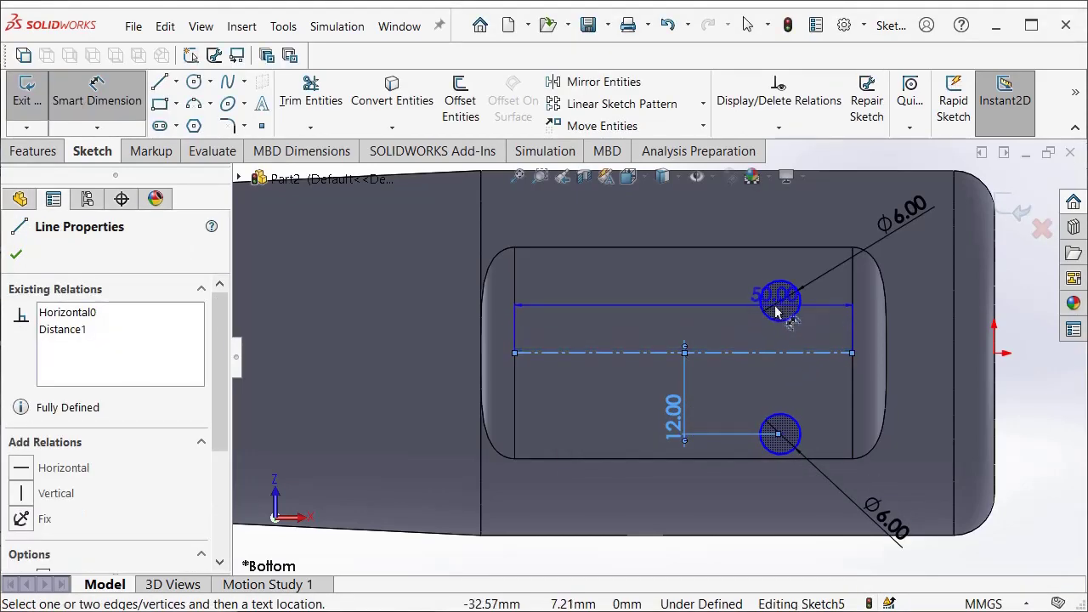
left_click(781, 301)
left_click(682, 314)
type("12")
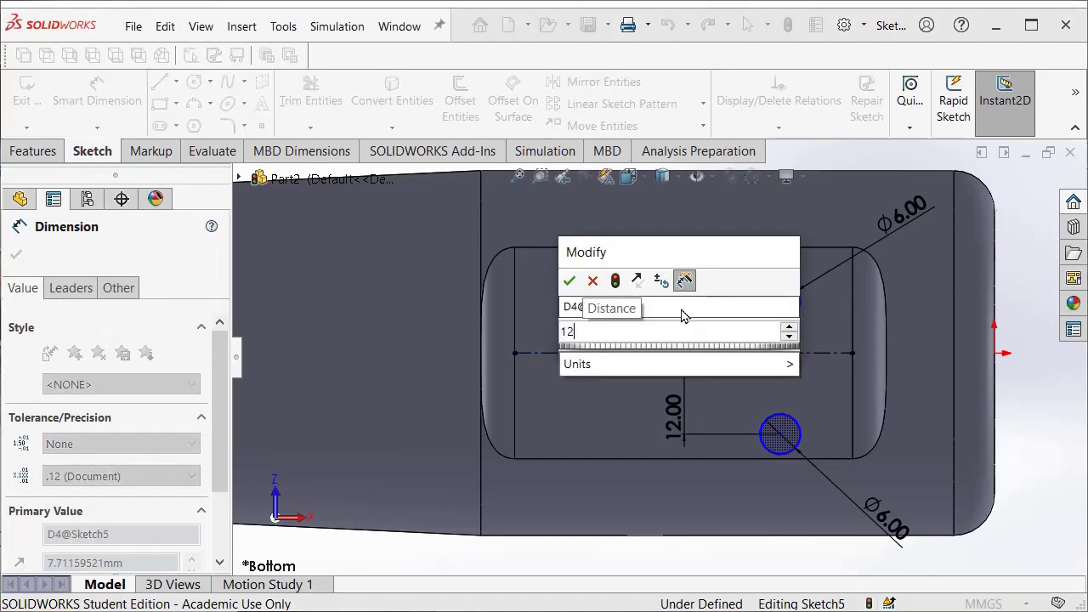
key("Return")
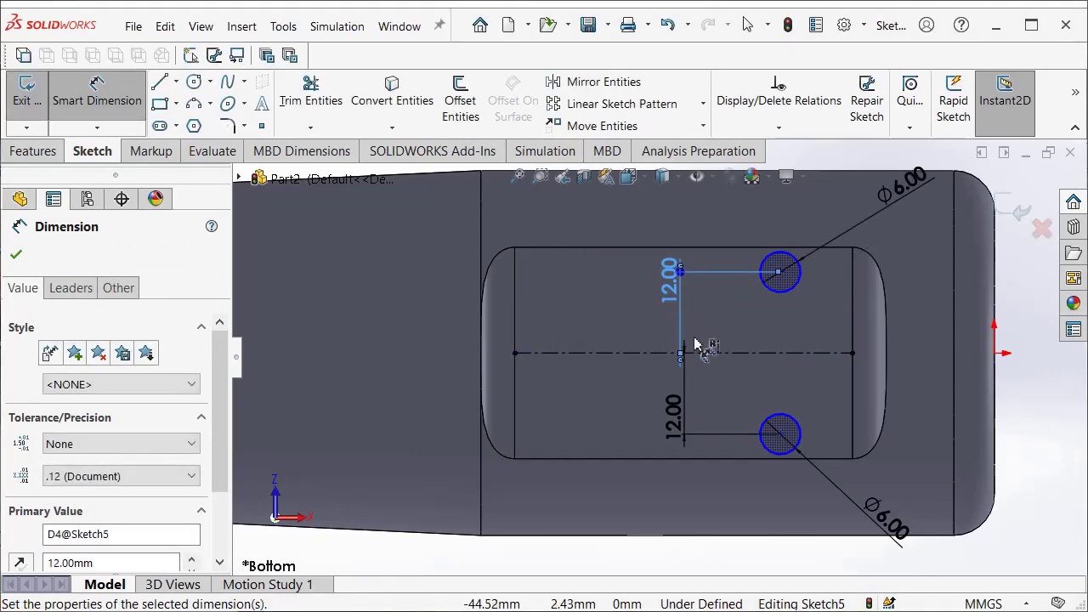
Dimension the horizontal distance from the lower circle's centre to the handle's flat end edge as 46 mm
left_click(781, 435)
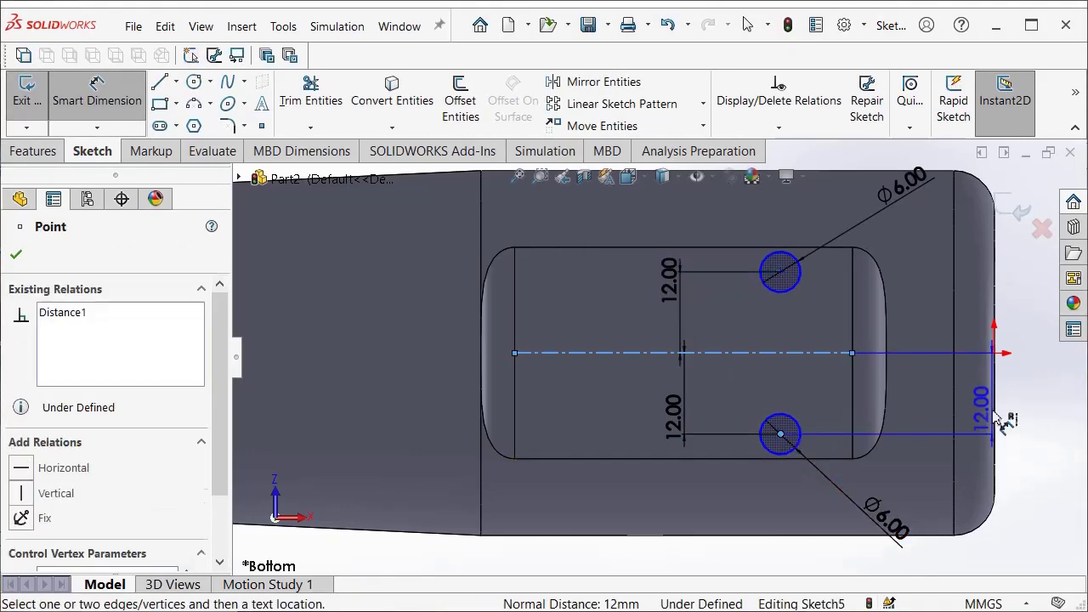
left_click(999, 482)
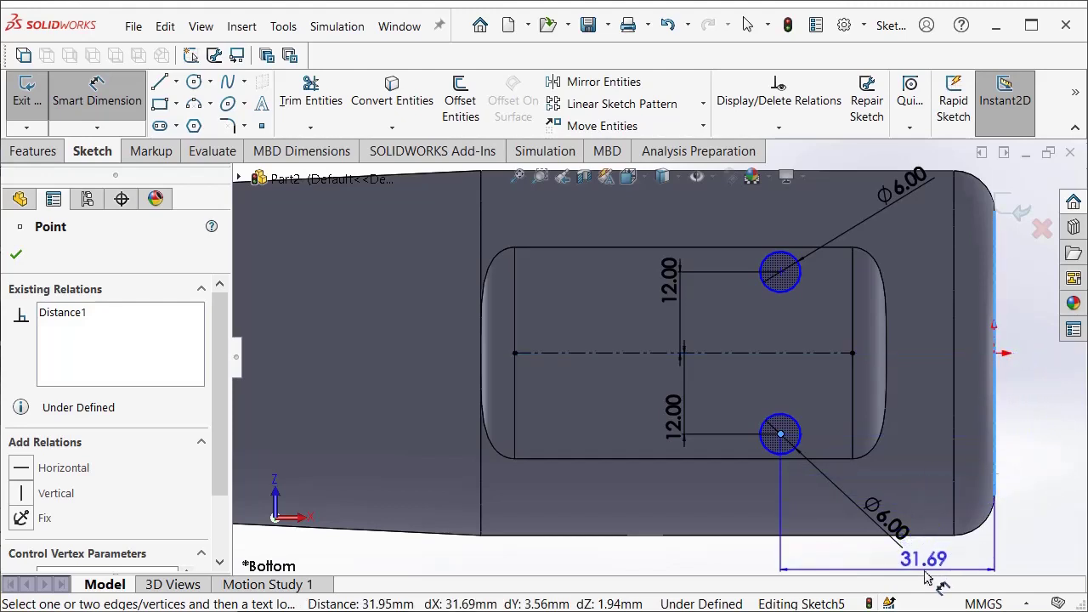
left_click(925, 572)
type("46")
key("Return")
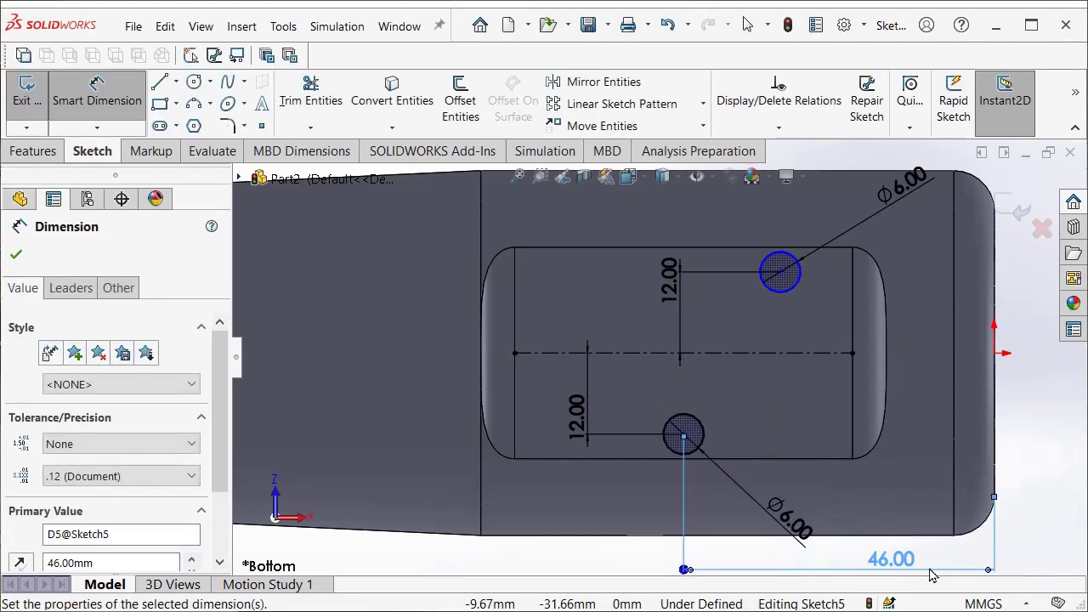
Dimension the horizontal distance from the upper circle's centre to the handle's flat end edge as 46 mm
left_click(782, 273)
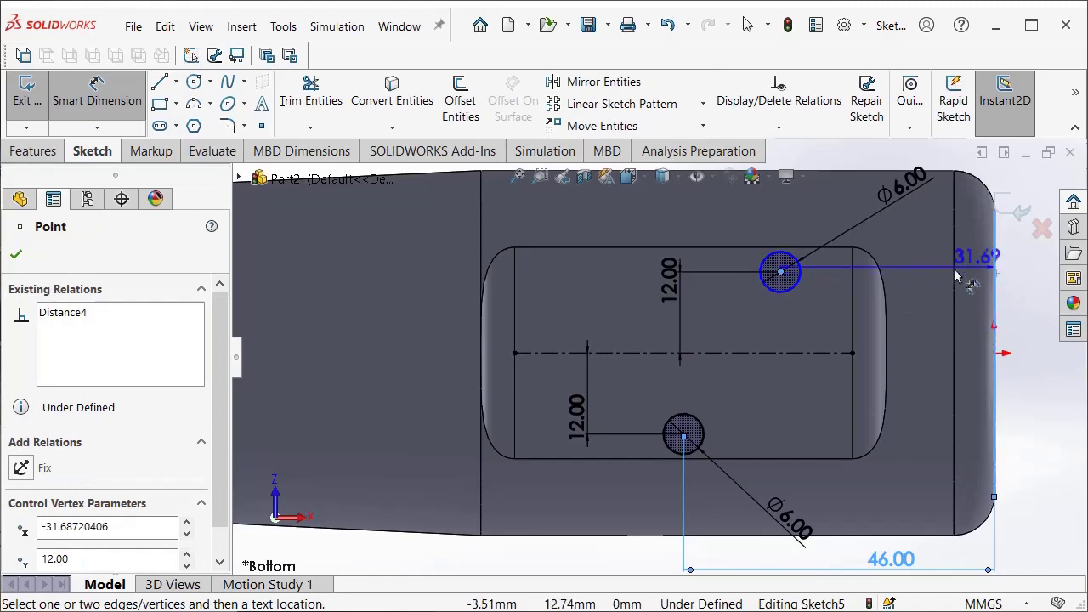
scroll(957, 276, "down", 2)
left_click(823, 189)
type("4")
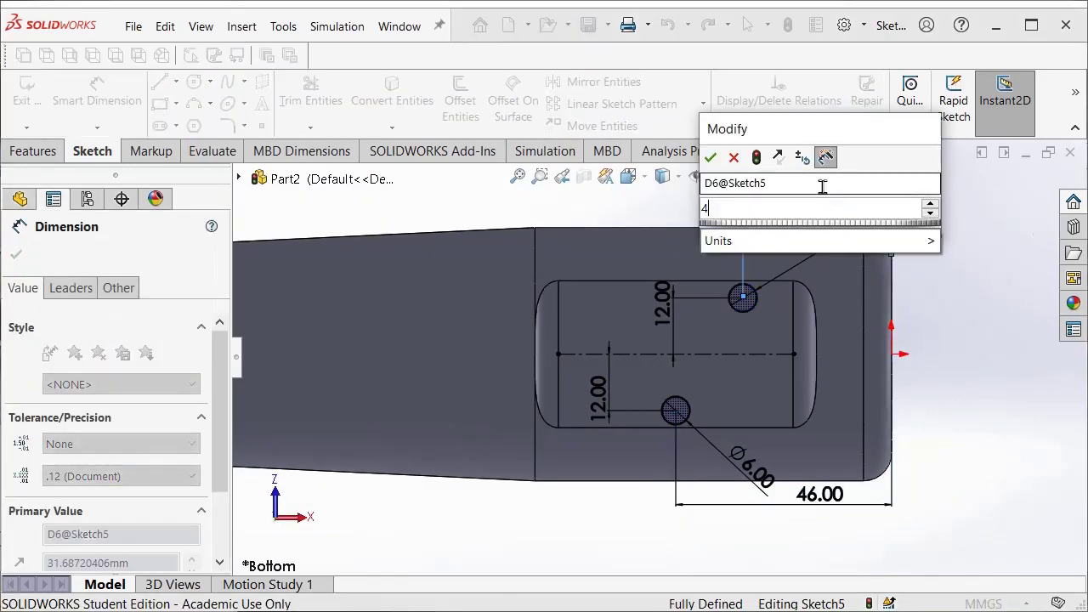
type("6")
key("Return")
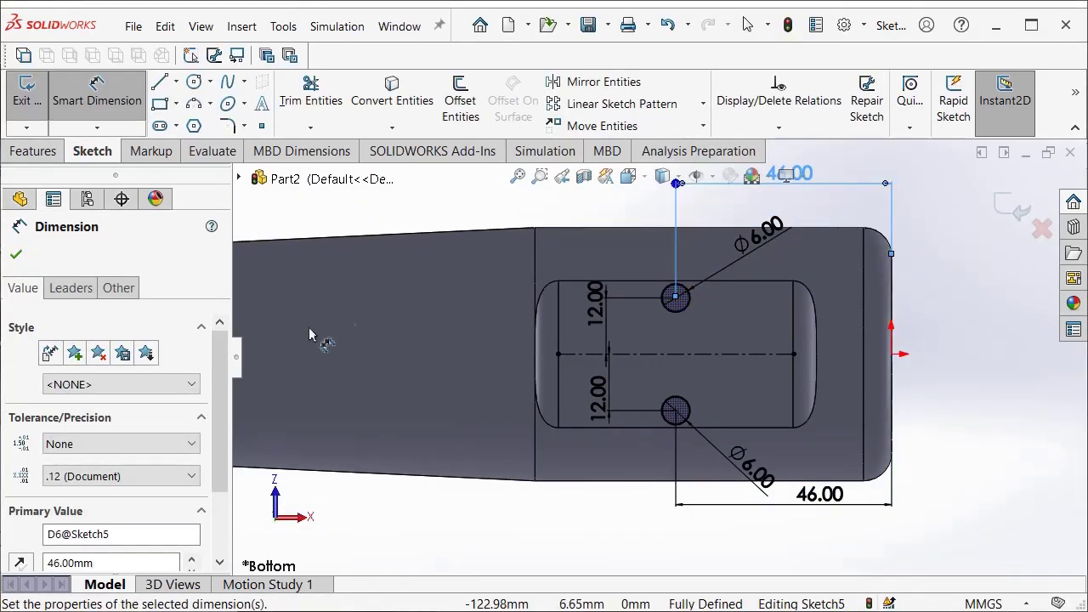
Cut-extrude the two 6 mm circles into the handle as blind holes 12 mm deep
left_click(30, 151)
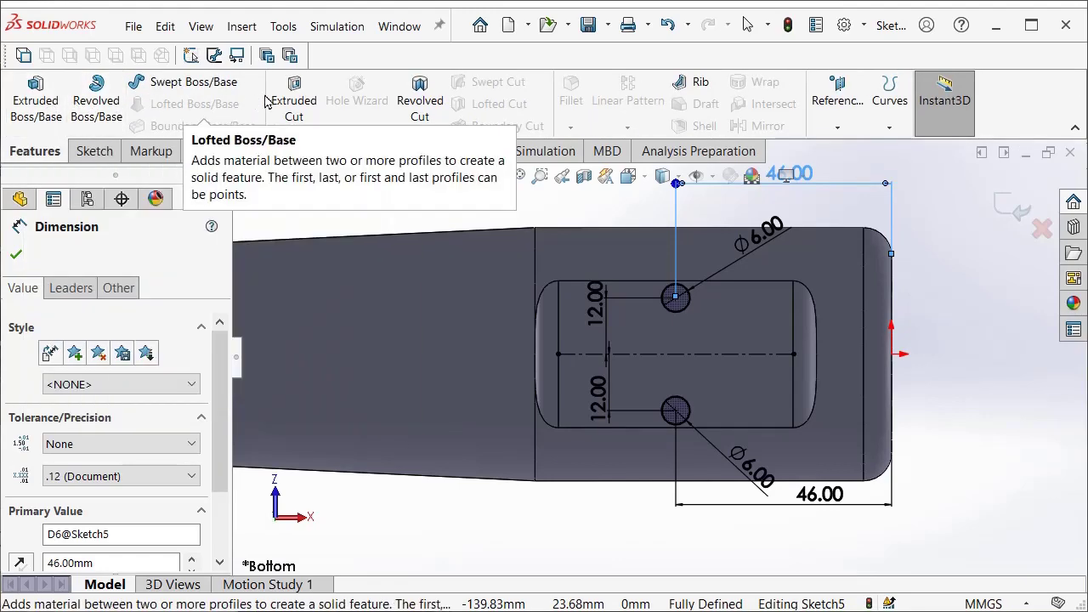
left_click(294, 102)
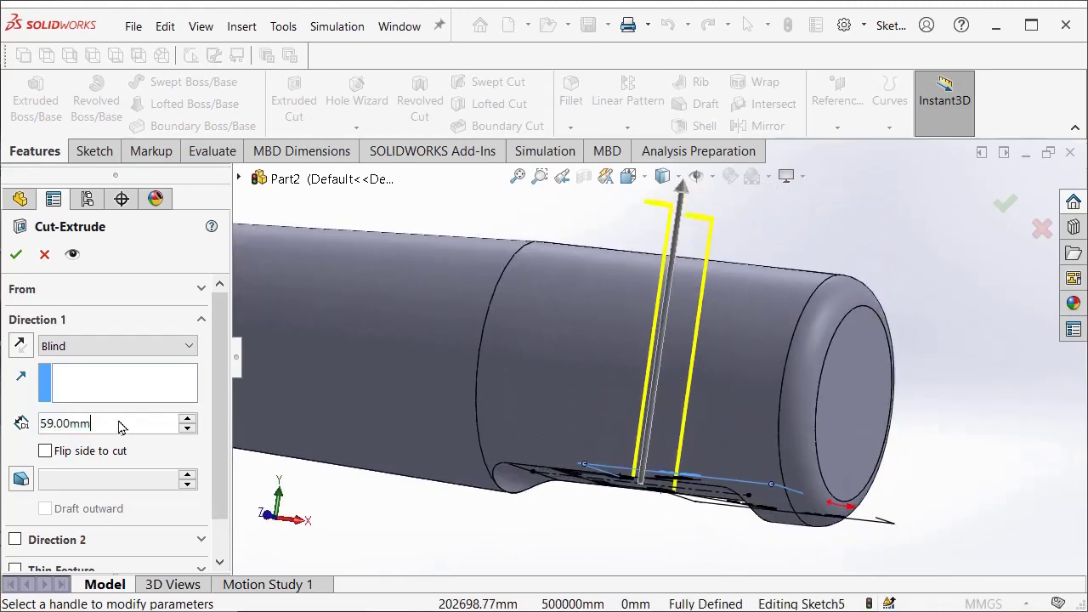
double_click(73, 423)
type("12")
key("Return")
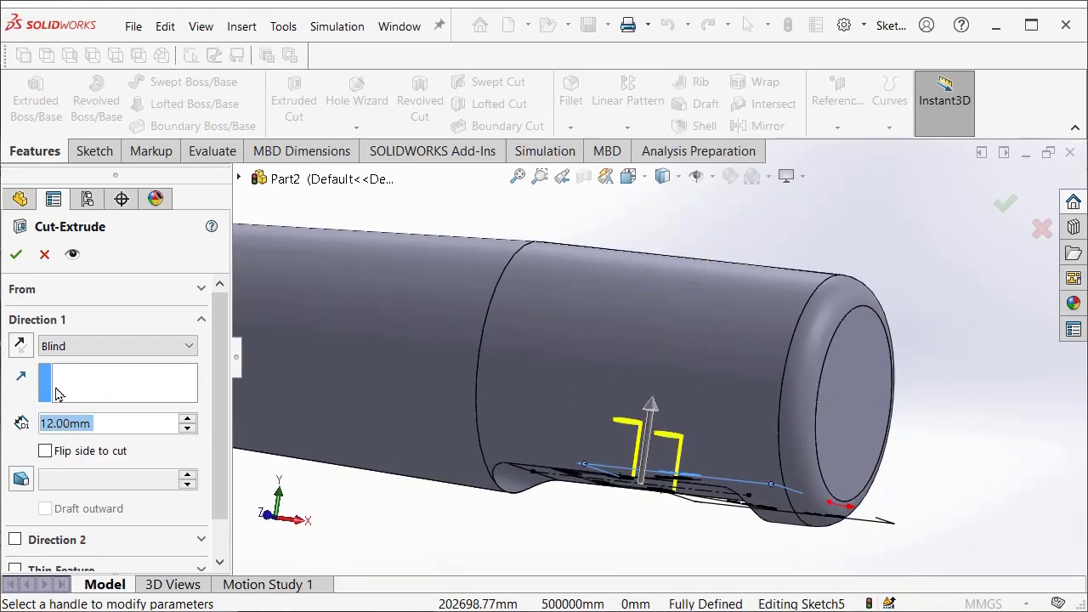
left_click(17, 255)
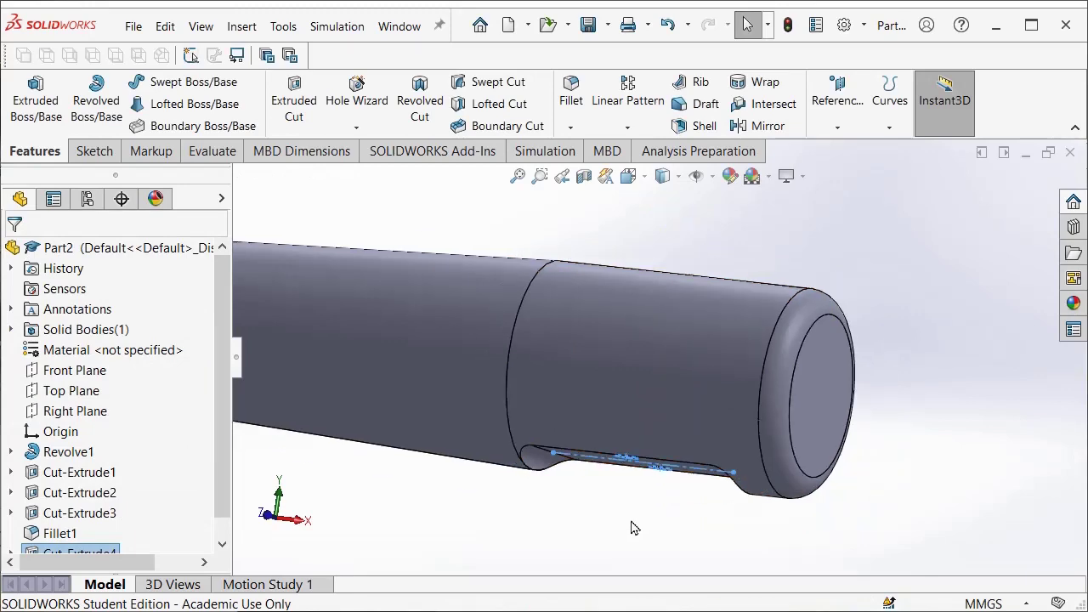